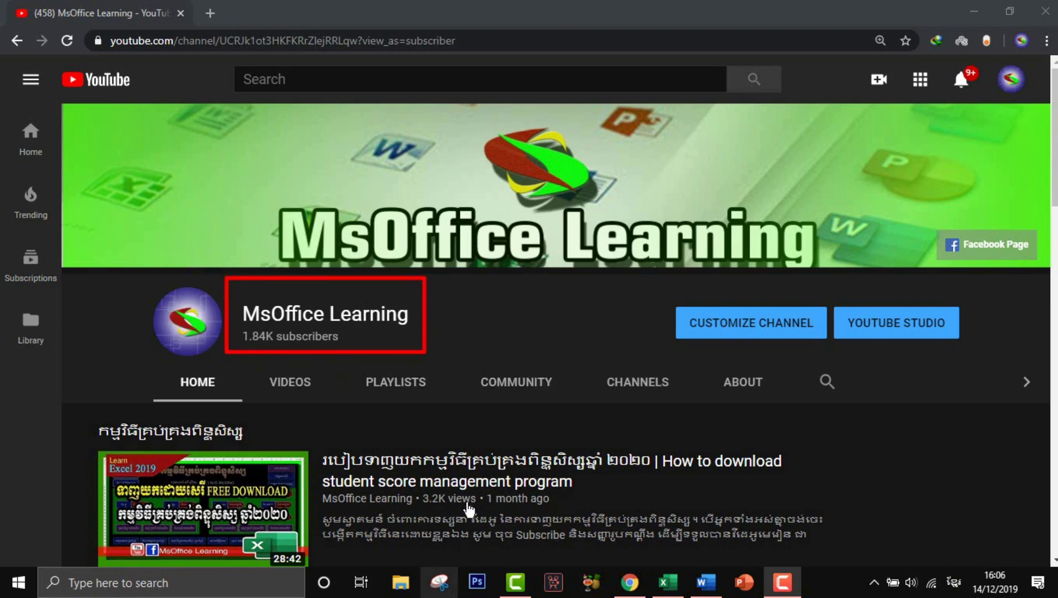
# - Scroll through the preview of the finished certificate
pyautogui.scroll(-3, 471, 497)
pyautogui.scroll(-2, 471, 497)
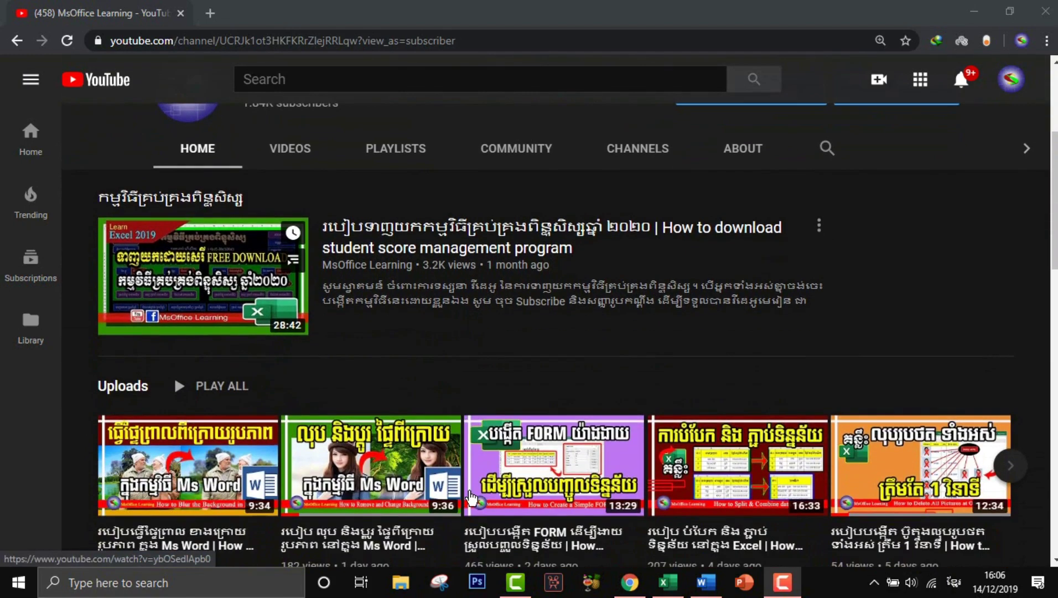
pyautogui.scroll(-2, 471, 498)
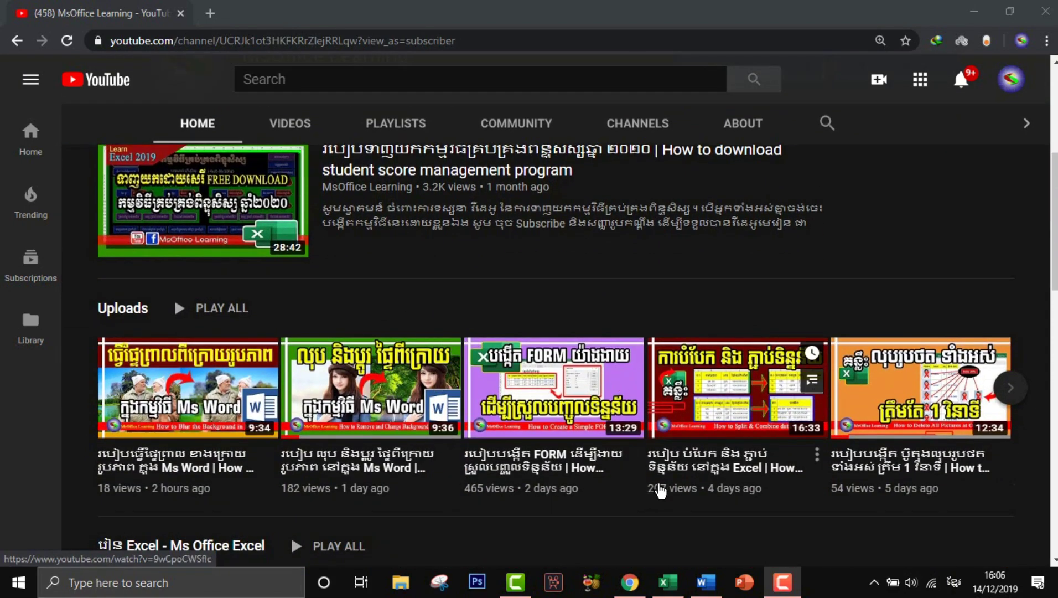
pyautogui.scroll(-2, 658, 490)
pyautogui.scroll(-2, 659, 491)
pyautogui.scroll(-2, 659, 490)
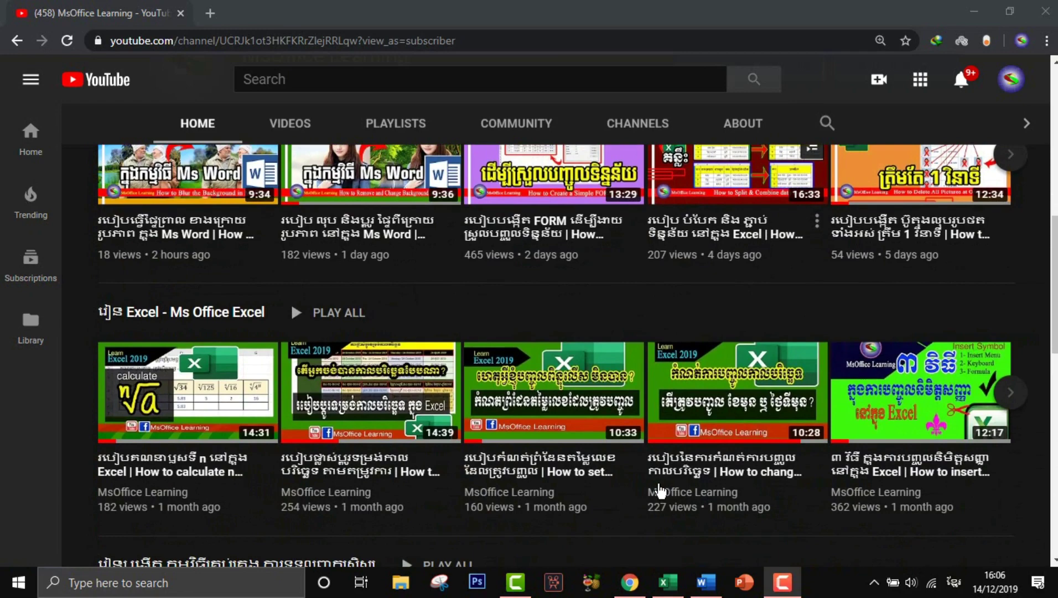
pyautogui.scroll(-2, 659, 490)
pyautogui.scroll(-2, 485, 481)
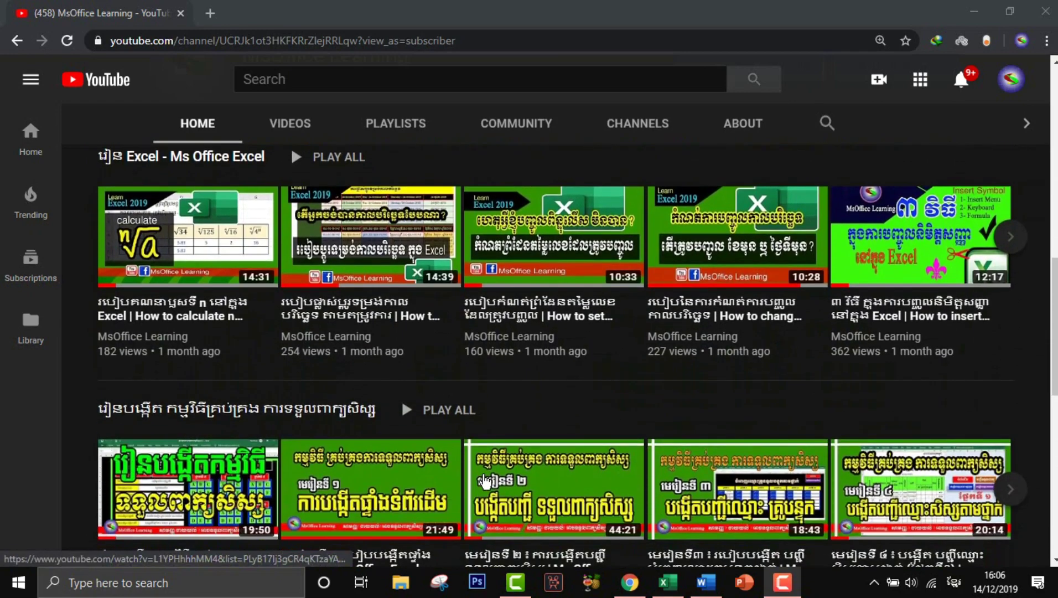
pyautogui.scroll(-2, 485, 481)
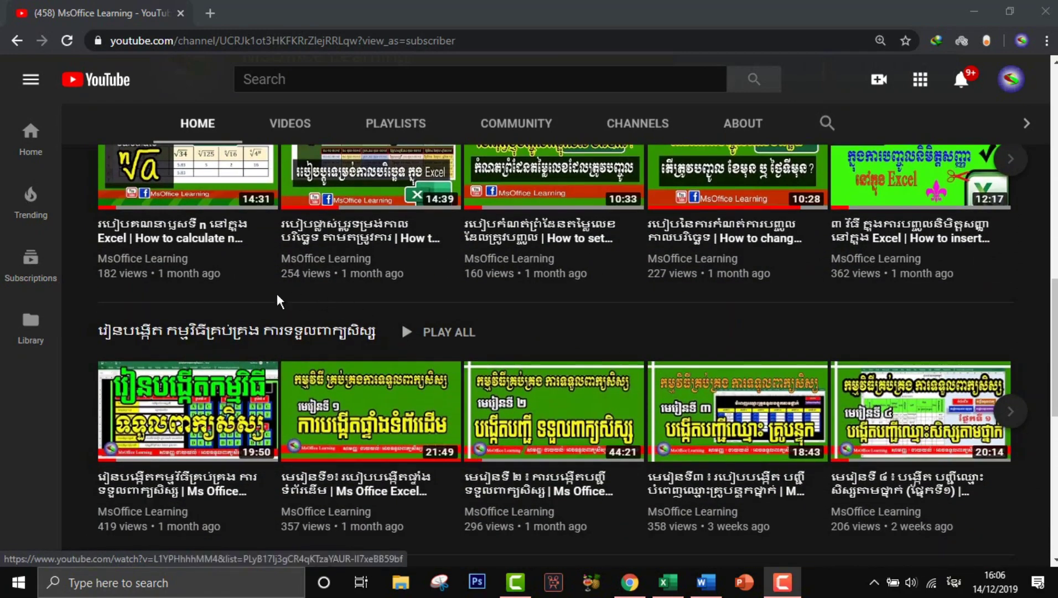
pyautogui.scroll(-4, 409, 420)
pyautogui.scroll(-2, 407, 439)
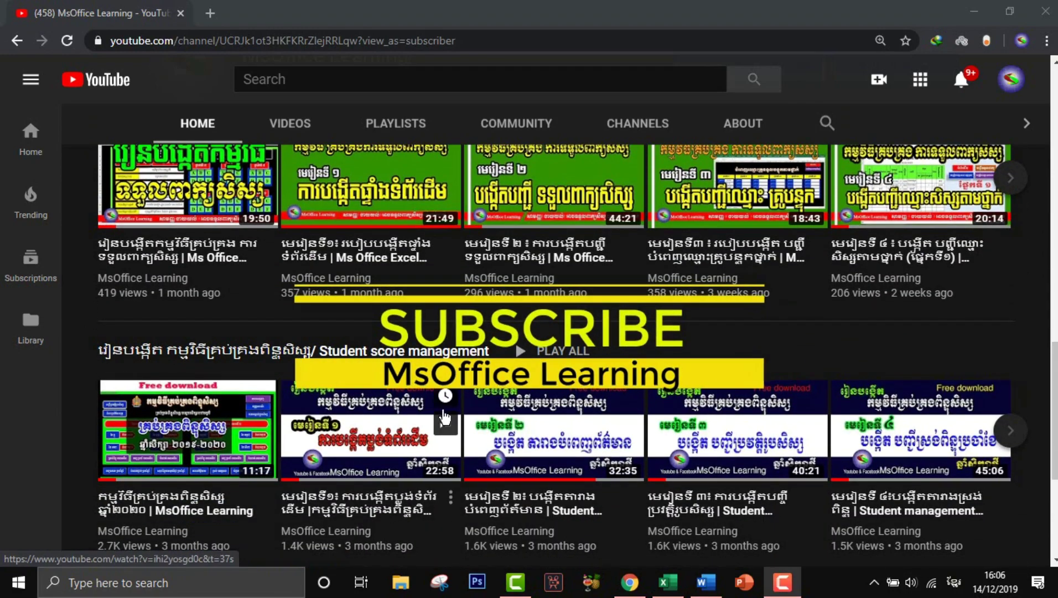
pyautogui.scroll(-4, 443, 418)
pyautogui.scroll(3, 440, 419)
pyautogui.scroll(-8, 437, 420)
pyautogui.scroll(15, 431, 421)
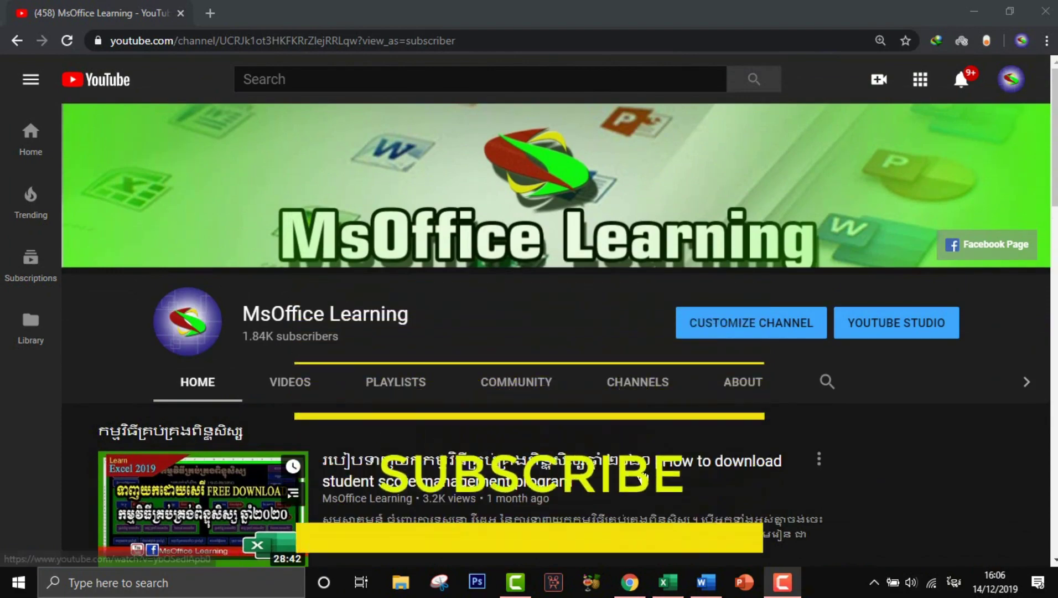
# - Bring up the Excel sheet and Word certificate, and pick another student ID from the dropdown
pyautogui.click(668, 582)
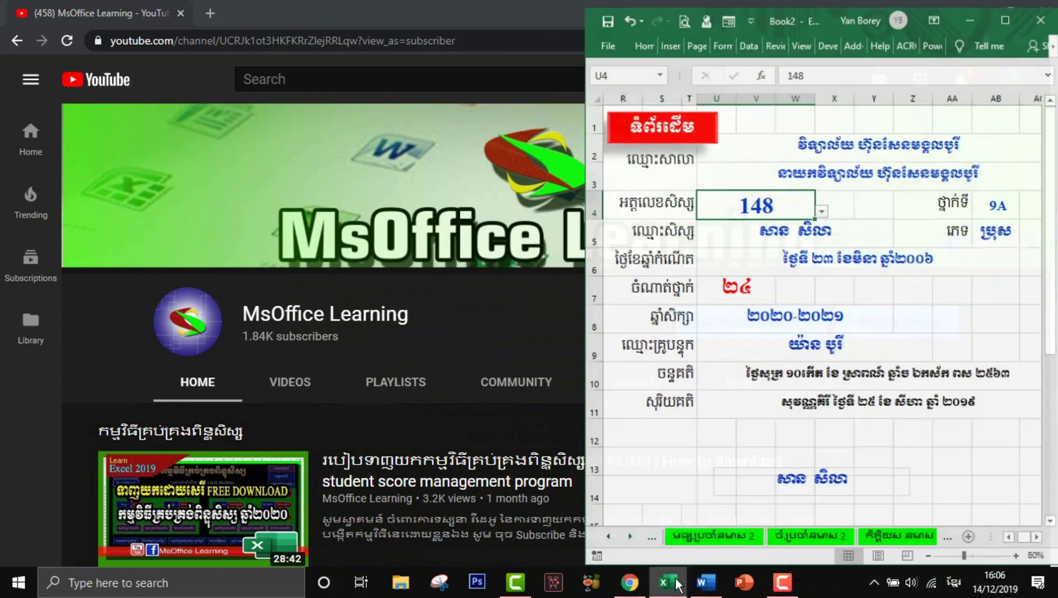
pyautogui.click(705, 582)
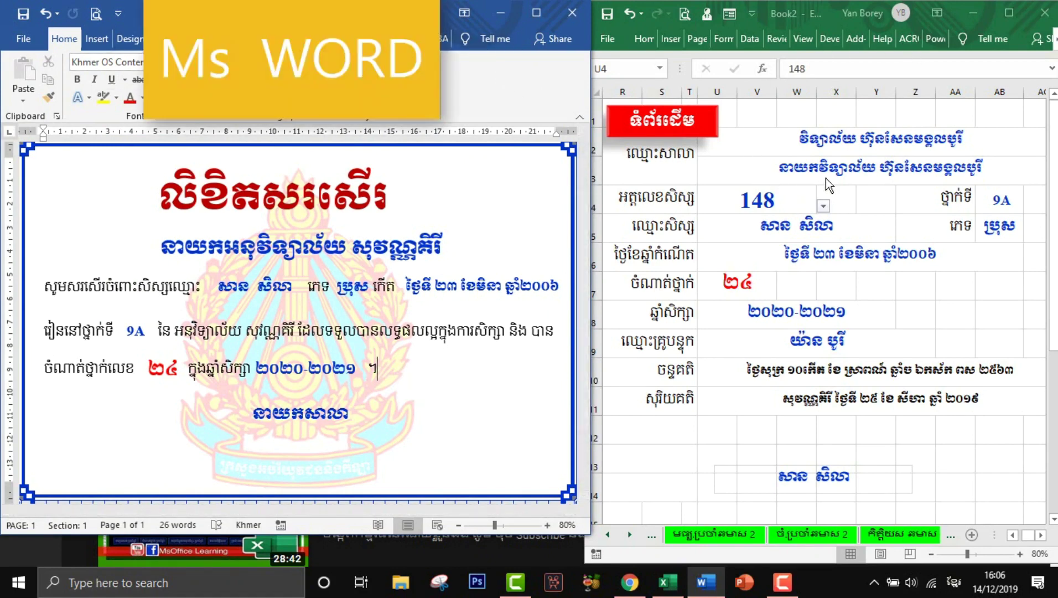
pyautogui.click(805, 154)
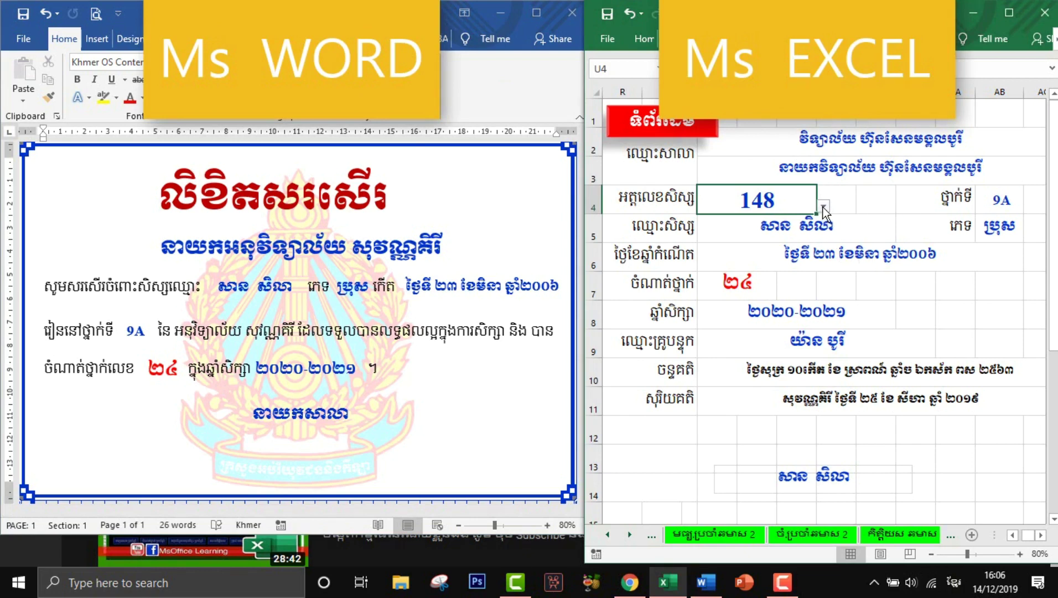
pyautogui.click(824, 207)
pyautogui.click(736, 228)
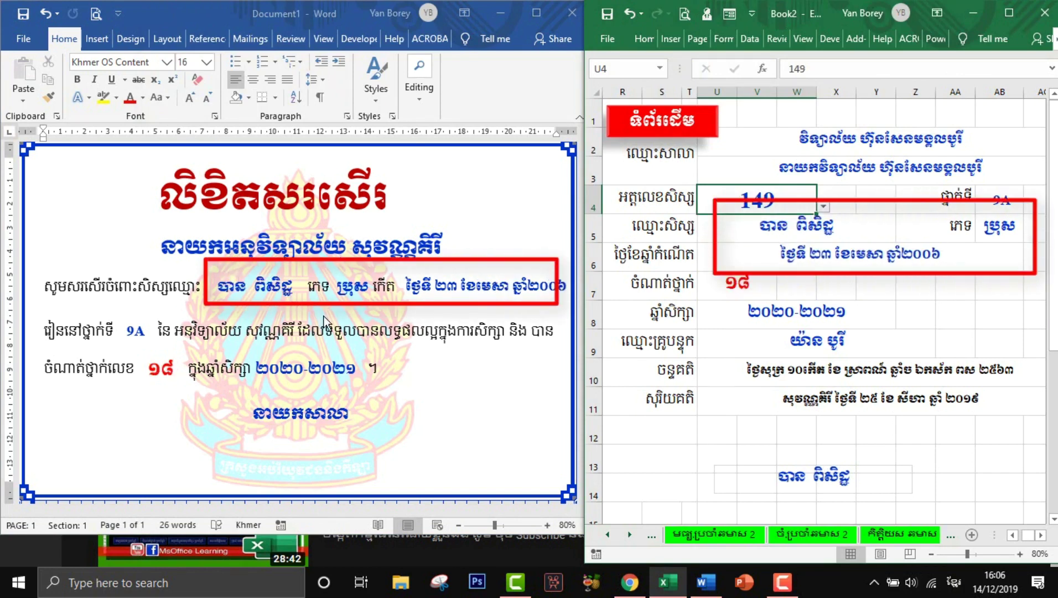
pyautogui.click(811, 232)
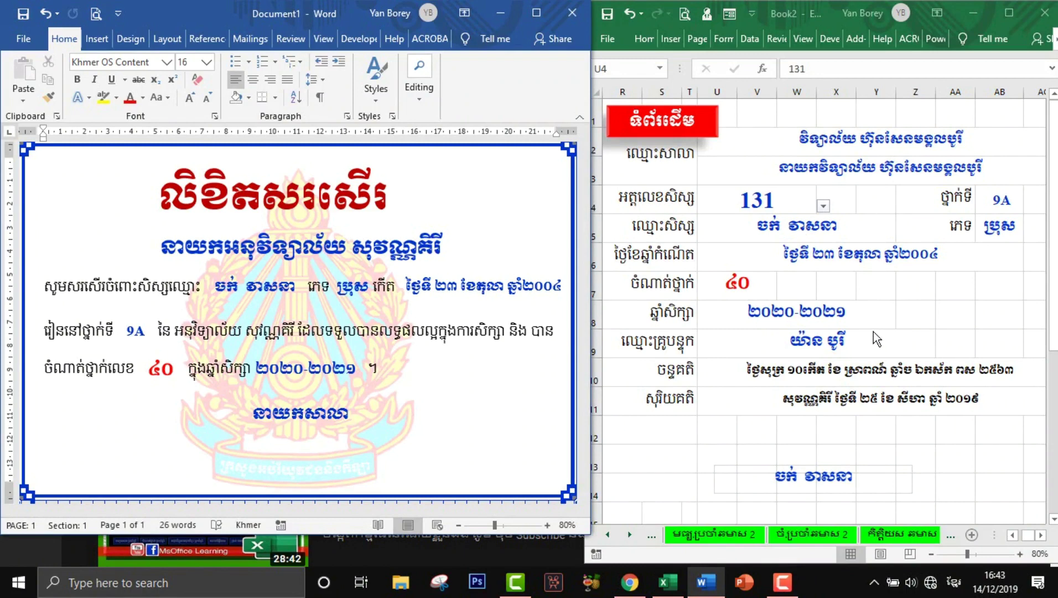
# - Choose student ID 135 from the ID dropdown and check the updated certificate
pyautogui.click(819, 212)
pyautogui.click(799, 231)
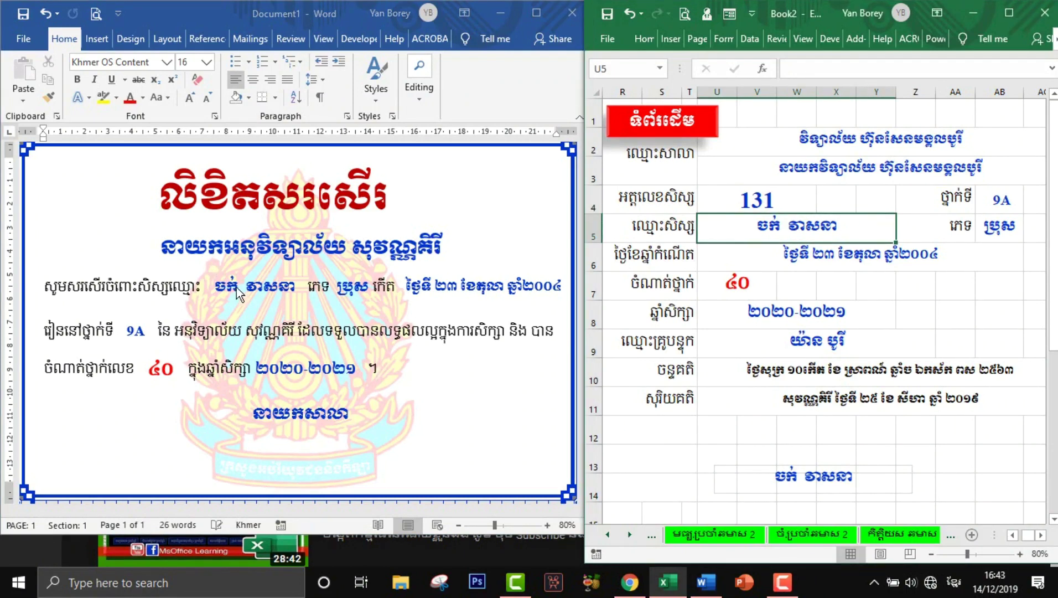
pyautogui.click(784, 205)
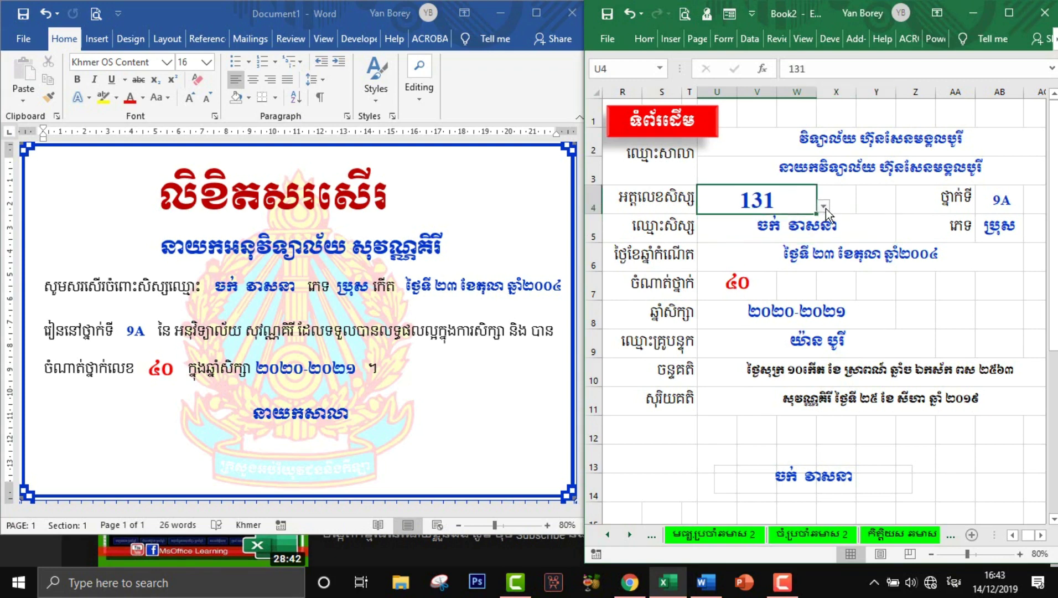
pyautogui.click(824, 206)
pyautogui.click(806, 255)
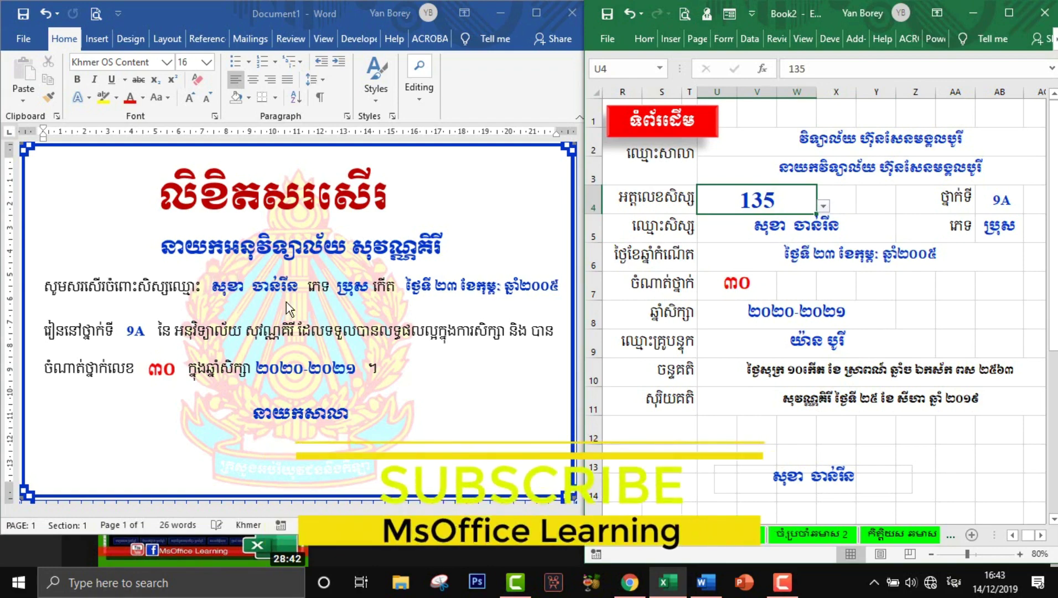
pyautogui.scroll(-1, 674, 337)
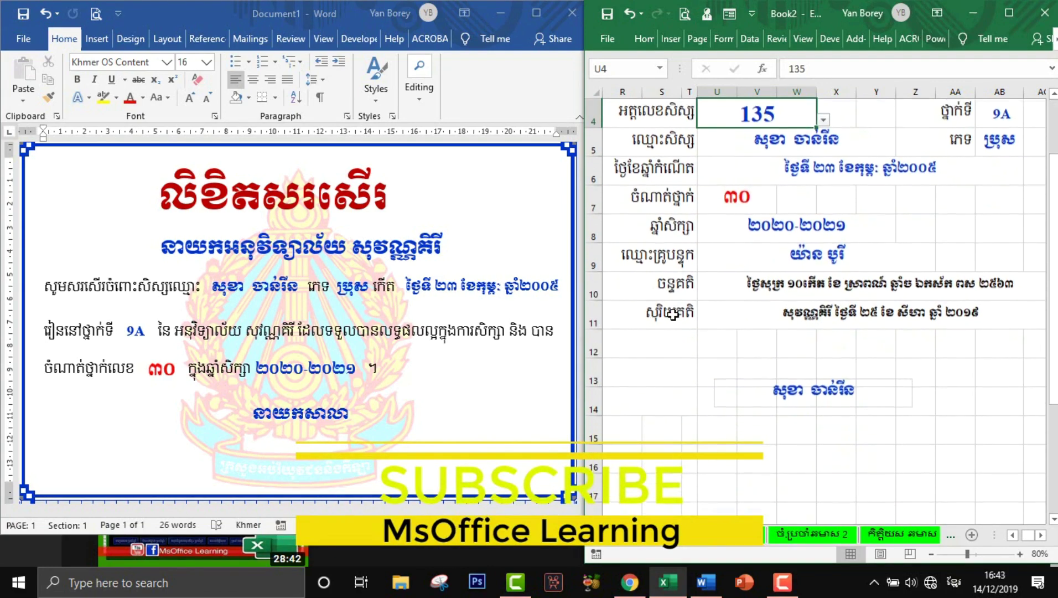
pyautogui.scroll(1, 674, 338)
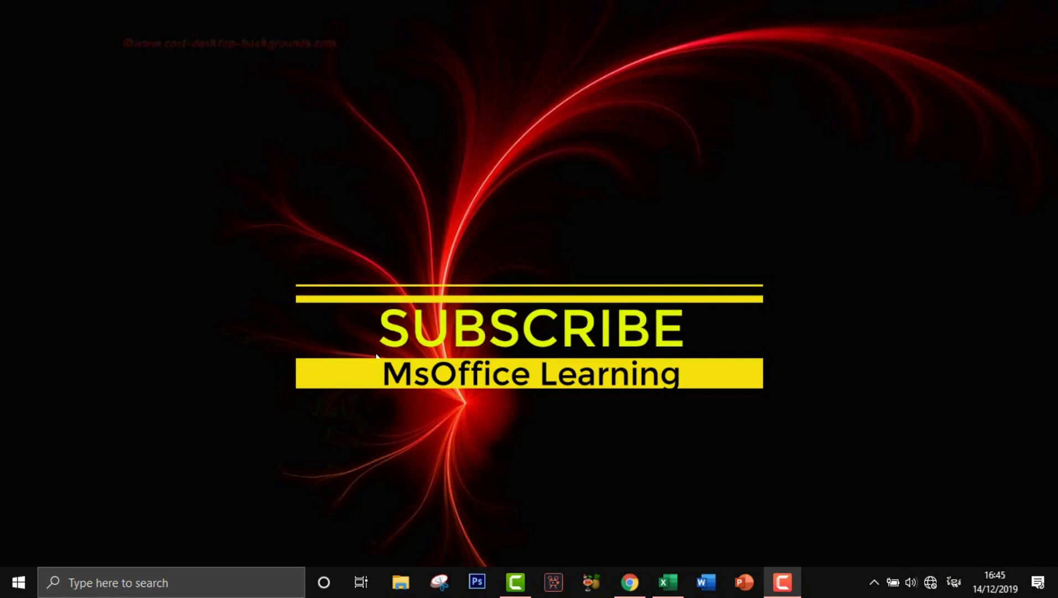
# - Create a new blank Word document and set its page orientation to landscape
pyautogui.click(16, 582)
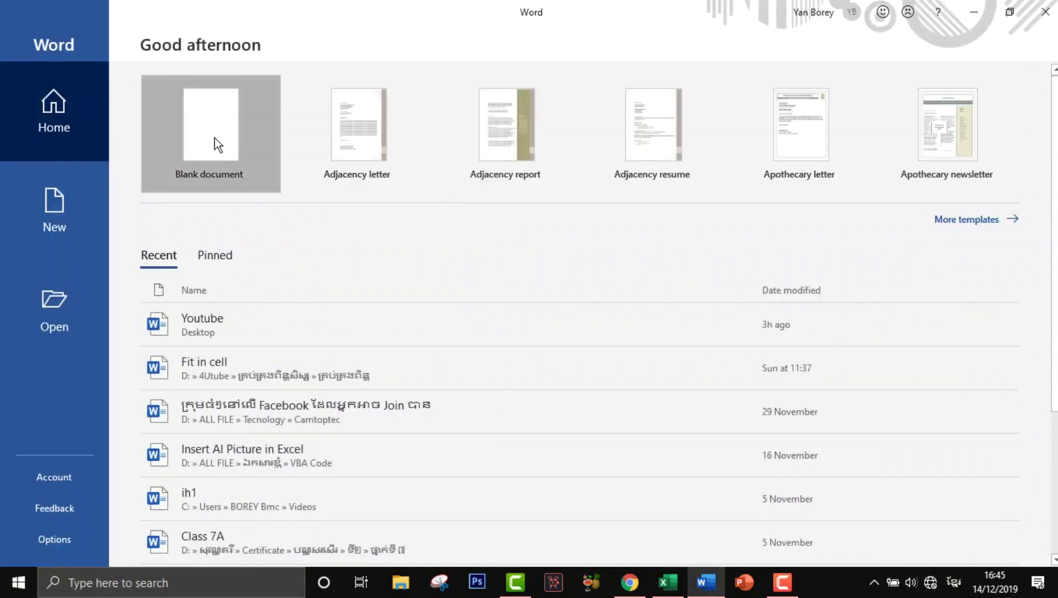
pyautogui.click(215, 138)
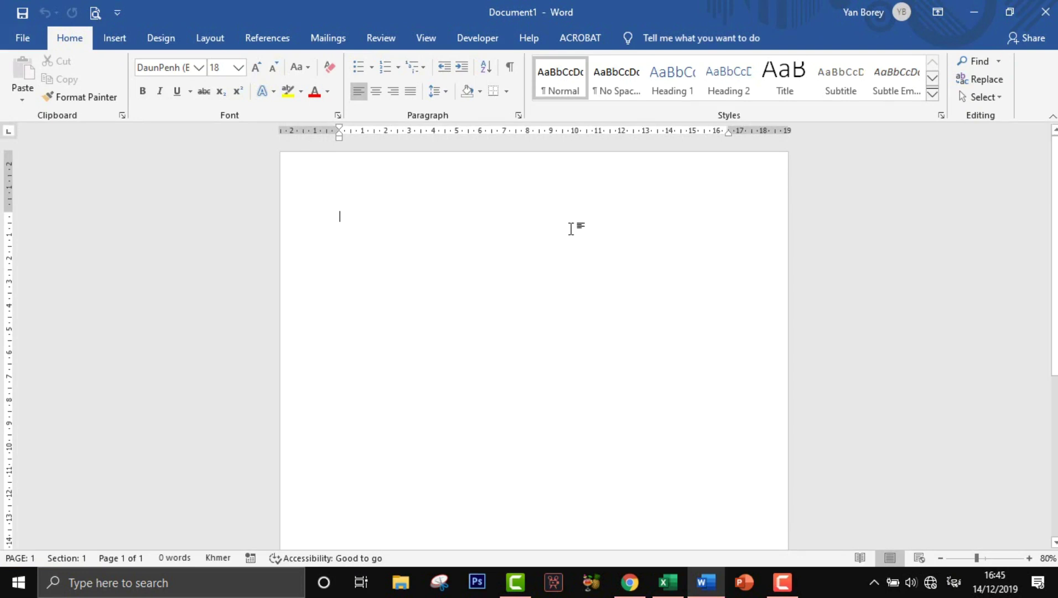
pyautogui.click(203, 39)
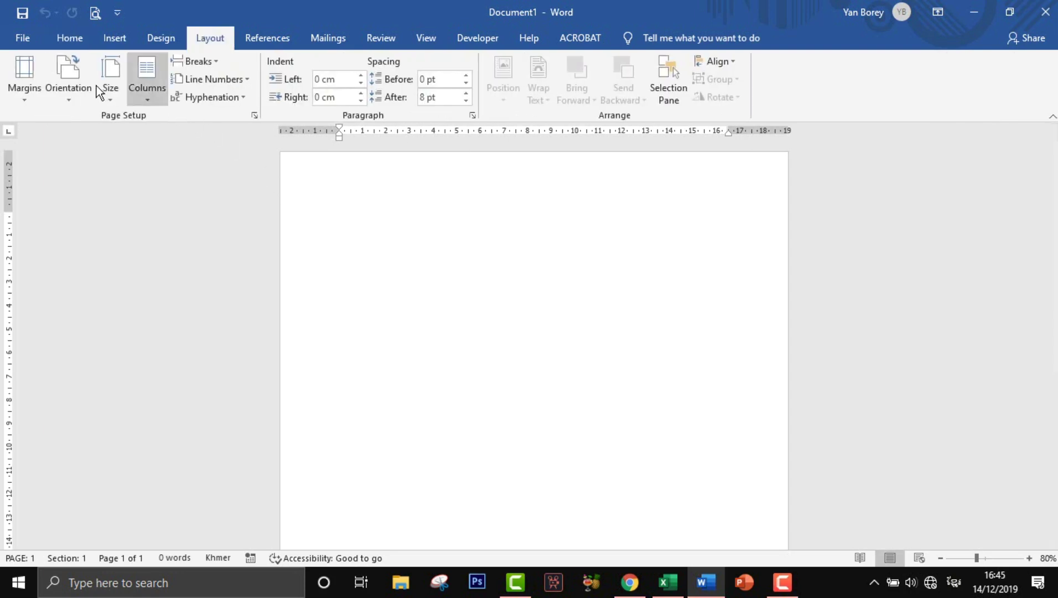
pyautogui.click(61, 78)
pyautogui.click(83, 158)
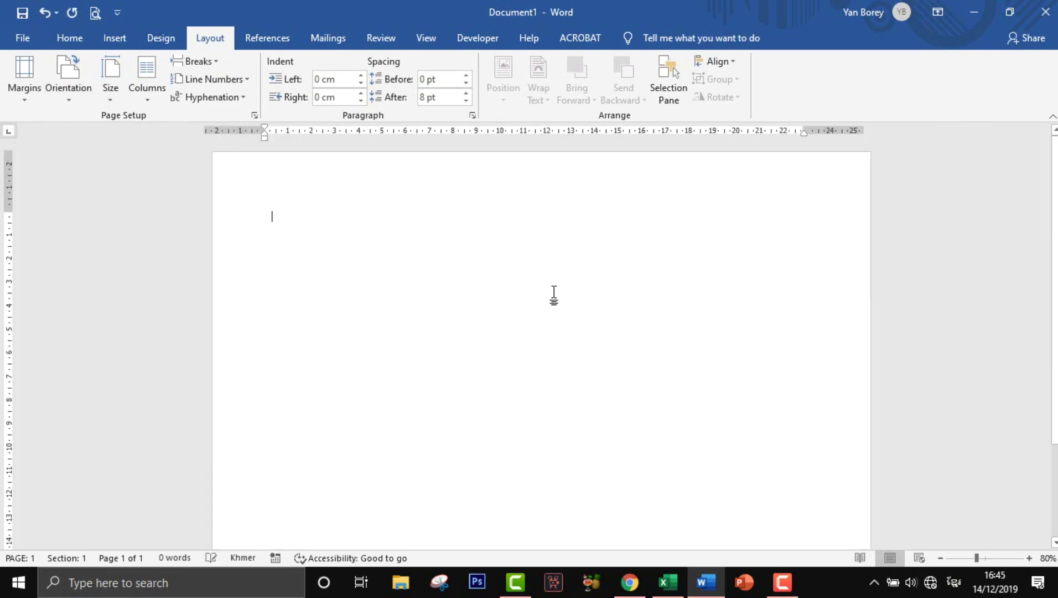
pyautogui.keyDown('ctrl'); pyautogui.scroll(-2, 539, 305); pyautogui.keyUp('ctrl')
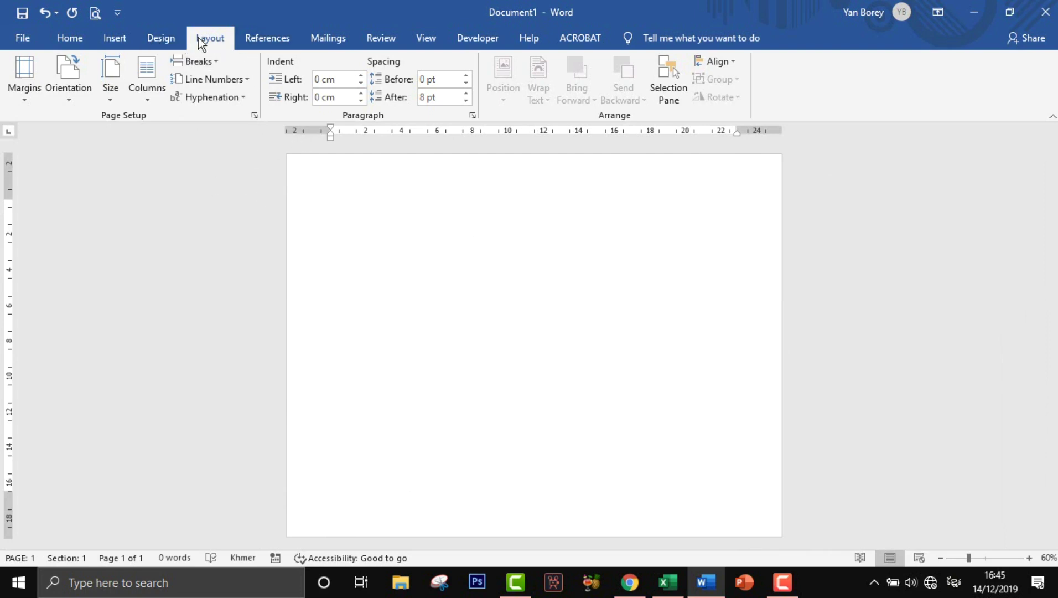
pyautogui.click(164, 38)
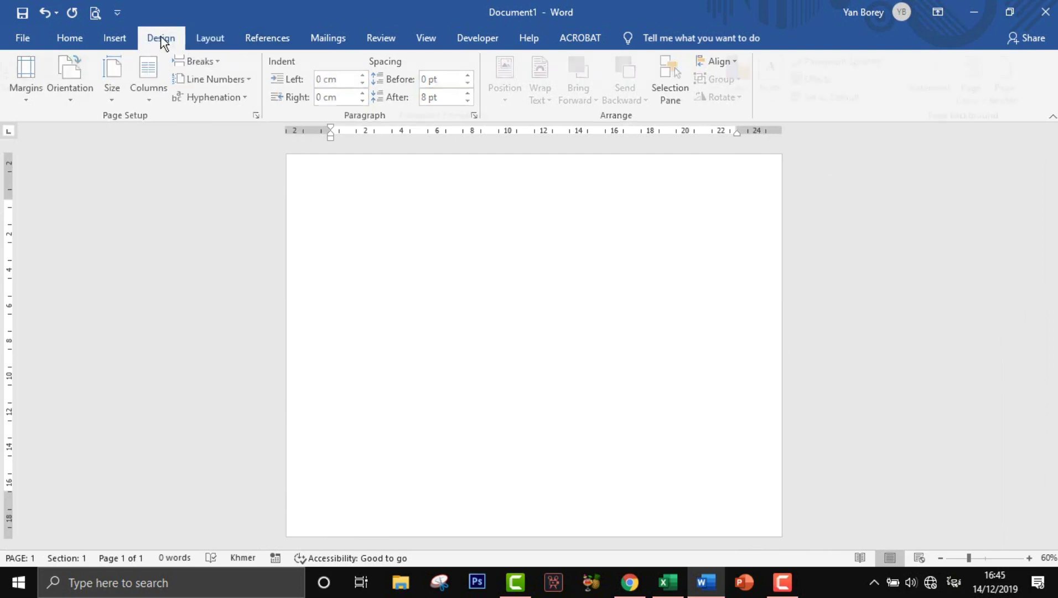
# - Choose an ornate Art pattern for the page border in Page Borders
pyautogui.click(1016, 91)
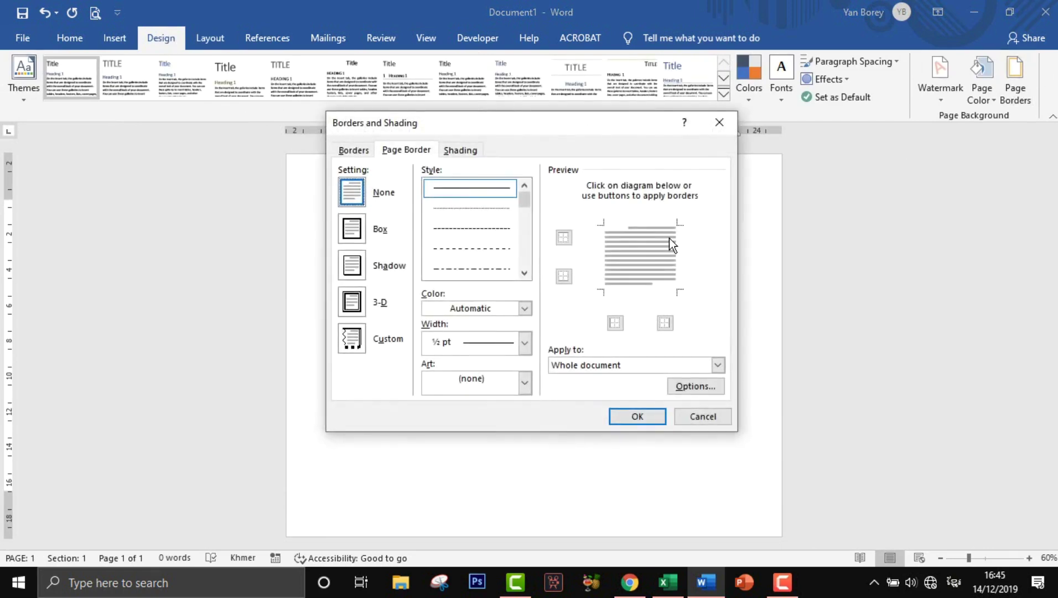
pyautogui.click(357, 150)
pyautogui.click(400, 151)
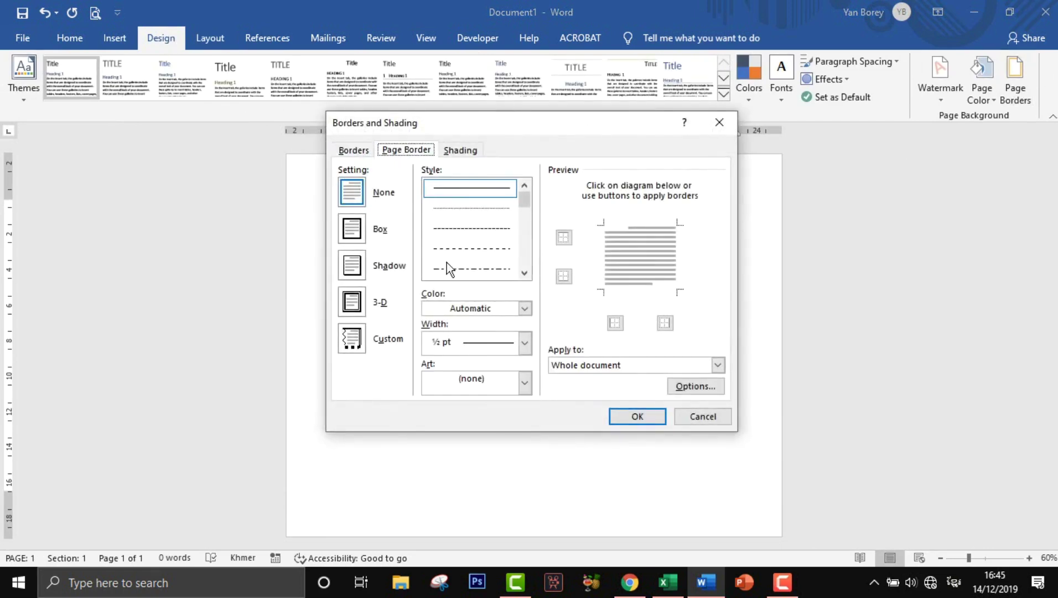
pyautogui.click(527, 387)
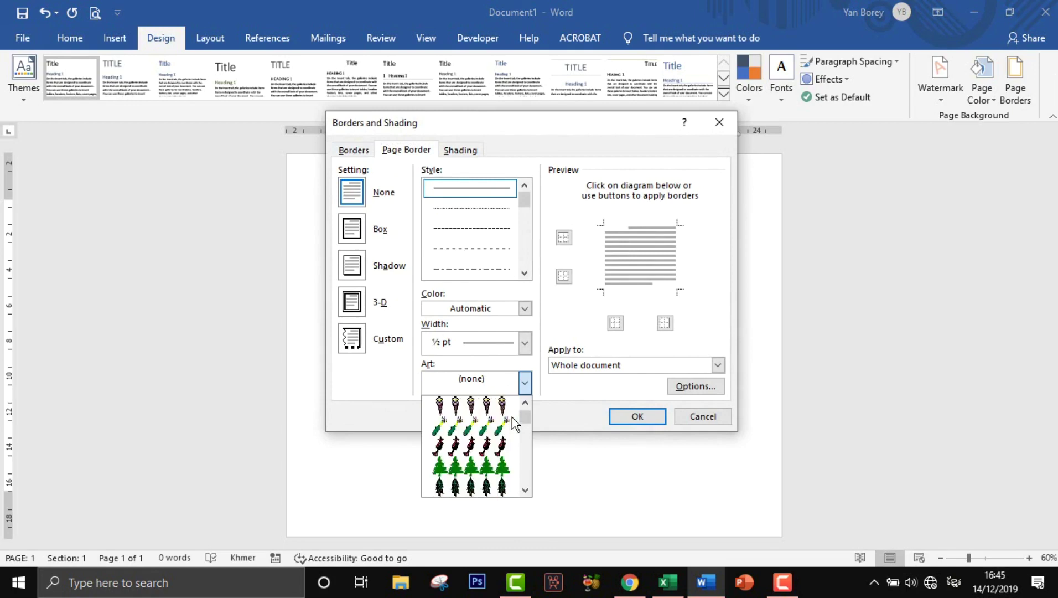
pyautogui.scroll(-3, 513, 419)
pyautogui.scroll(-3, 513, 419)
pyautogui.scroll(-3, 513, 419)
pyautogui.scroll(-3, 513, 419)
pyautogui.scroll(-1, 513, 419)
pyautogui.scroll(-1, 513, 419)
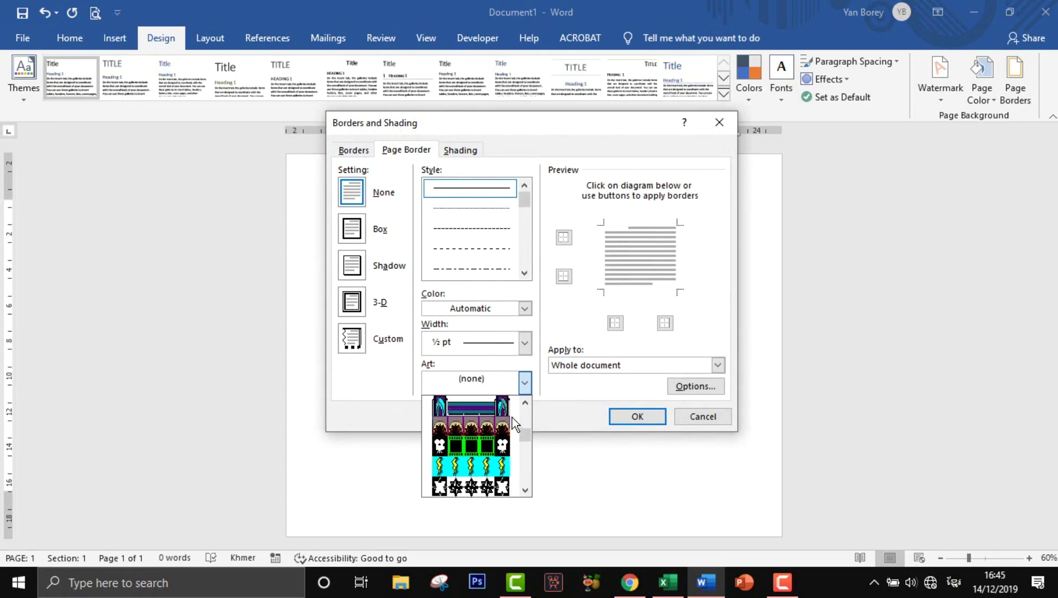
pyautogui.scroll(-1, 513, 424)
pyautogui.scroll(-2, 504, 426)
pyautogui.scroll(-1, 493, 431)
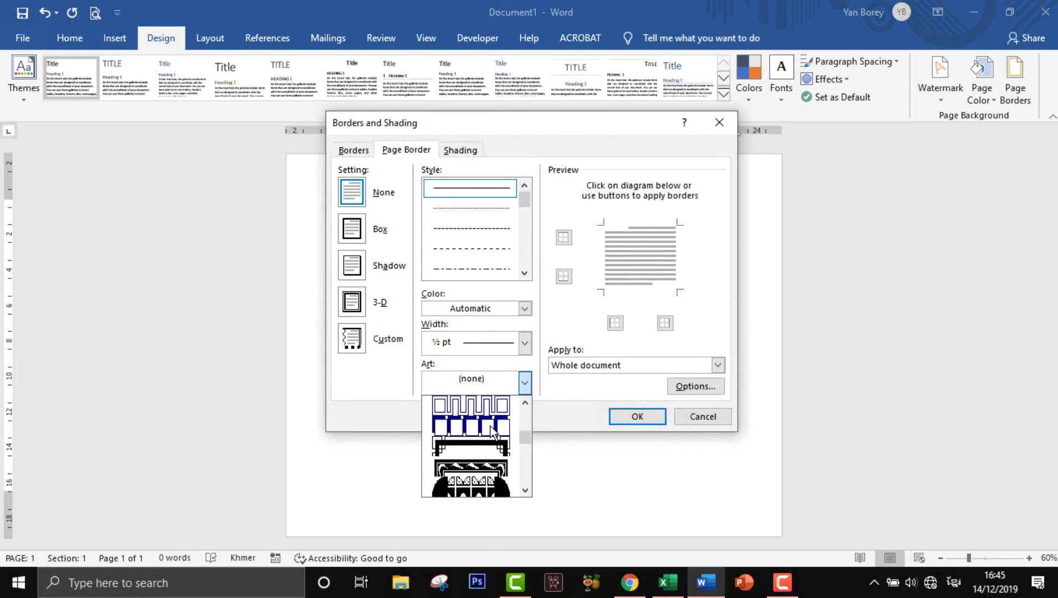
pyautogui.scroll(2, 493, 431)
pyautogui.scroll(2, 492, 431)
pyautogui.scroll(-1, 491, 434)
pyautogui.scroll(-1, 490, 437)
pyautogui.scroll(1, 490, 437)
pyautogui.scroll(2, 492, 434)
pyautogui.scroll(1, 493, 431)
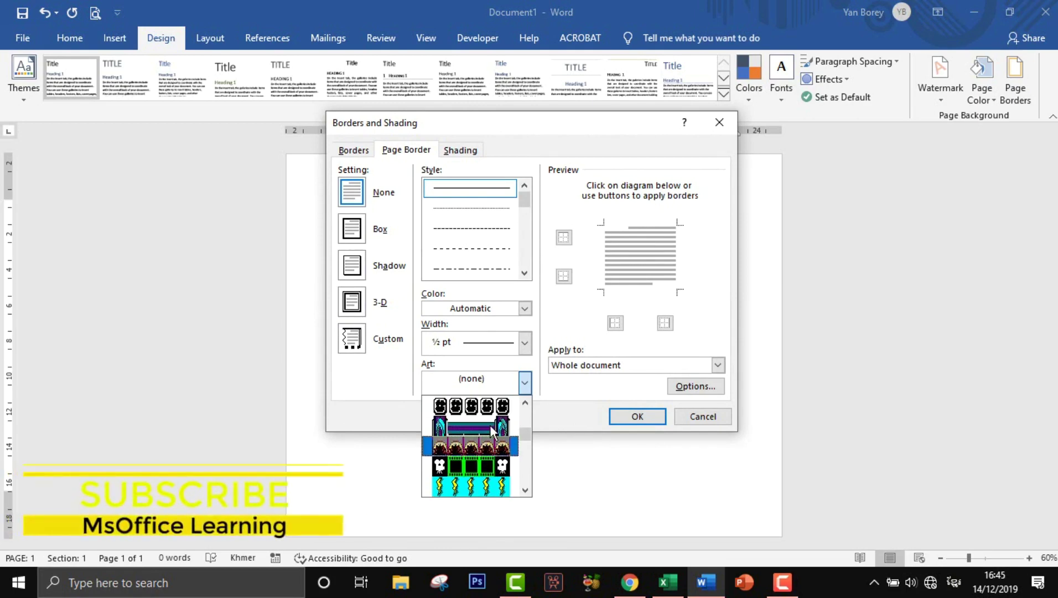
pyautogui.scroll(1, 492, 431)
pyautogui.scroll(1, 493, 431)
pyautogui.scroll(1, 493, 430)
pyautogui.scroll(2, 492, 431)
pyautogui.scroll(-2, 492, 431)
pyautogui.scroll(-2, 491, 433)
pyautogui.scroll(-2, 490, 436)
pyautogui.scroll(-1, 488, 440)
pyautogui.scroll(-2, 489, 438)
pyautogui.scroll(-2, 488, 437)
pyautogui.scroll(-2, 488, 438)
pyautogui.scroll(-1, 488, 439)
pyautogui.scroll(2, 488, 437)
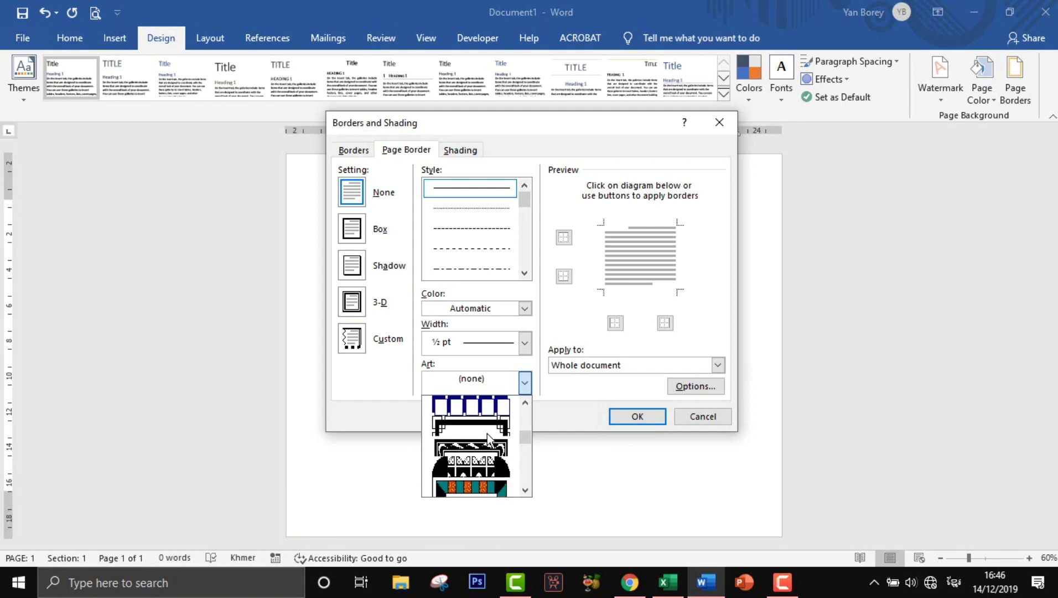
pyautogui.scroll(-2, 488, 437)
pyautogui.scroll(-2, 488, 437)
pyautogui.scroll(-2, 488, 437)
pyautogui.scroll(-2, 488, 438)
pyautogui.scroll(-2, 488, 440)
pyautogui.scroll(-2, 488, 439)
pyautogui.scroll(-2, 488, 440)
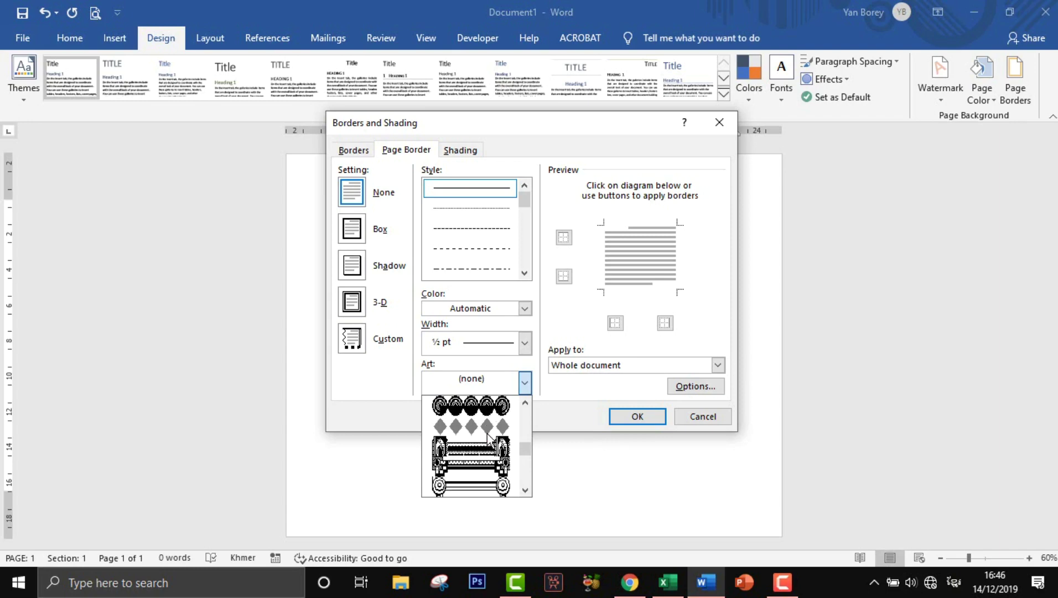
pyautogui.click(468, 476)
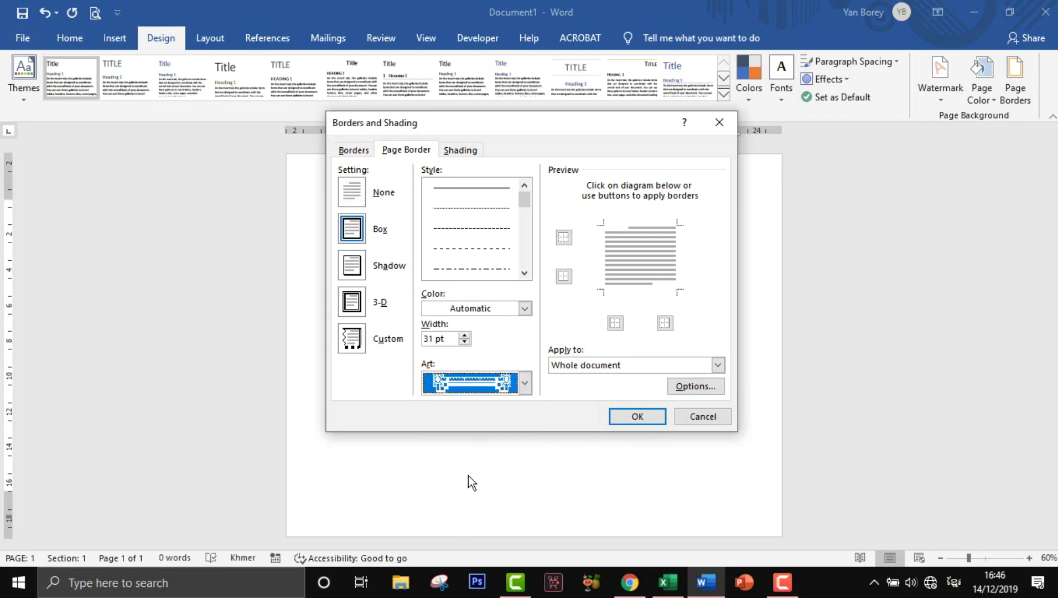
# - Give the art border 31 pt width and dark blue colour, measured from text, and apply it
pyautogui.click(464, 334)
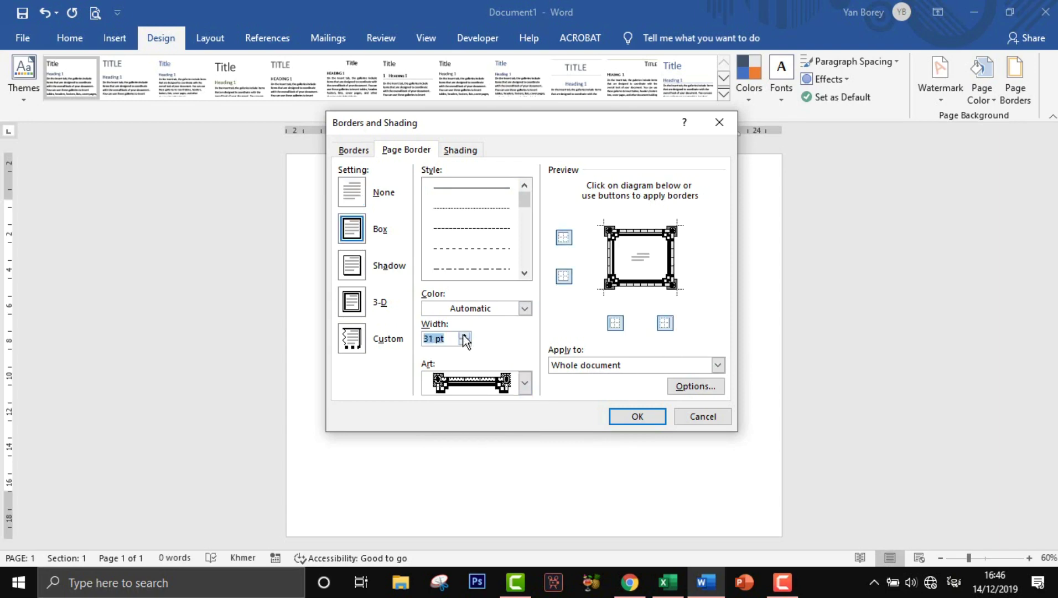
pyautogui.click(524, 308)
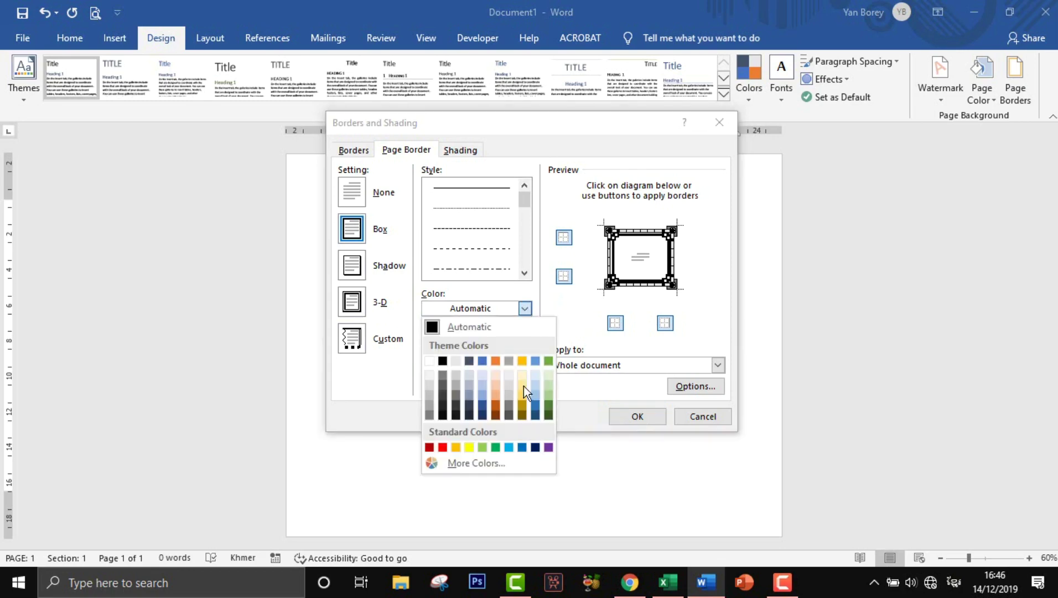
pyautogui.click(470, 468)
pyautogui.click(708, 215)
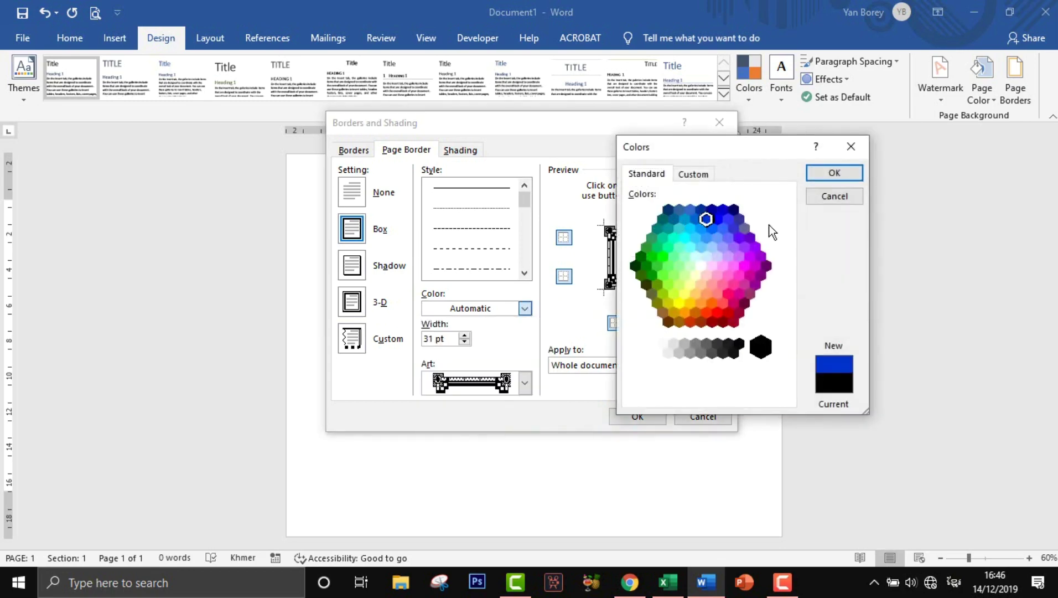
pyautogui.click(834, 173)
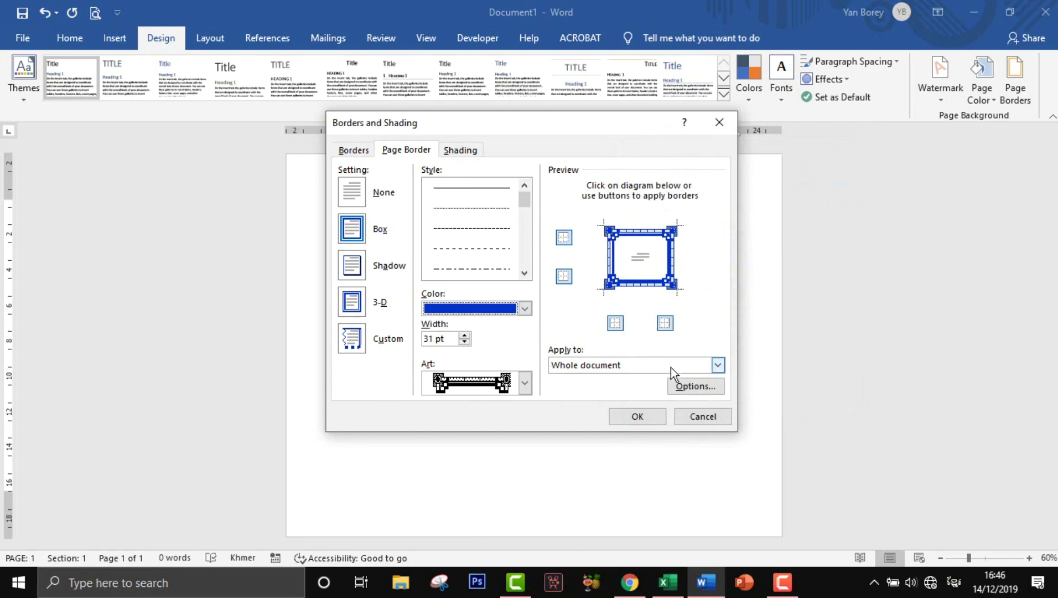
pyautogui.click(698, 387)
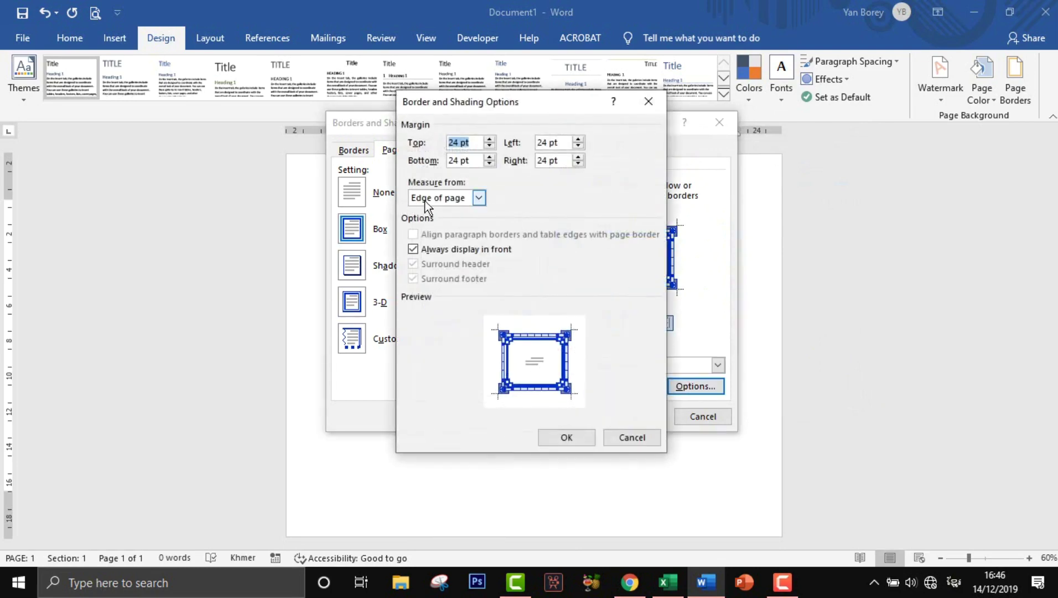
pyautogui.click(478, 198)
pyautogui.click(426, 209)
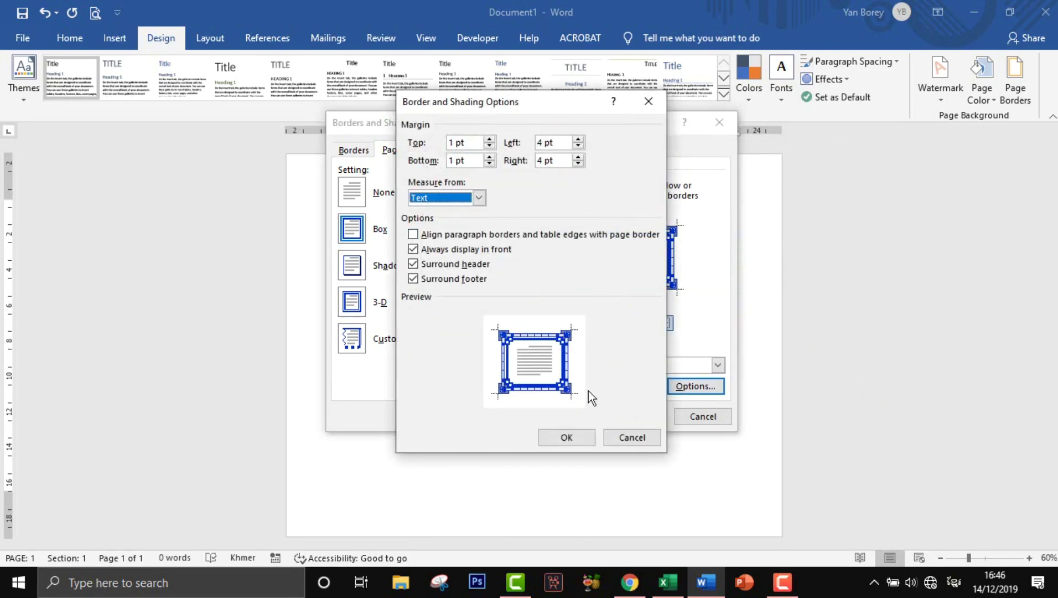
pyautogui.click(566, 437)
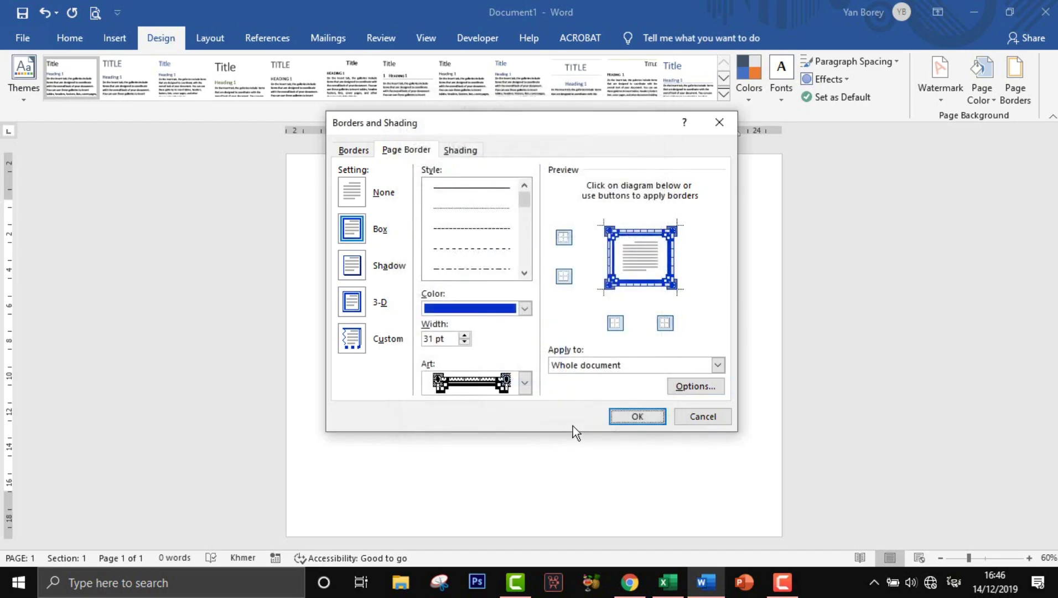
pyautogui.click(637, 416)
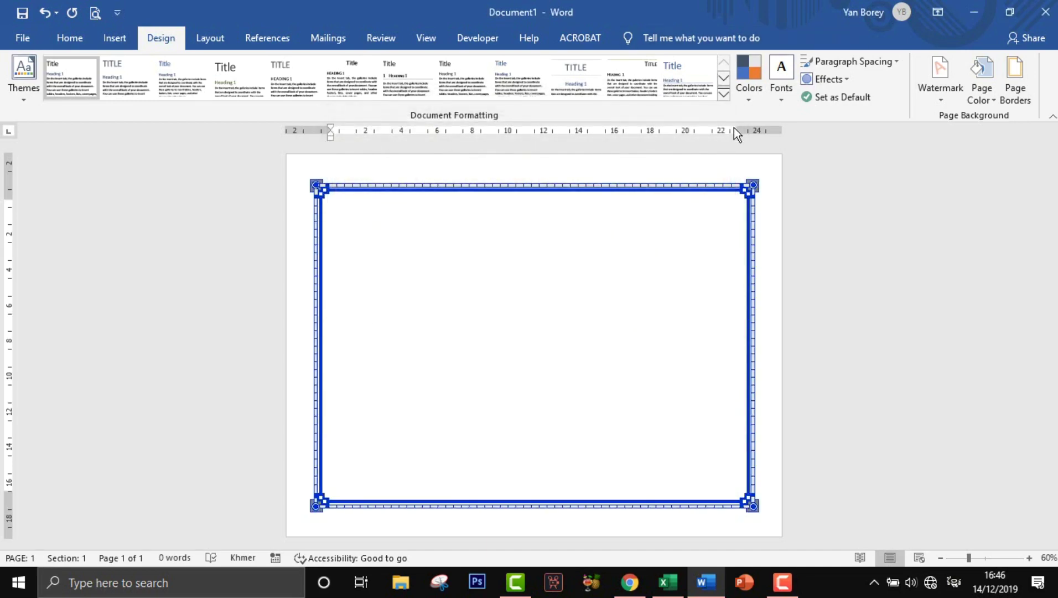
# - Pull the right, left and bottom page margins inward on the rulers
pyautogui.moveTo(736, 132); pyautogui.dragTo(721, 131)
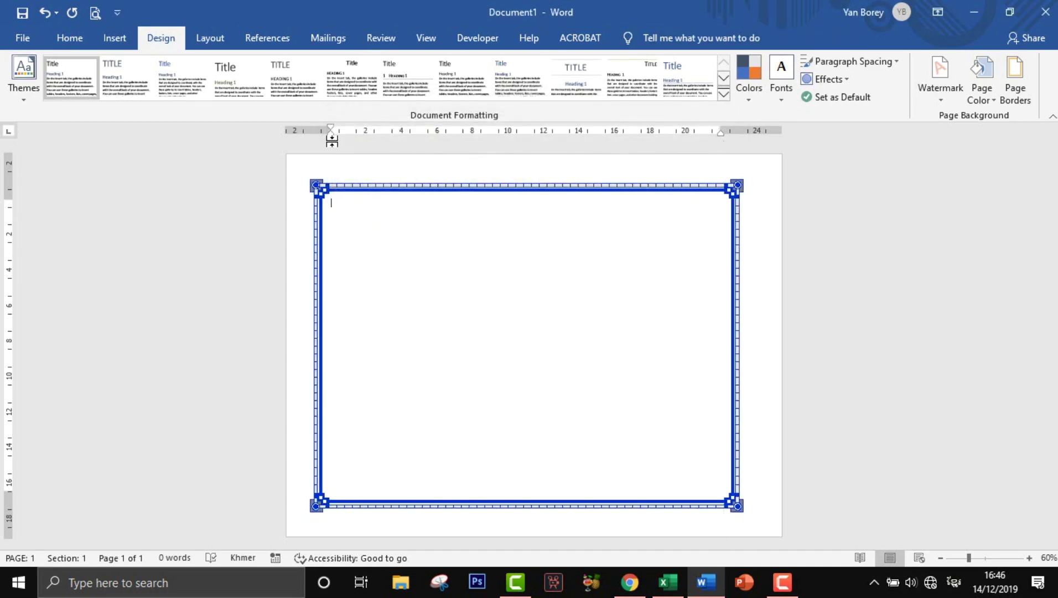
pyautogui.moveTo(331, 137); pyautogui.dragTo(336, 130)
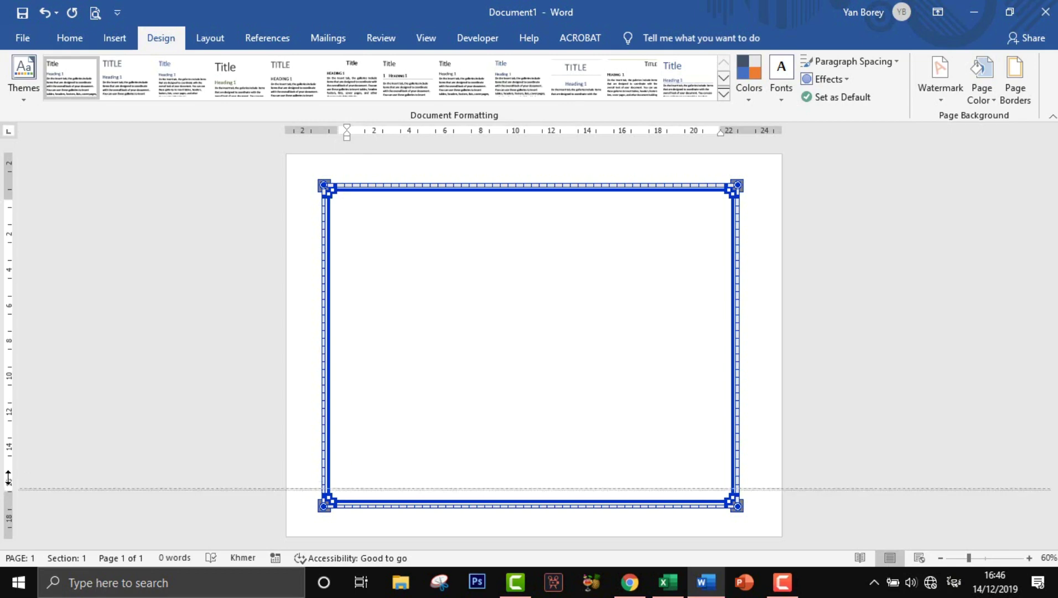
pyautogui.moveTo(7, 485); pyautogui.dragTo(6, 472)
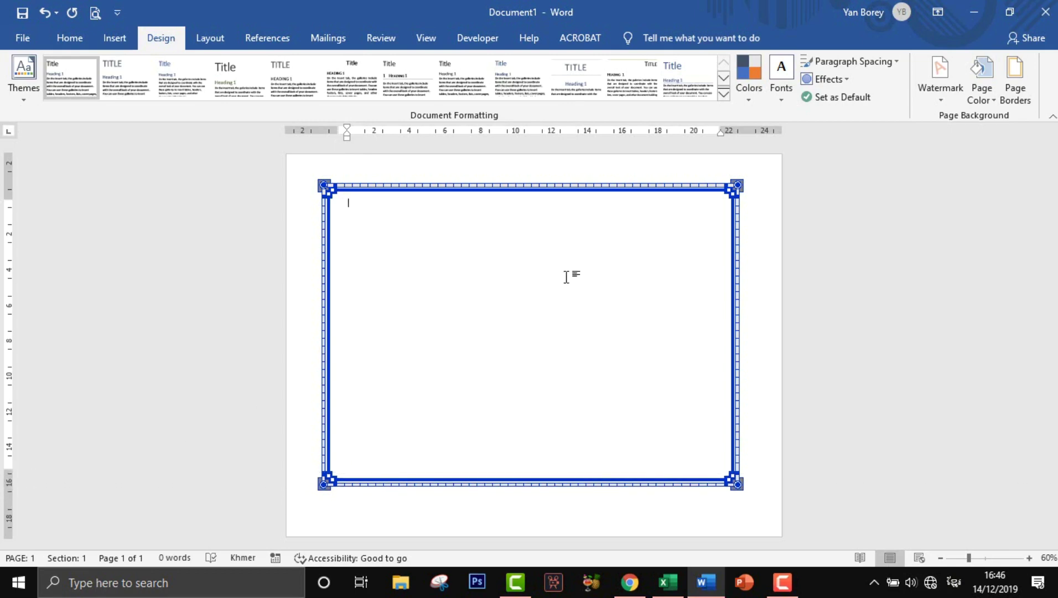
pyautogui.click(114, 39)
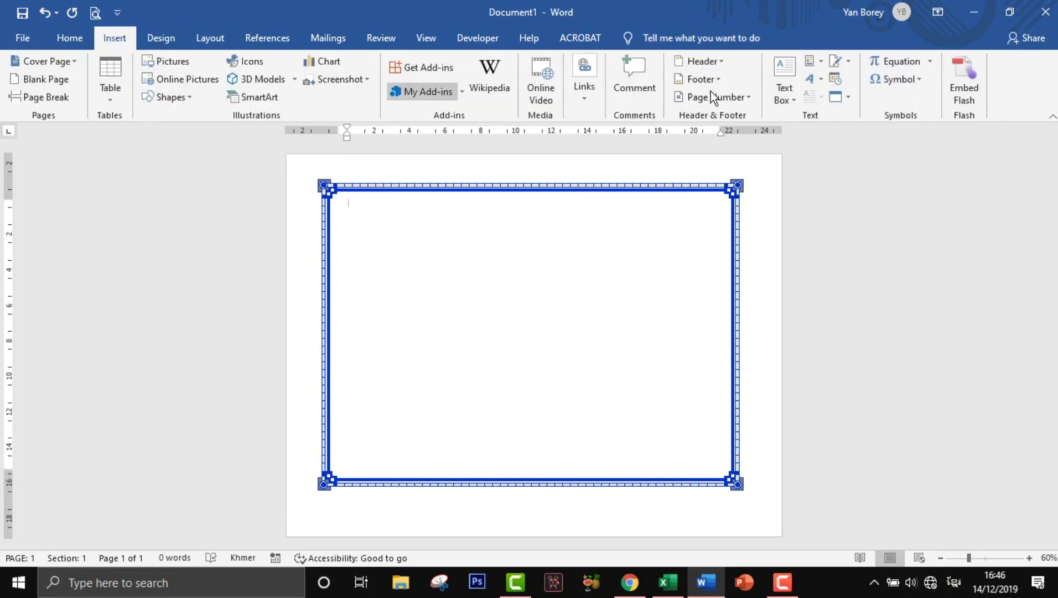
# - Insert WordArt reading 'លិខិតសរសើរ' and set its font to Khmer OS Muol Light
pyautogui.click(818, 83)
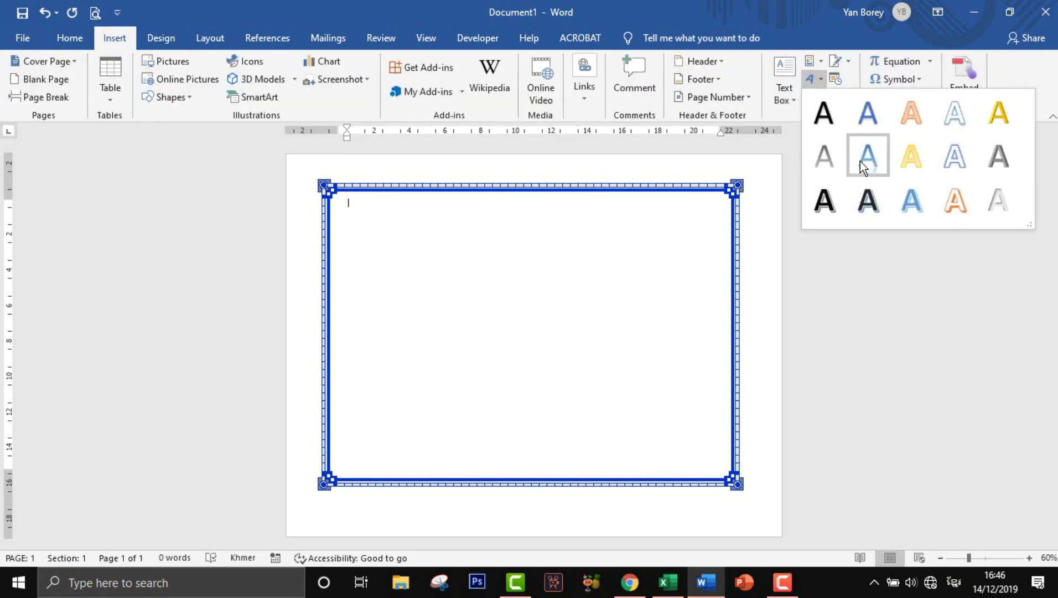
pyautogui.click(965, 210)
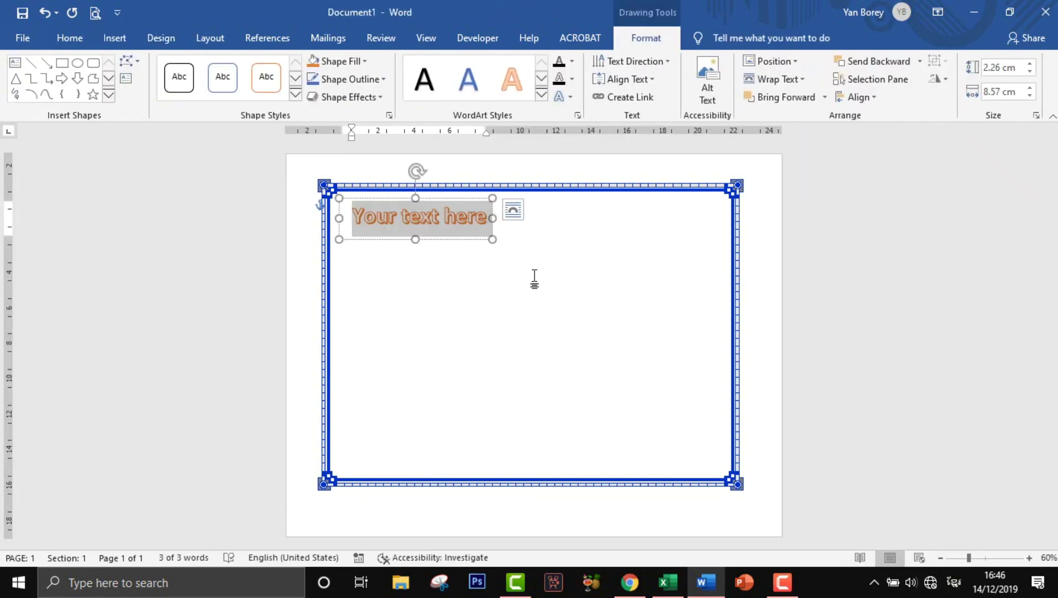
pyautogui.write('លិខិតសរ')
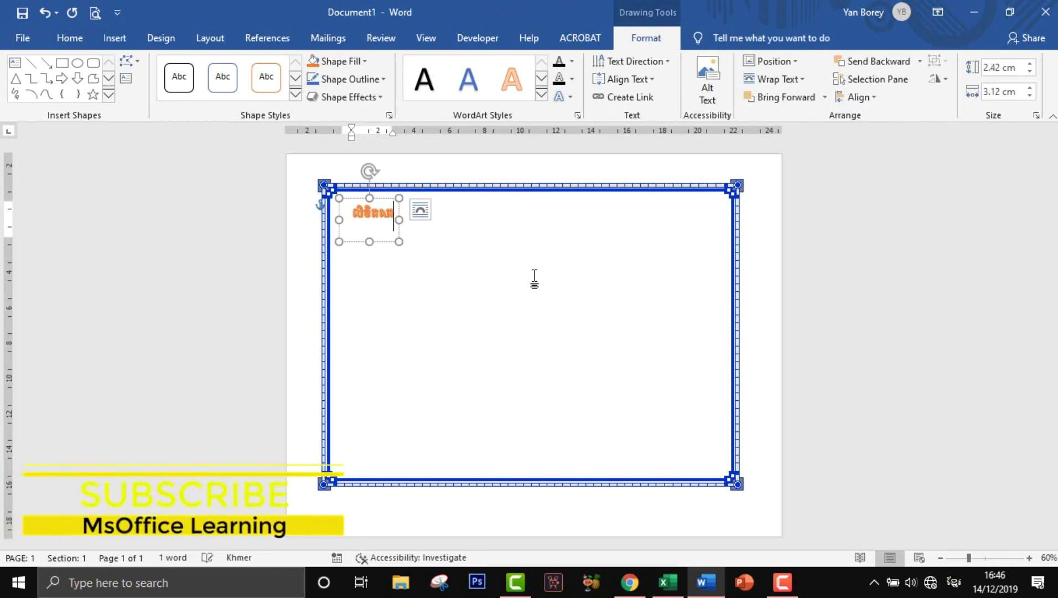
pyautogui.write('សើរ')
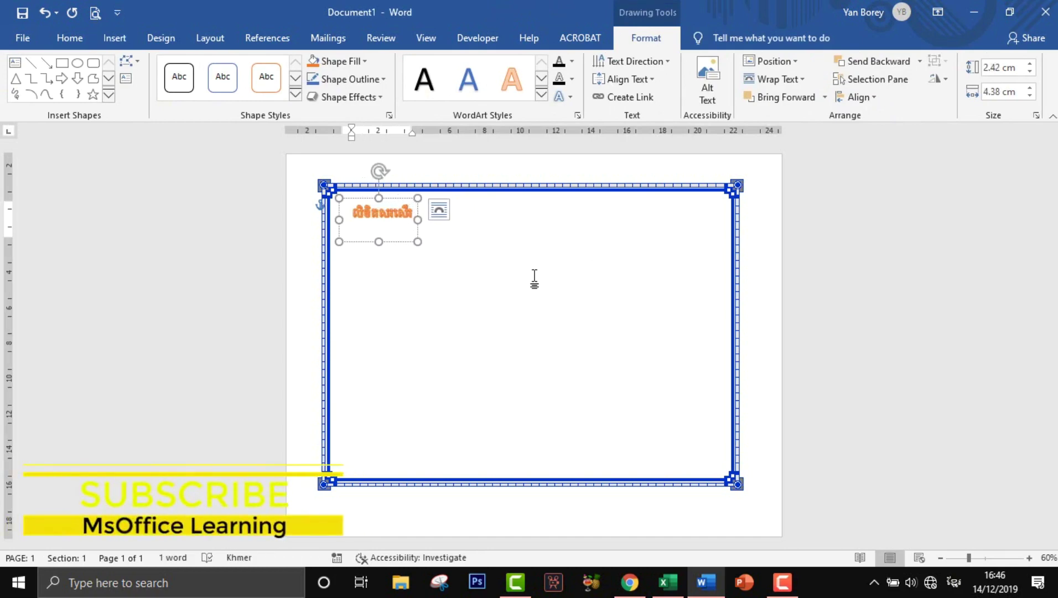
pyautogui.hotkey('ctrl', 'a')
pyautogui.click(77, 44)
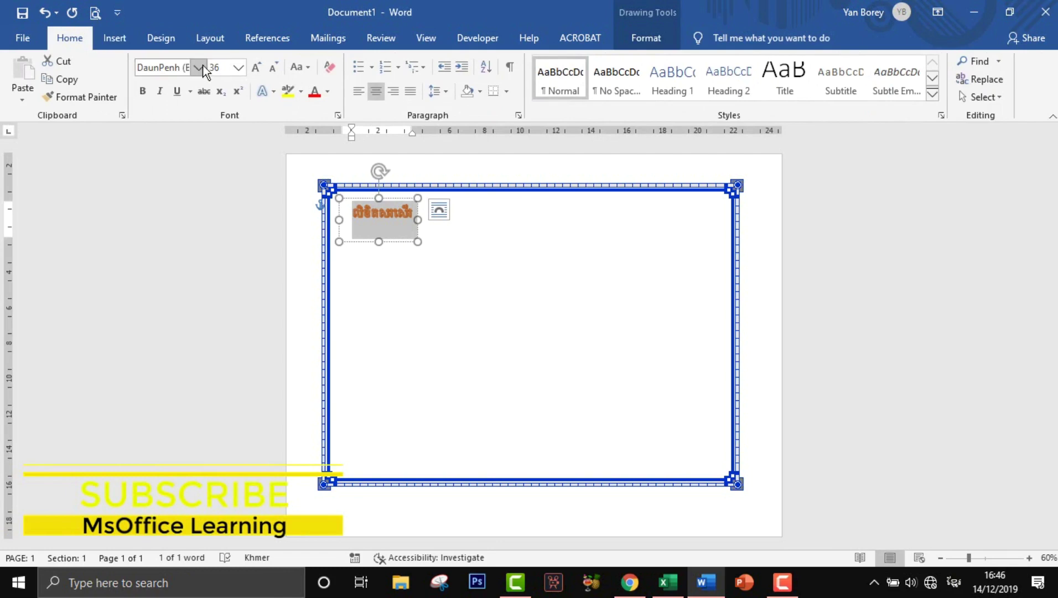
pyautogui.click(198, 68)
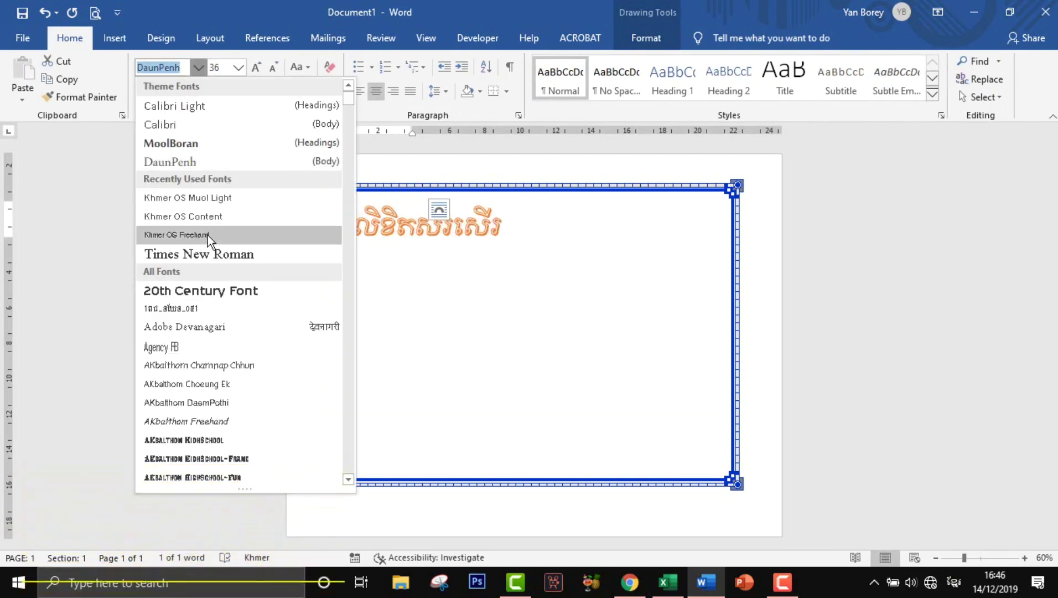
pyautogui.click(219, 198)
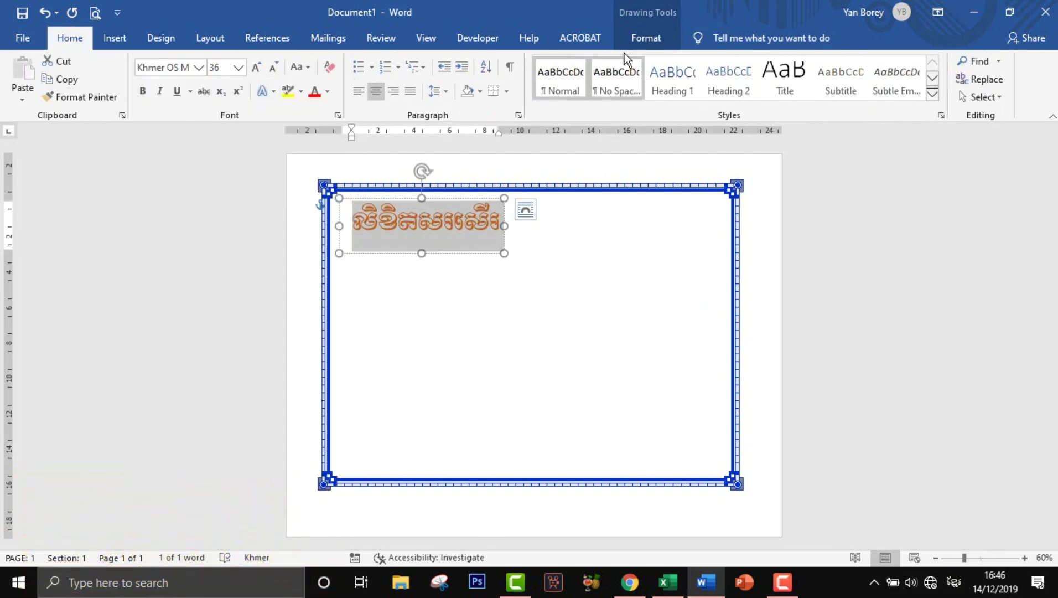
# - Make the title red with no shadow or outline, and move it to the top centre
pyautogui.click(640, 36)
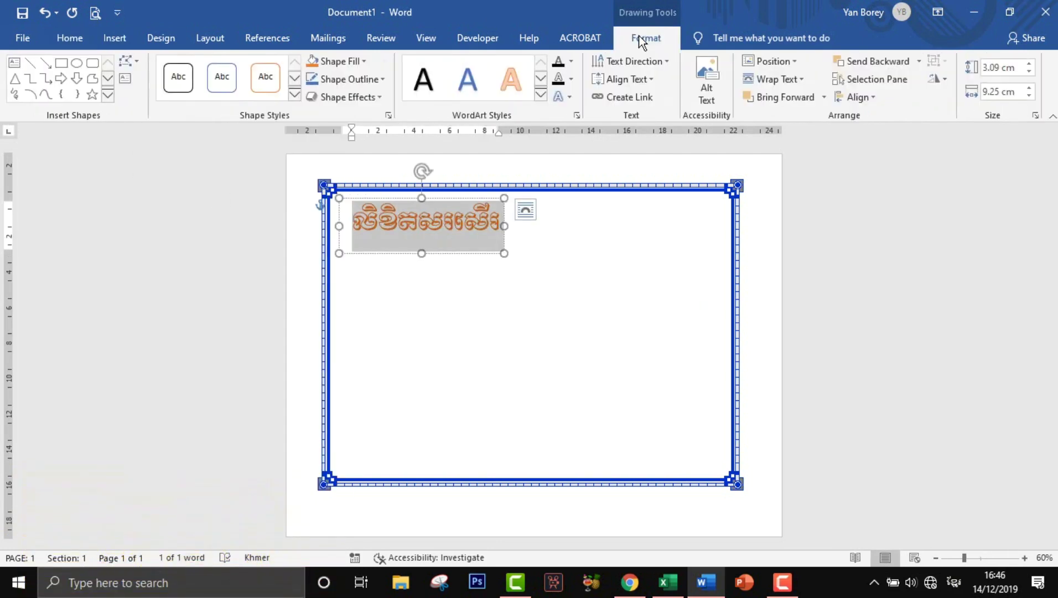
pyautogui.click(573, 61)
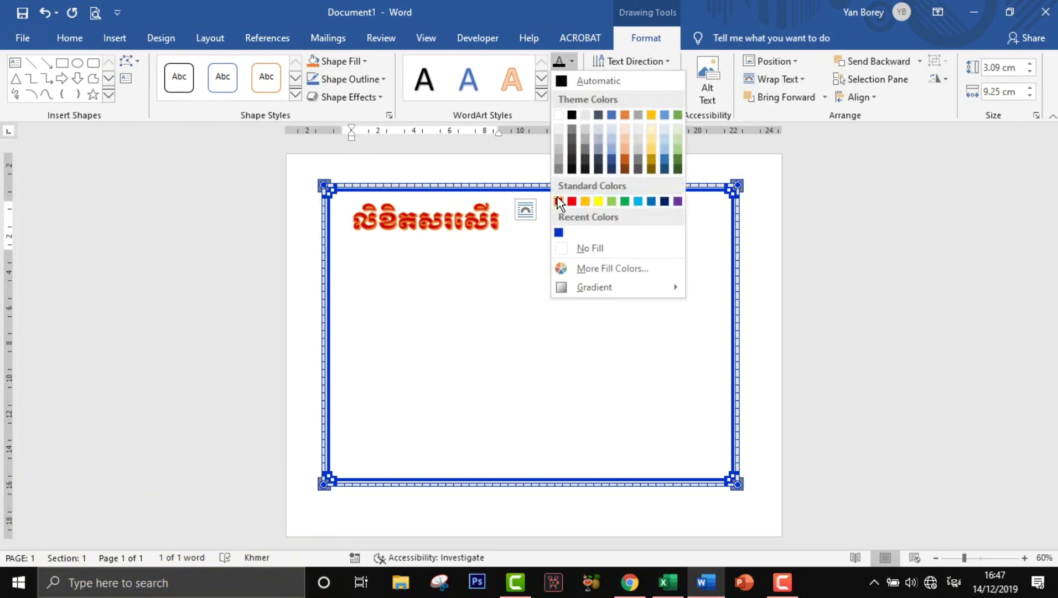
pyautogui.click(558, 200)
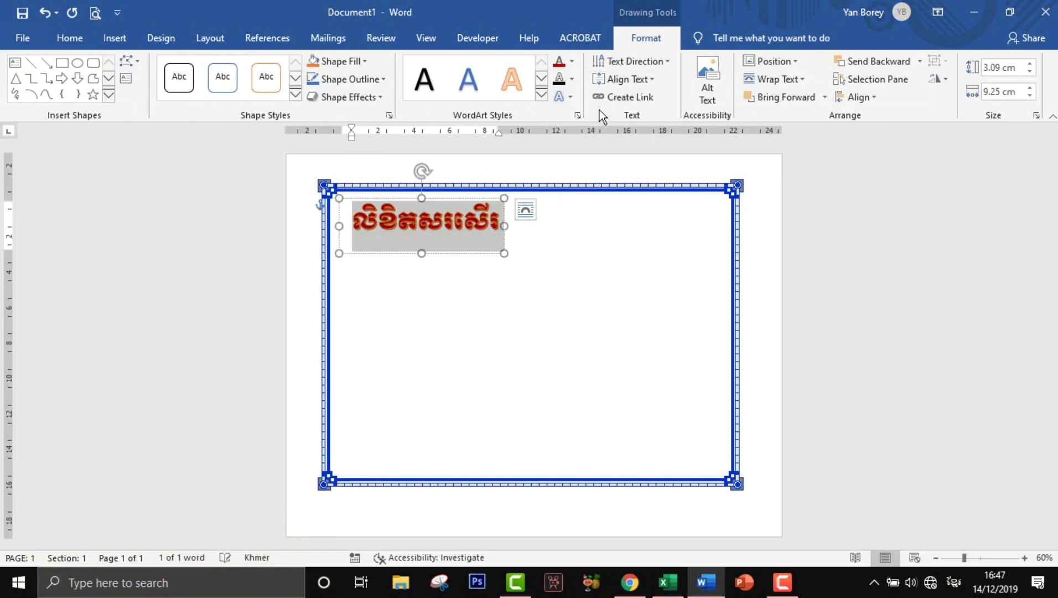
pyautogui.click(566, 97)
pyautogui.click(686, 150)
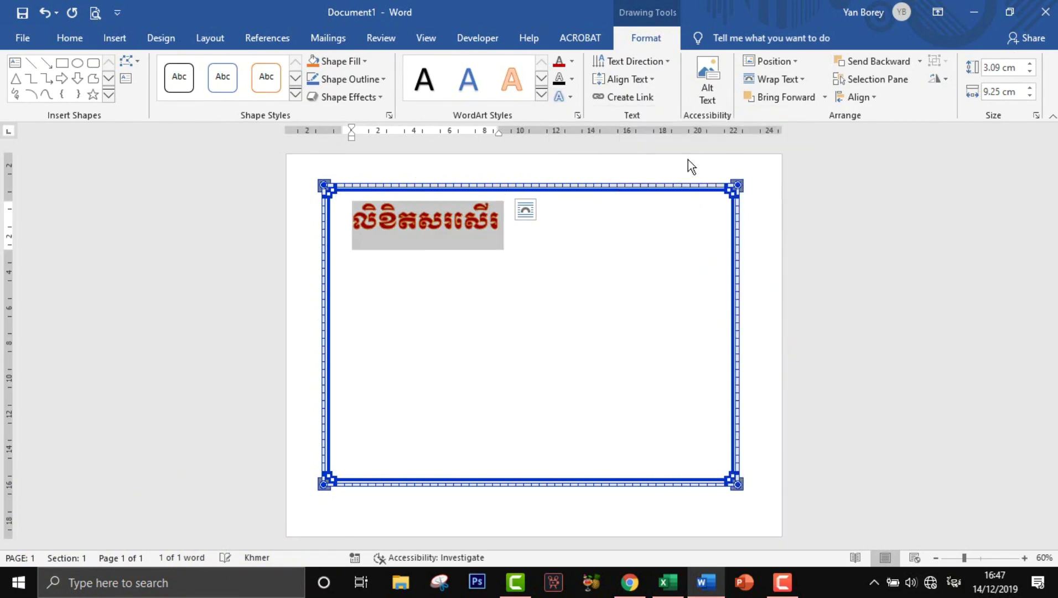
pyautogui.click(572, 80)
pyautogui.click(564, 262)
pyautogui.moveTo(453, 248)
pyautogui.mouseDown()
pyautogui.moveTo(513, 234)
pyautogui.moveTo(504, 244)
pyautogui.mouseUp()
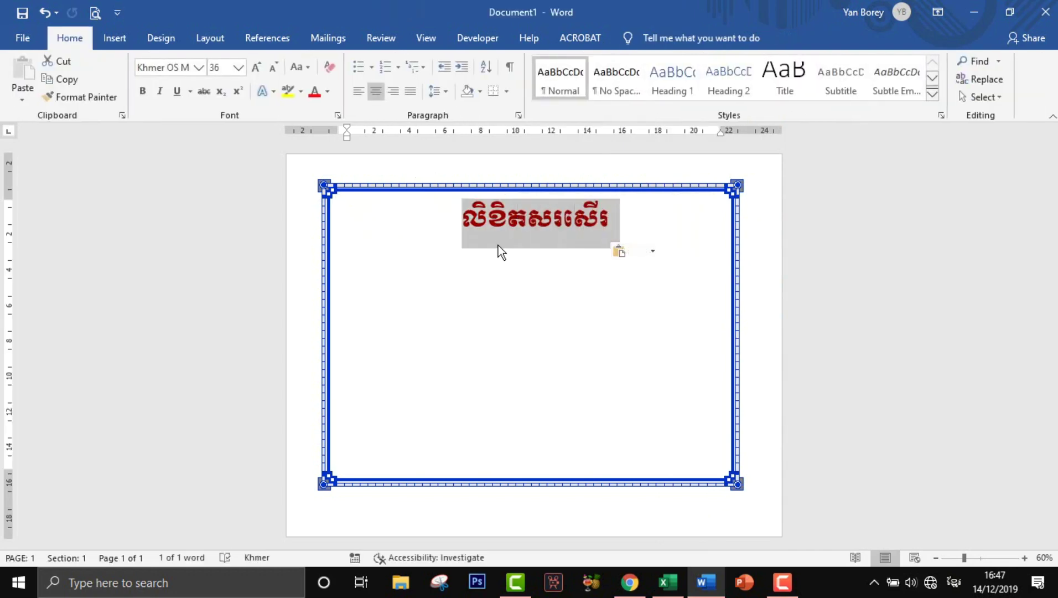
# - Apply a transform warp to the title and drag it toward the top centre of the page
pyautogui.click(500, 227)
pyautogui.click(476, 260)
pyautogui.click(463, 221)
pyautogui.press('BackSpace')
pyautogui.doubleClick(454, 222)
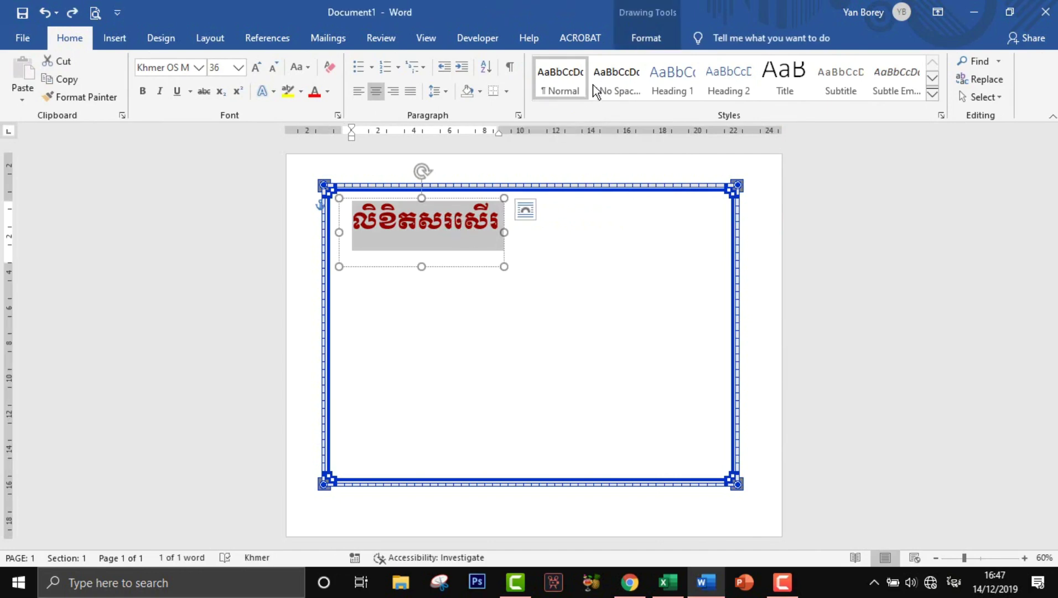
pyautogui.click(650, 34)
pyautogui.click(557, 99)
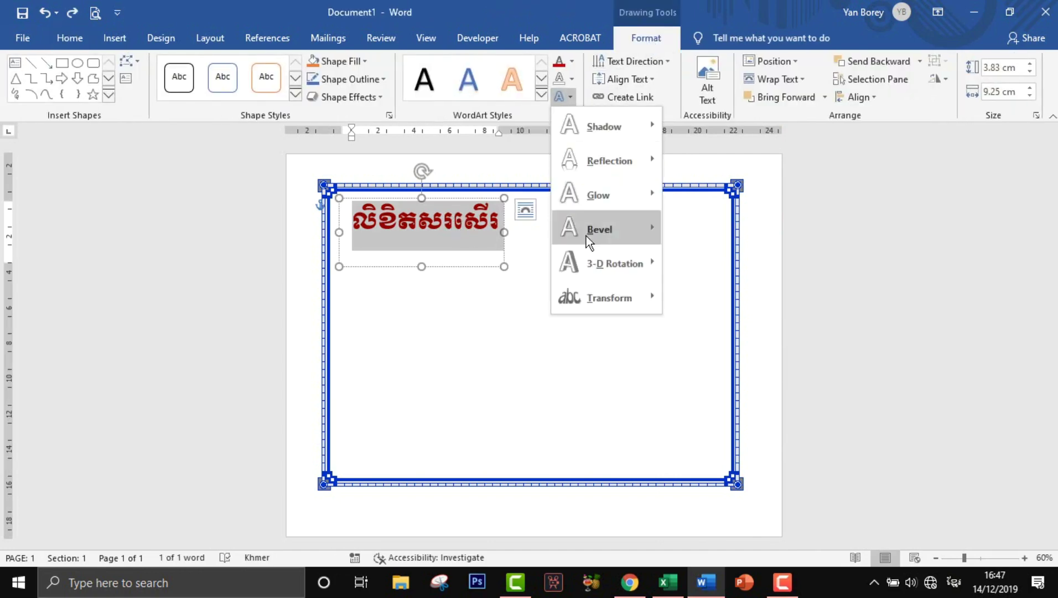
pyautogui.click(680, 315)
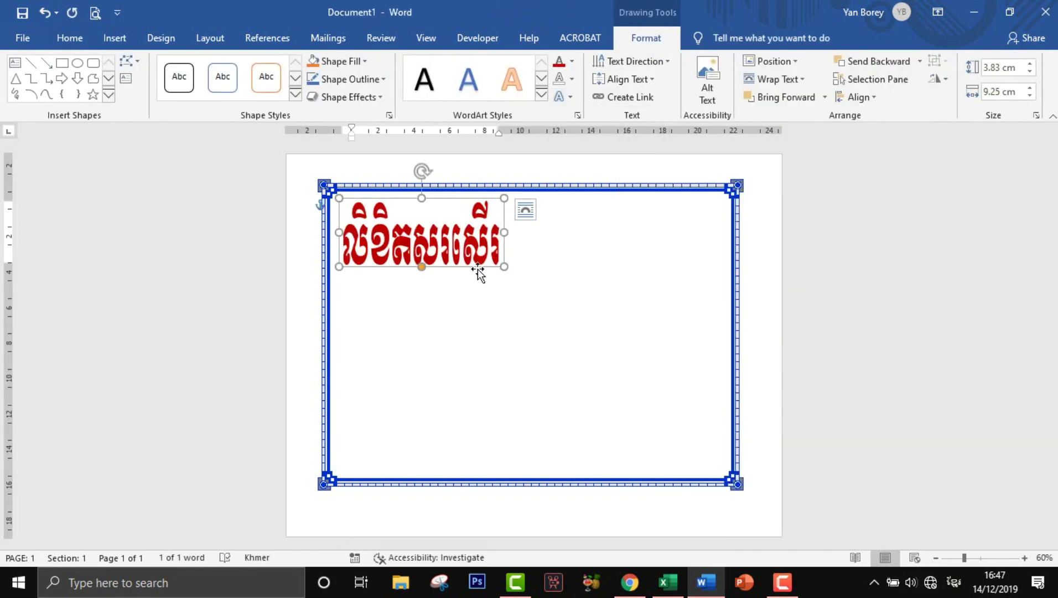
pyautogui.moveTo(479, 271)
pyautogui.mouseDown()
pyautogui.moveTo(550, 268)
pyautogui.moveTo(591, 244)
pyautogui.moveTo(588, 228)
pyautogui.mouseUp()
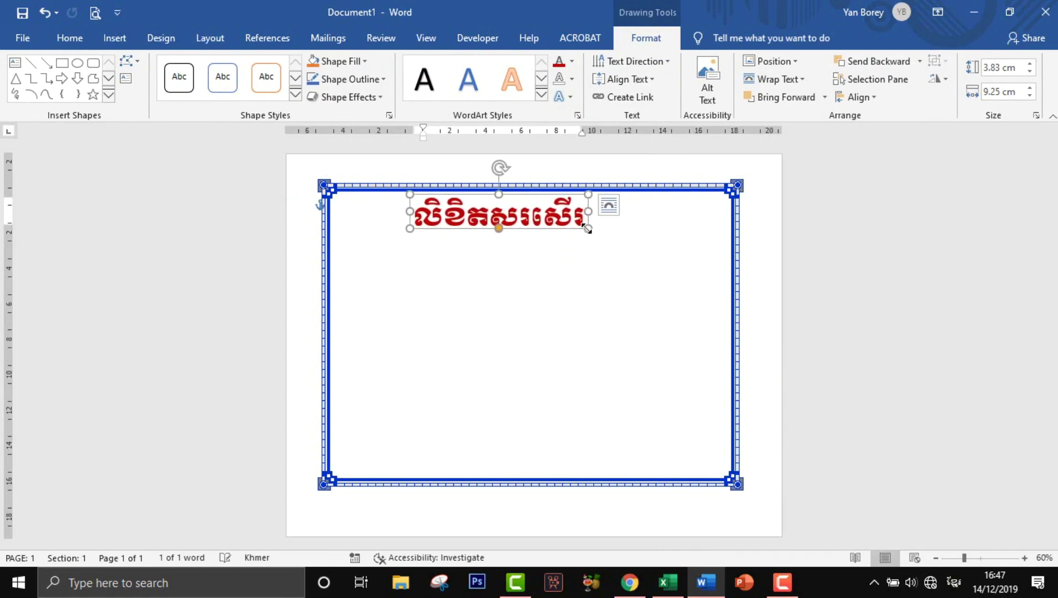
pyautogui.moveTo(552, 227); pyautogui.dragTo(570, 253)
pyautogui.click(540, 285)
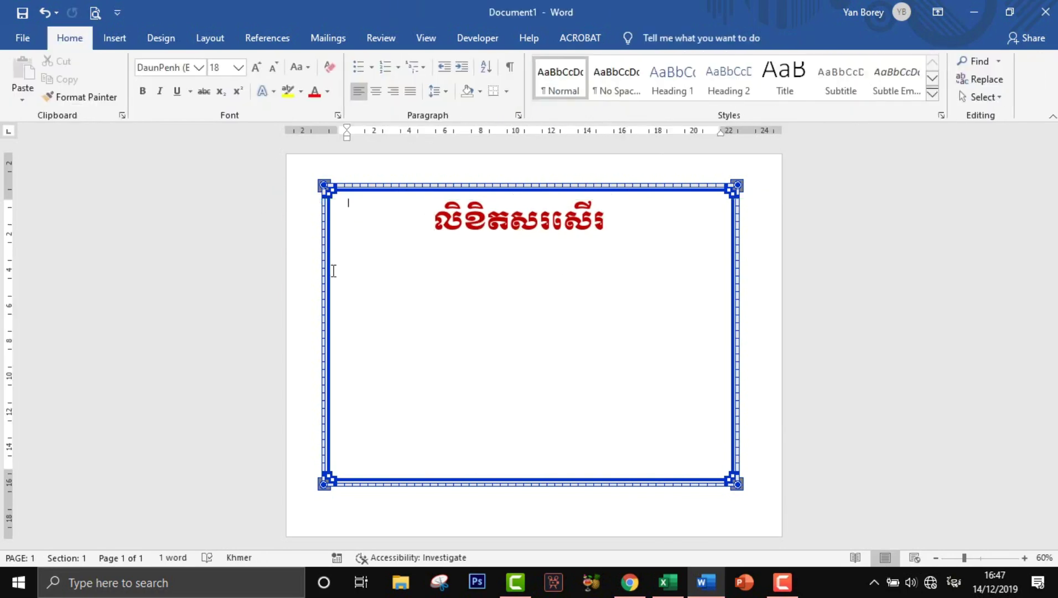
# - Remove the blank lines above the title, fix its position on the page, and centre the next line
pyautogui.press('Return')
pyautogui.press('Return')
pyautogui.press('Return')
pyautogui.press('Return')
pyautogui.press('Return')
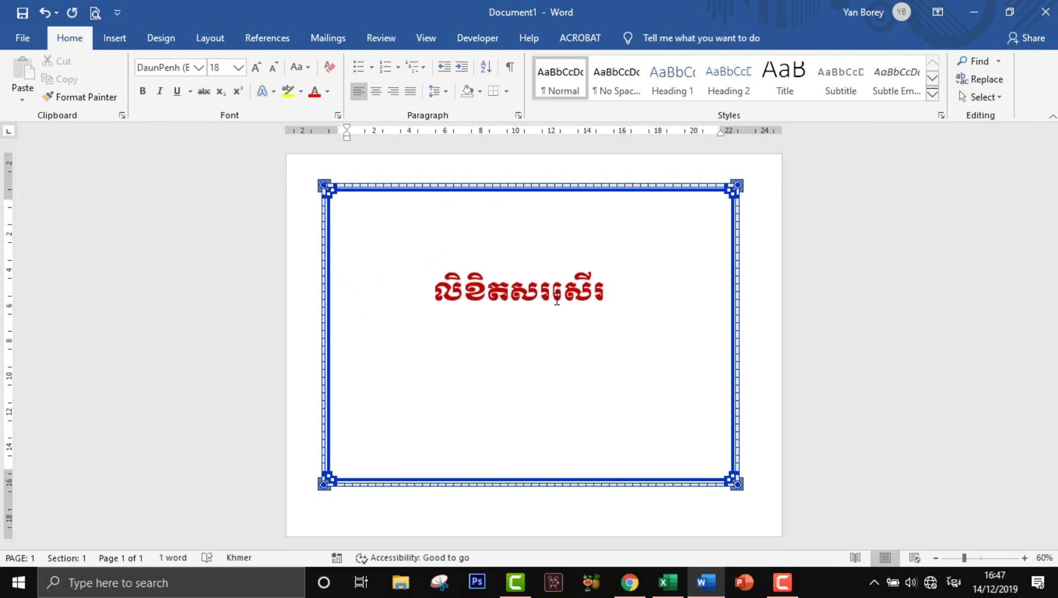
pyautogui.press('BackSpace')
pyautogui.press('BackSpace')
pyautogui.press('BackSpace')
pyautogui.press('BackSpace')
pyautogui.press('BackSpace')
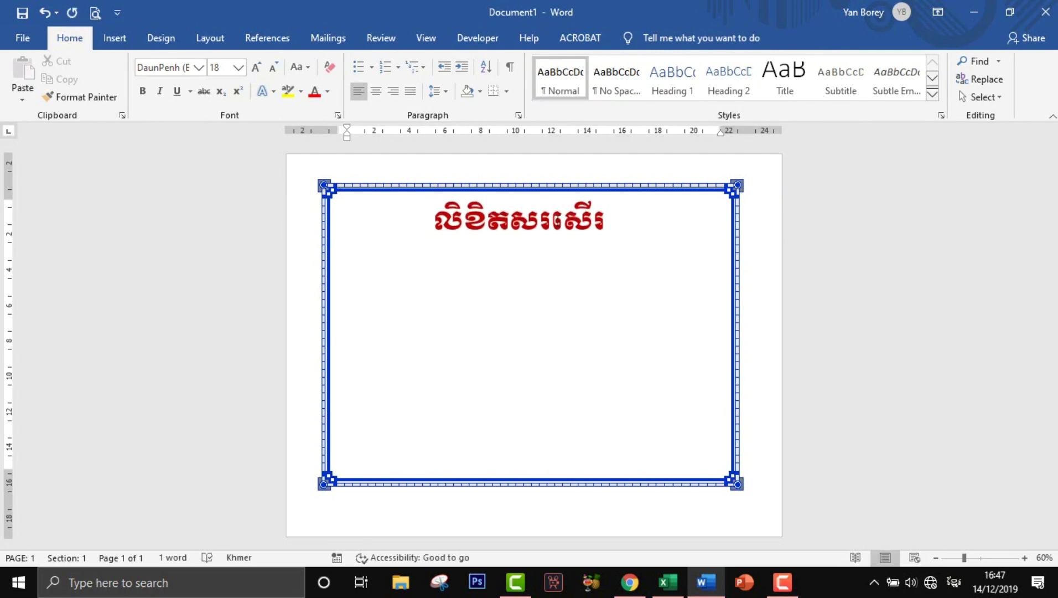
pyautogui.click(553, 221)
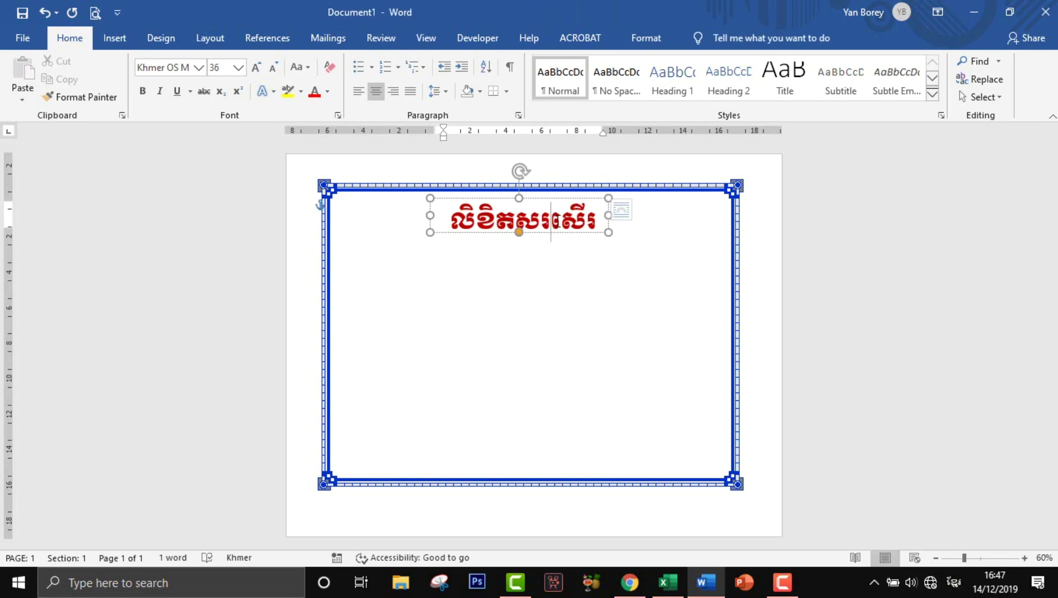
pyautogui.click(630, 211)
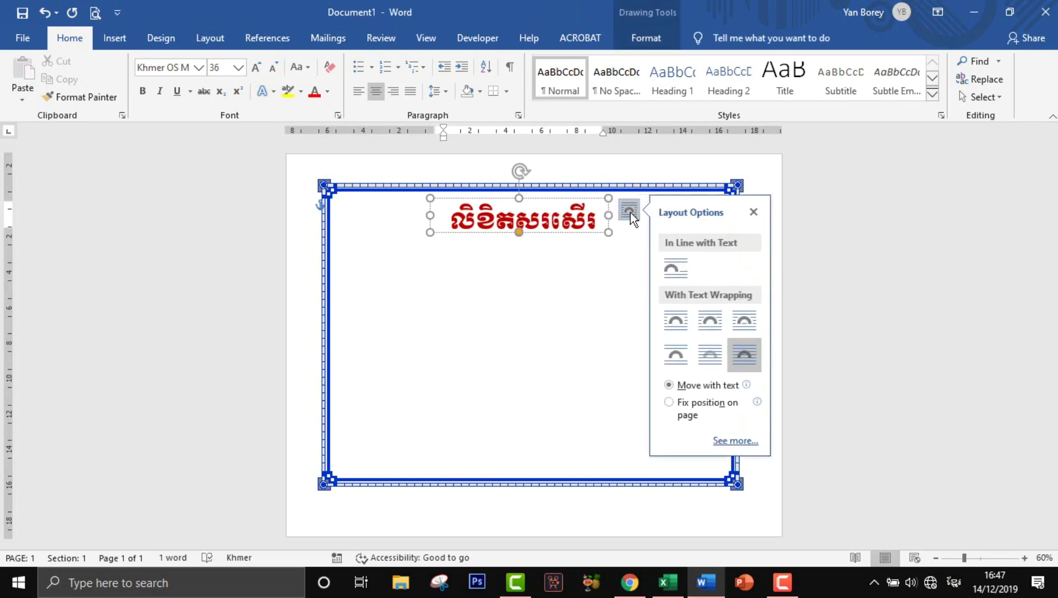
pyautogui.click(669, 404)
pyautogui.click(407, 293)
pyautogui.click(393, 228)
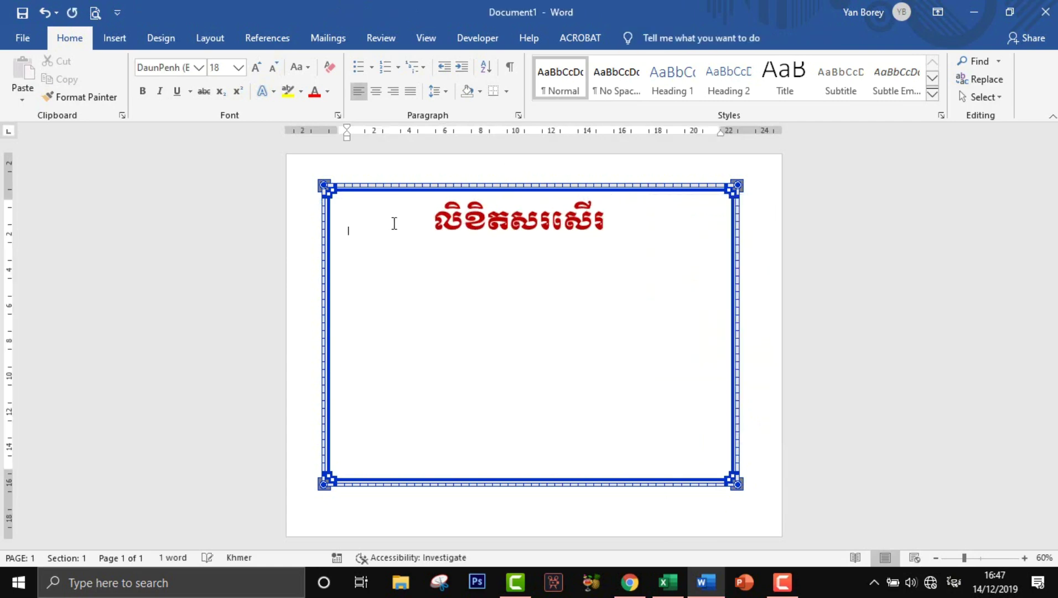
pyautogui.click(381, 91)
# - Type the line 'នាយកអនុវិទ្យាល័យ សុវណ្ណគិរី' under the title
pyautogui.write('ក')
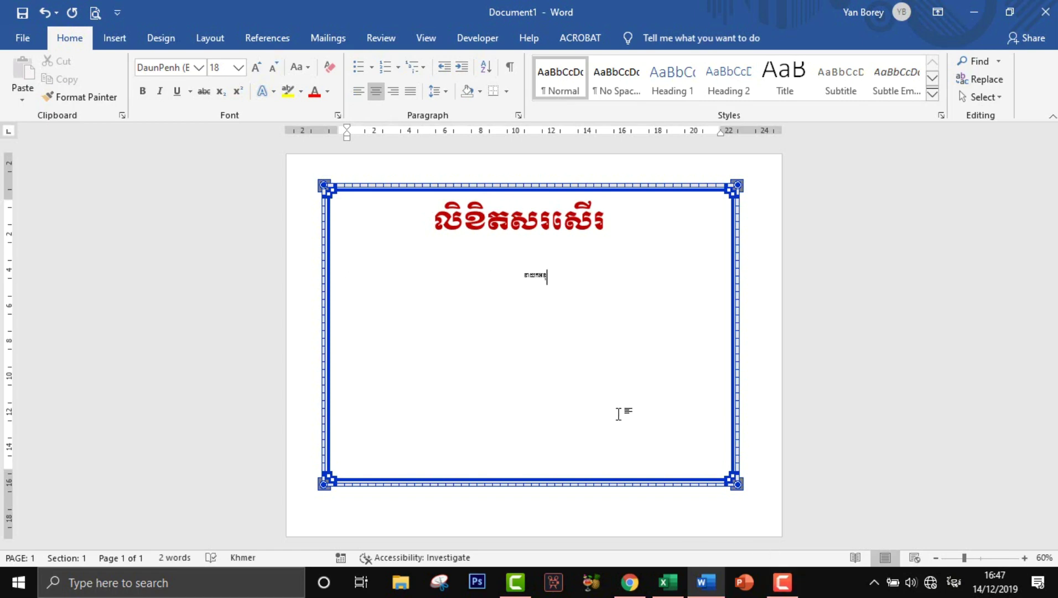
pyautogui.scroll(10, 615, 409)
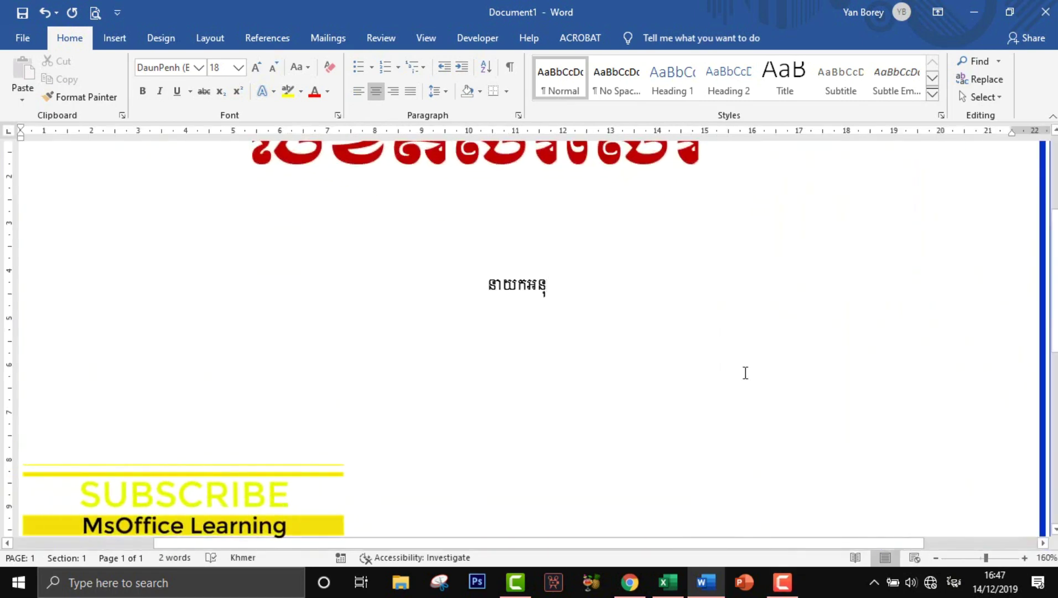
pyautogui.write('រវិទ្យាល័យ សុវណ្ណក')
pyautogui.press('BackSpace')
pyautogui.write('គិរី')
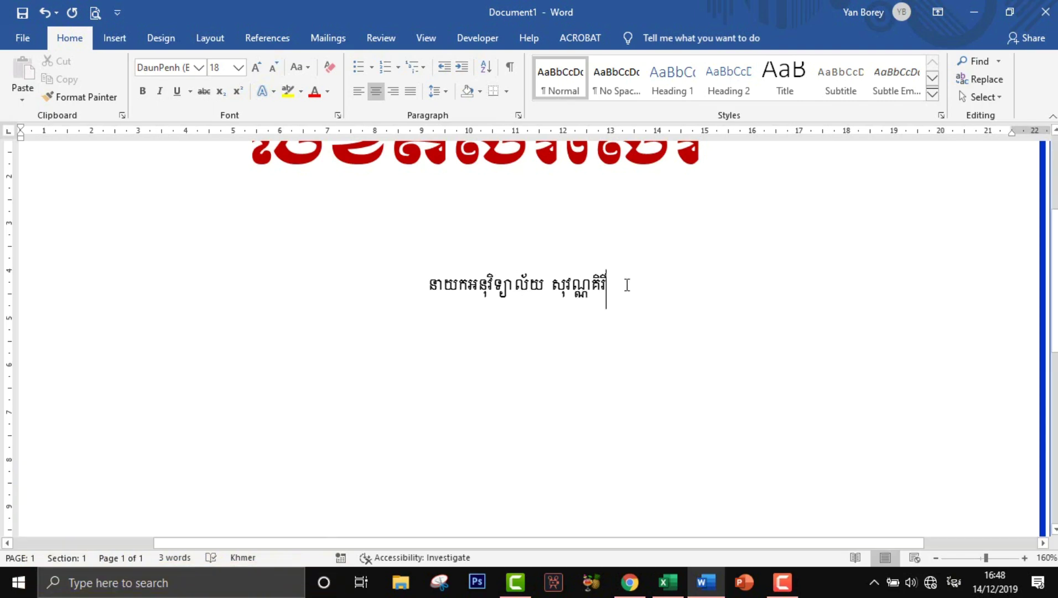
# - Format the line in Khmer OS Content at 16 pt and align it left
pyautogui.moveTo(692, 286); pyautogui.dragTo(423, 294)
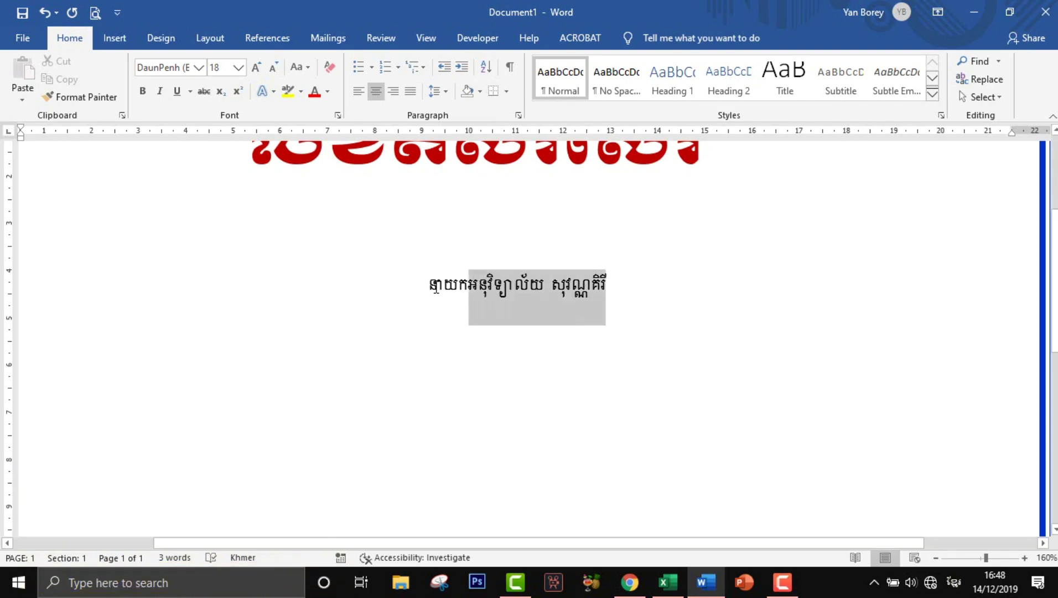
pyautogui.click(203, 66)
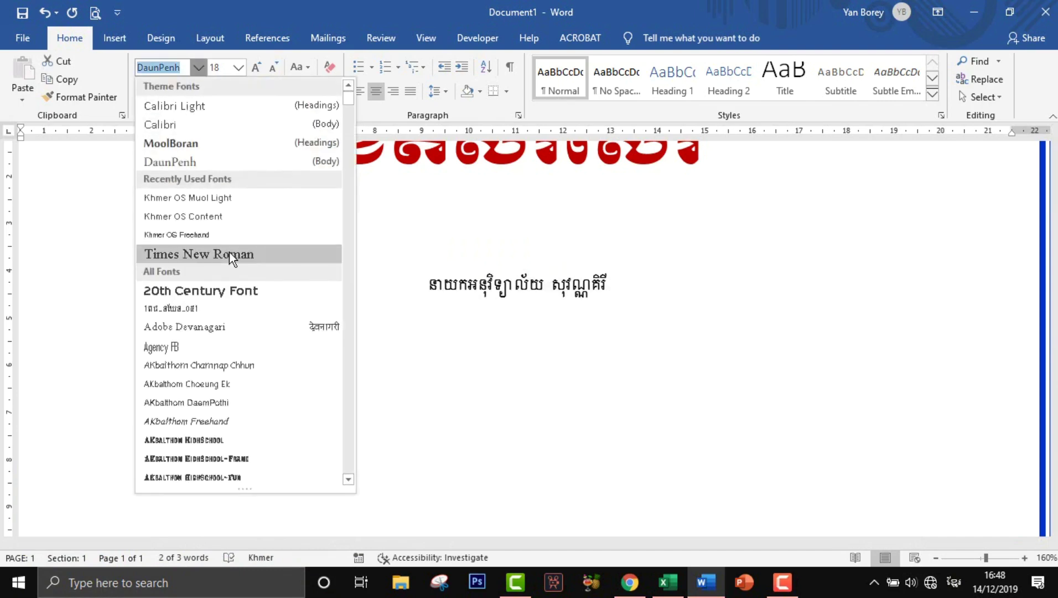
pyautogui.click(233, 216)
pyautogui.click(274, 67)
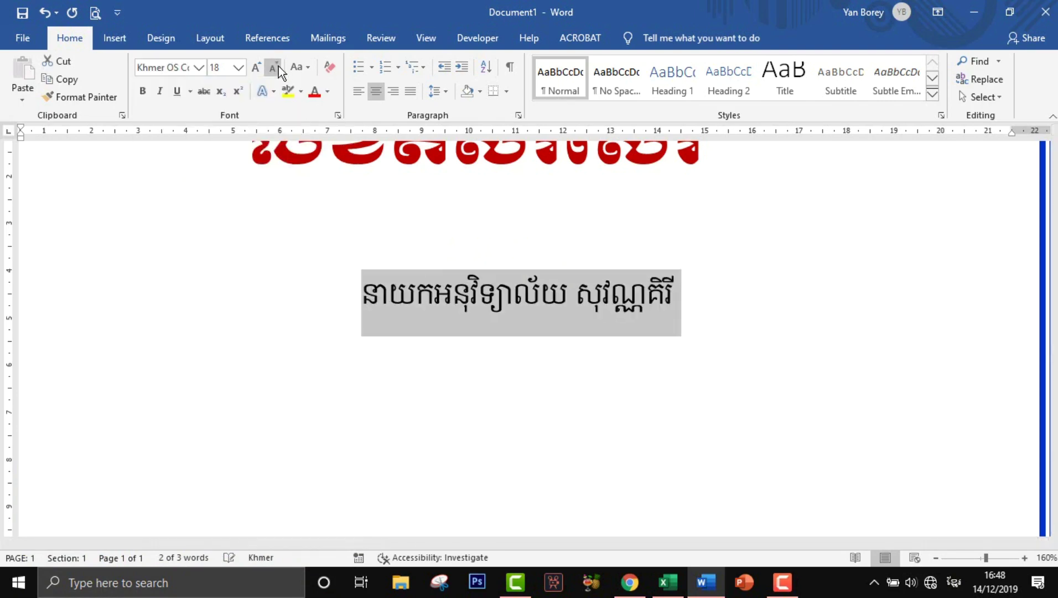
pyautogui.click(358, 90)
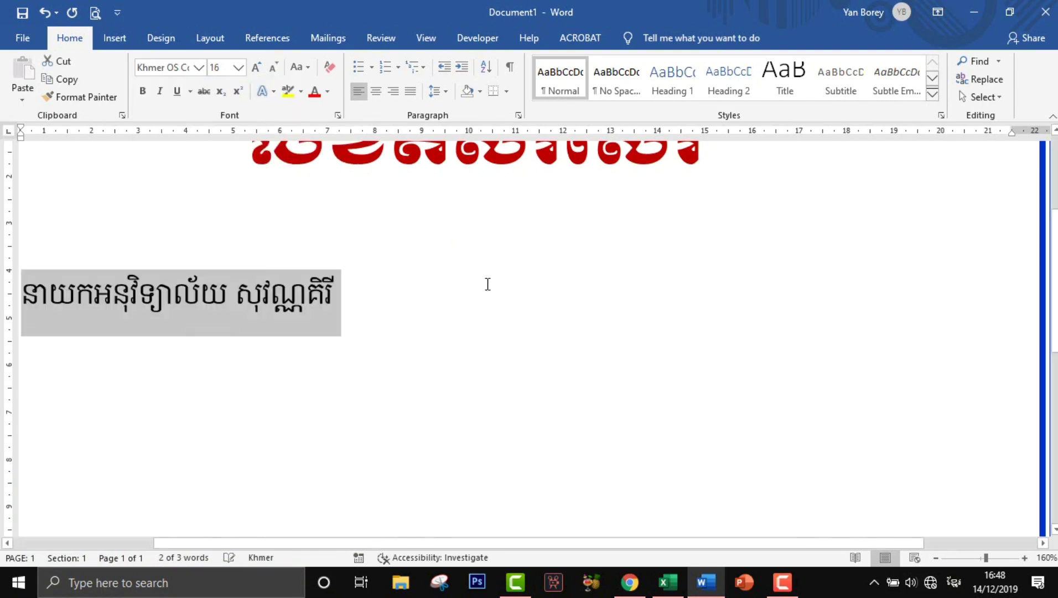
pyautogui.scroll(-3, 487, 281)
pyautogui.scroll(-3, 481, 306)
pyautogui.click(439, 301)
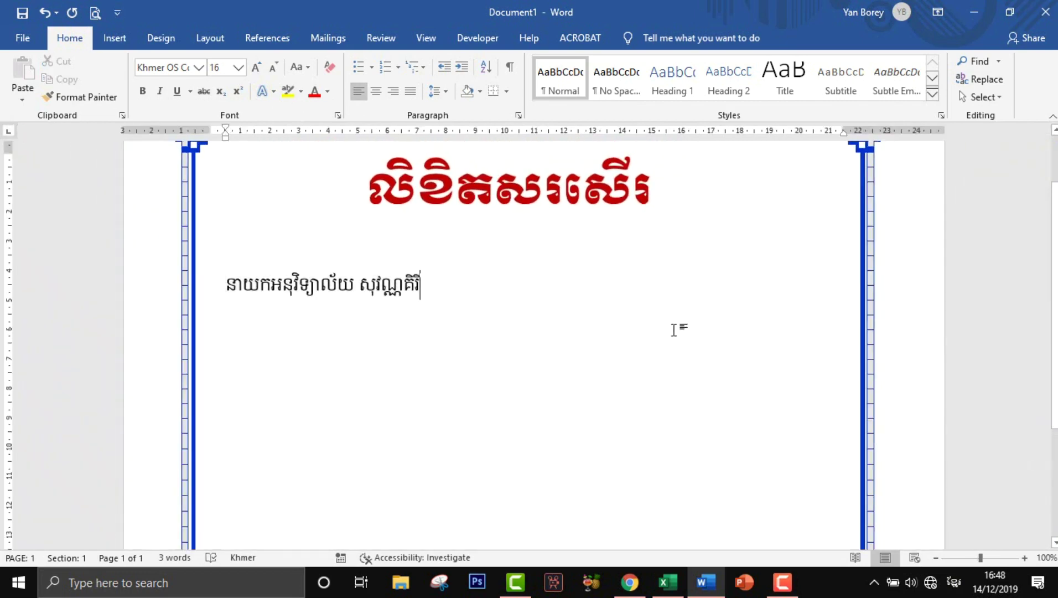
# - Type the praise line with blanks for the student's name, gender and birth date, shifting its indent left
pyautogui.click(378, 90)
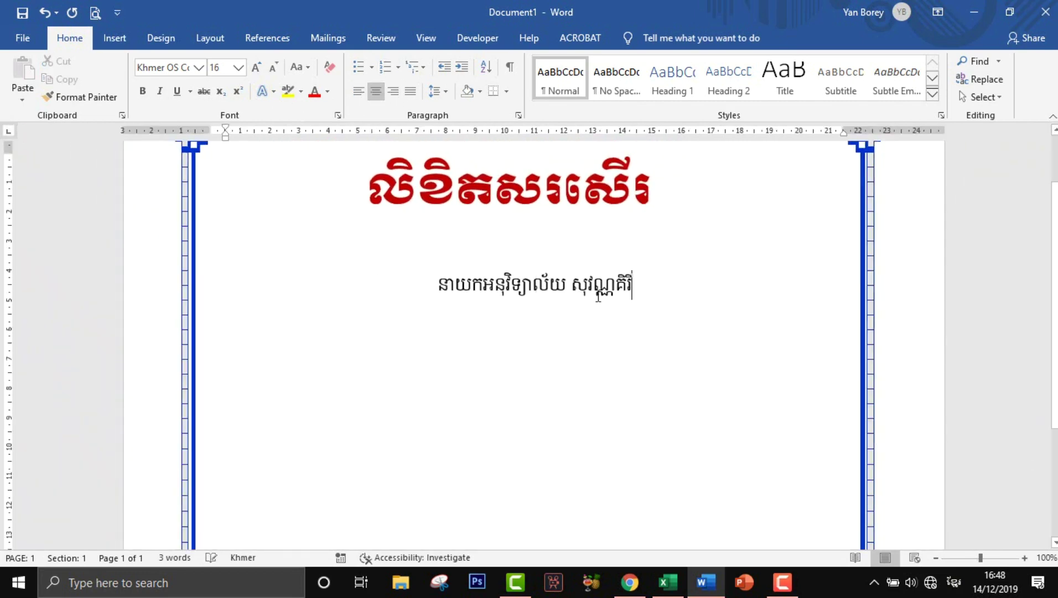
pyautogui.press('Return')
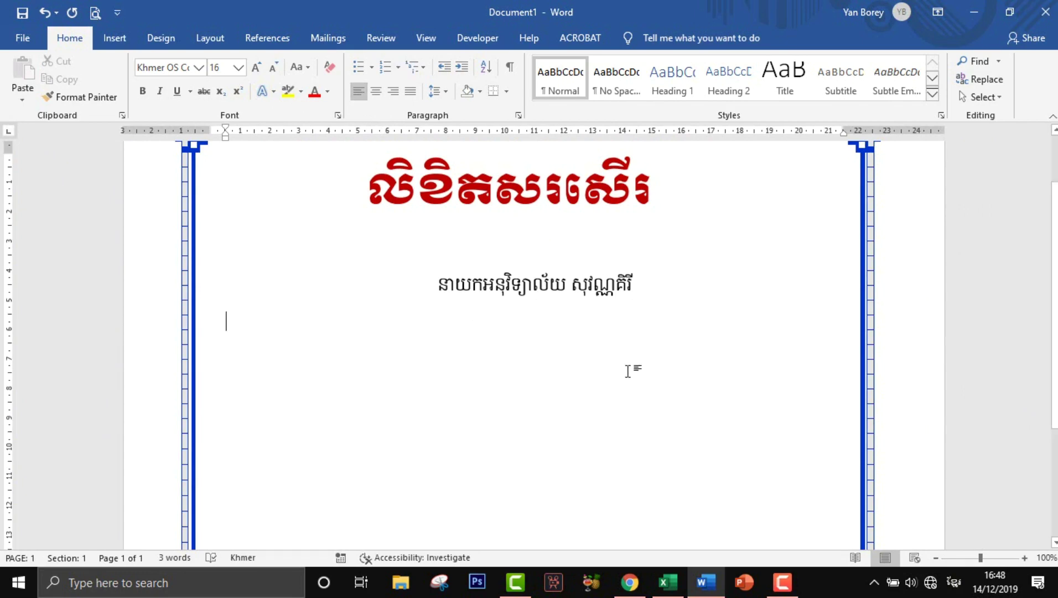
pyautogui.write('សូ')
pyautogui.write('មសើរ')
pyautogui.press('BackSpace')
pyautogui.press('BackSpace')
pyautogui.write('រ')
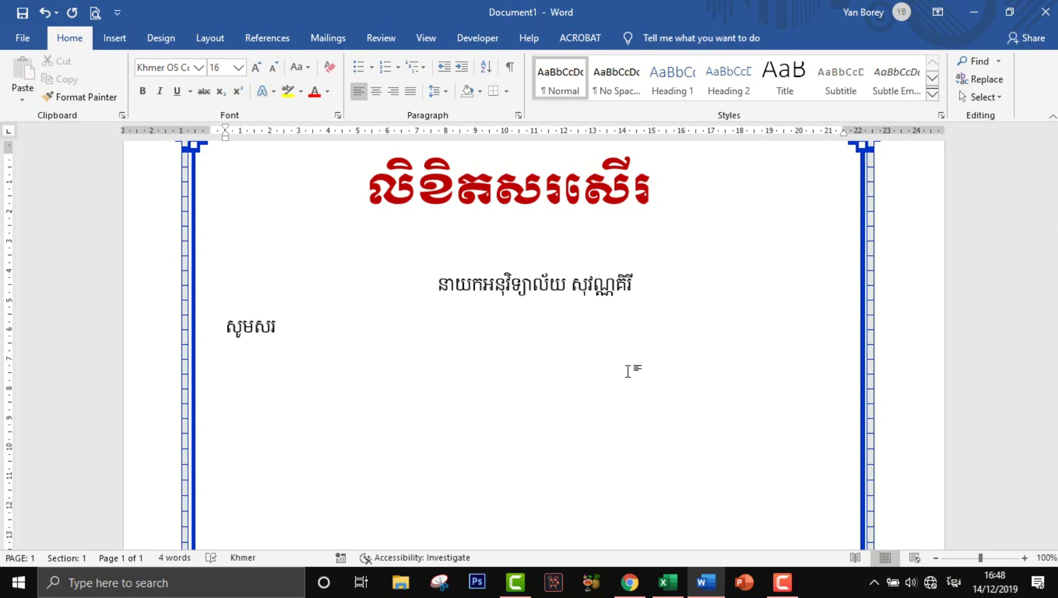
pyautogui.click(793, 590)
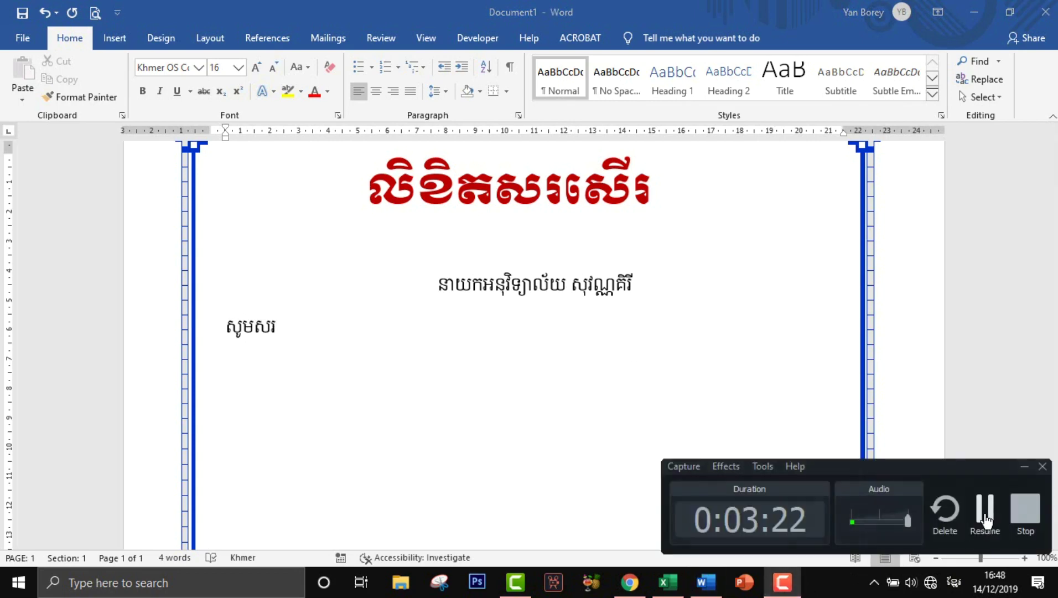
pyautogui.click(578, 410)
pyautogui.write('សើរចំពោះសិស្សឈ្')
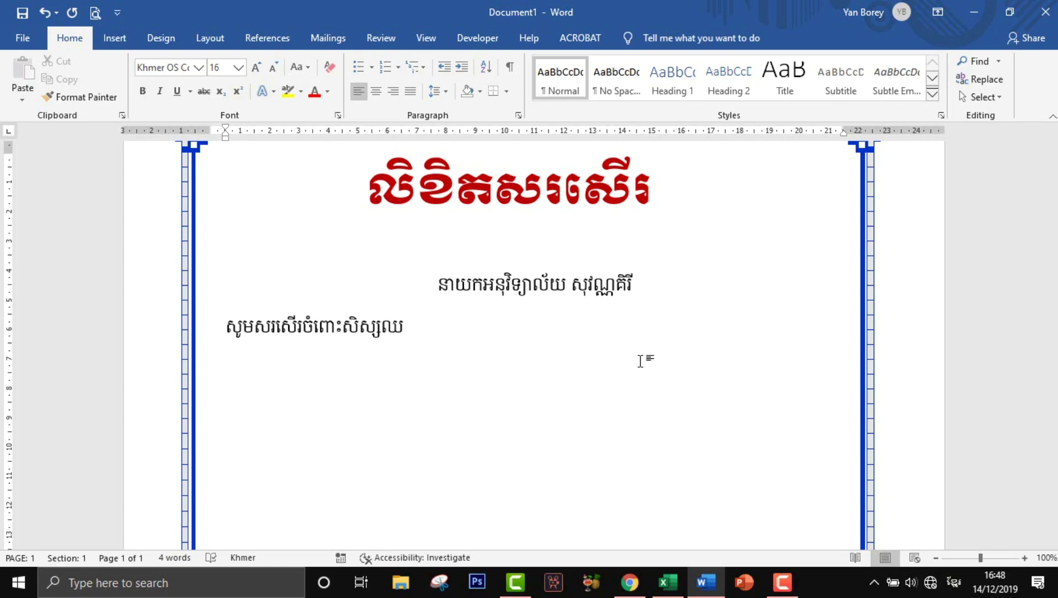
pyautogui.write('មោះ ')
pyautogui.write('ភេទ ')
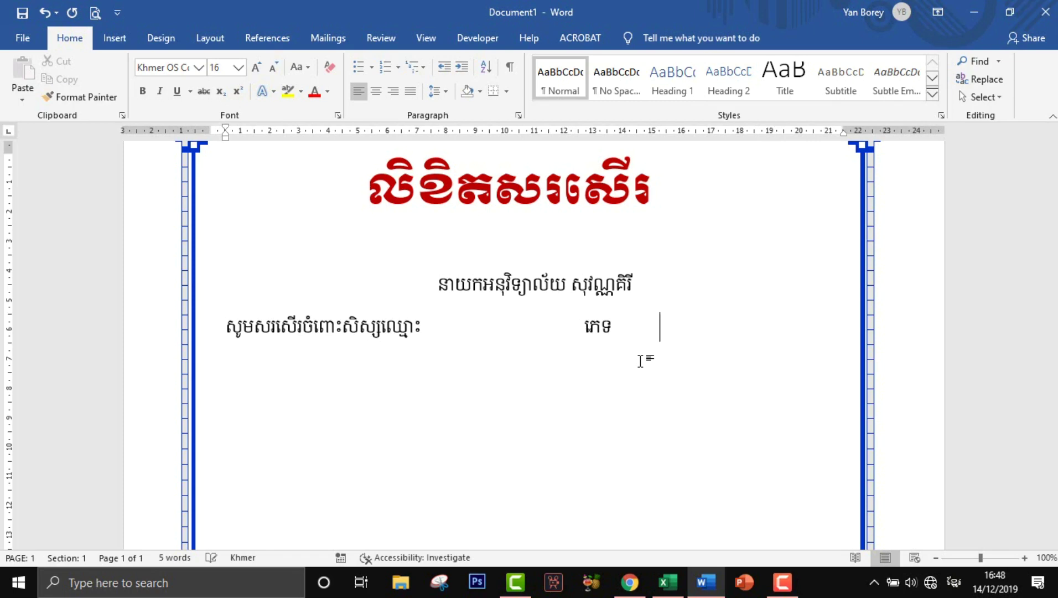
pyautogui.write('កើត')
pyautogui.moveTo(225, 136); pyautogui.dragTo(213, 139)
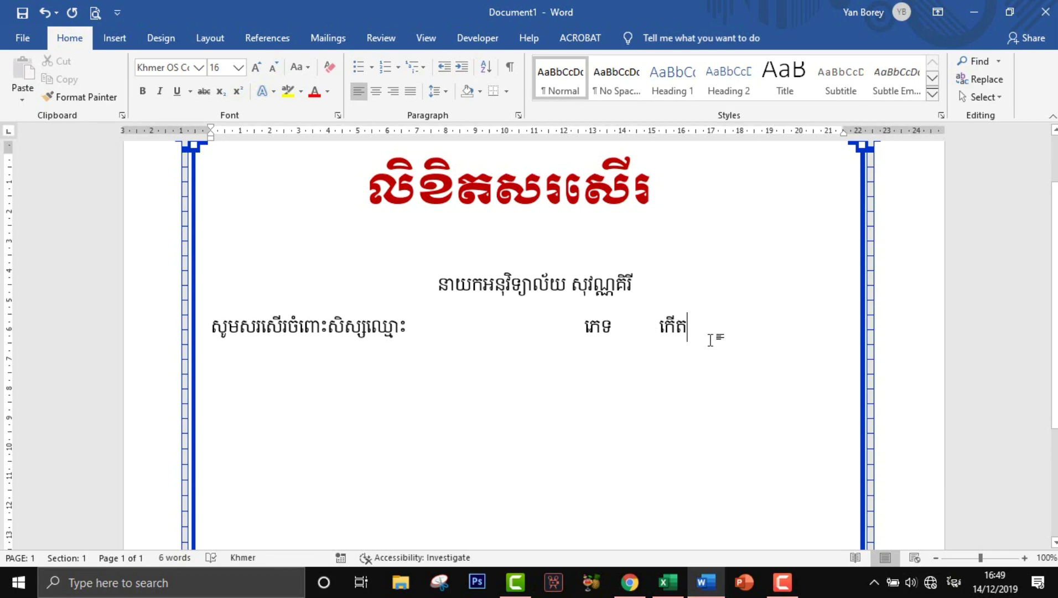
# - Start the next line with the class label, a tab gap, and the Sovannakiri high school wording
pyautogui.press('Return')
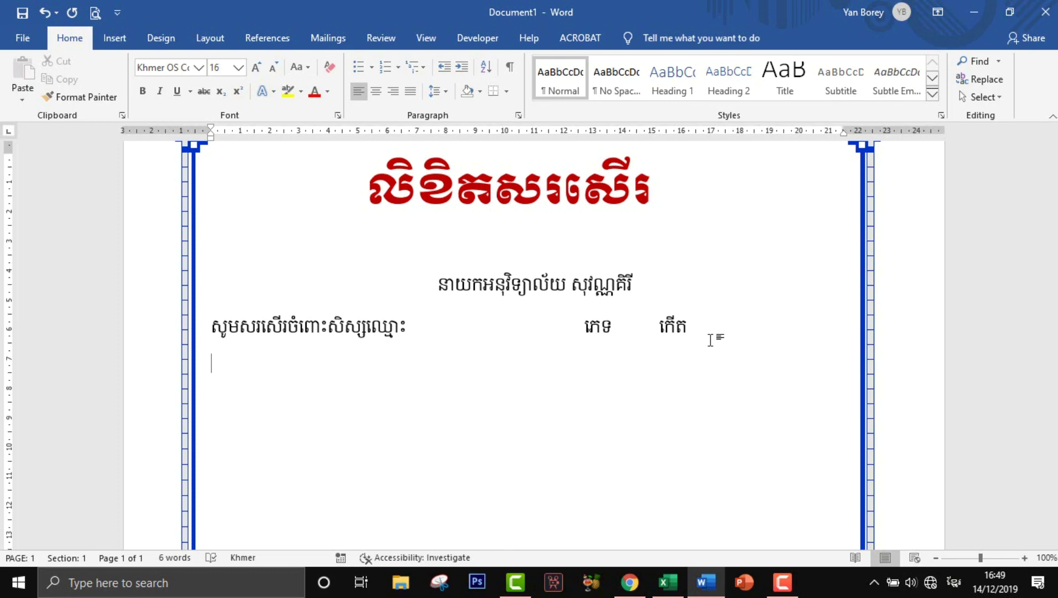
pyautogui.write('េន')
pyautogui.press('BackSpace')
pyautogui.press('BackSpace')
pyautogui.press('BackSpace')
pyautogui.write('រៀននៅថ្នាក់ទី')
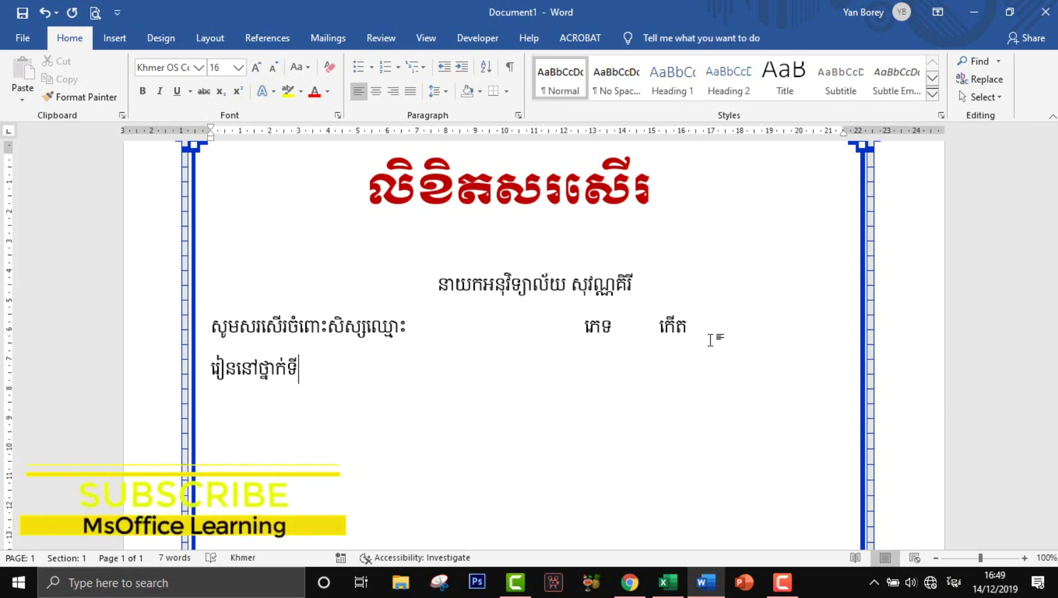
pyautogui.press('Tab')
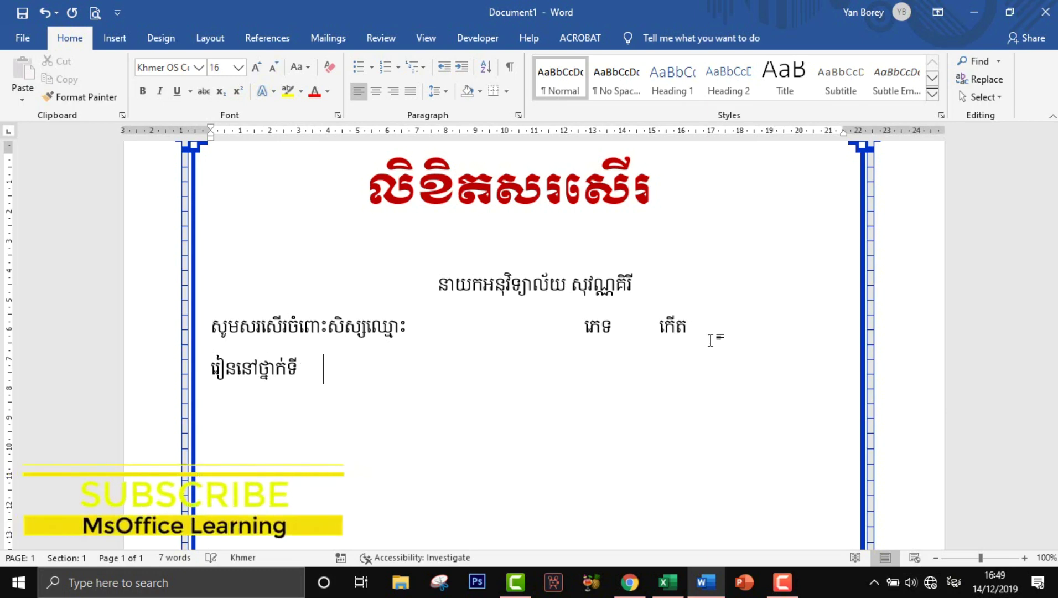
pyautogui.write('នៃអន')
pyautogui.write('វិទ្យាល័យ សុវណ្ណគិរ')
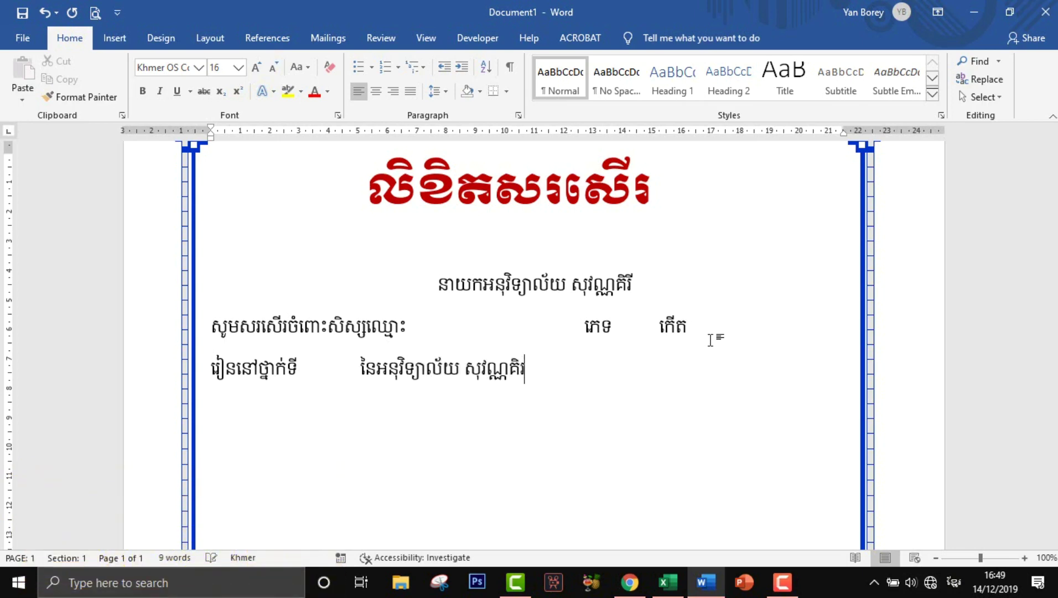
pyautogui.write('ដែលទទួលបាន')
pyautogui.write('ទ្ធផលល្អក្នុង')
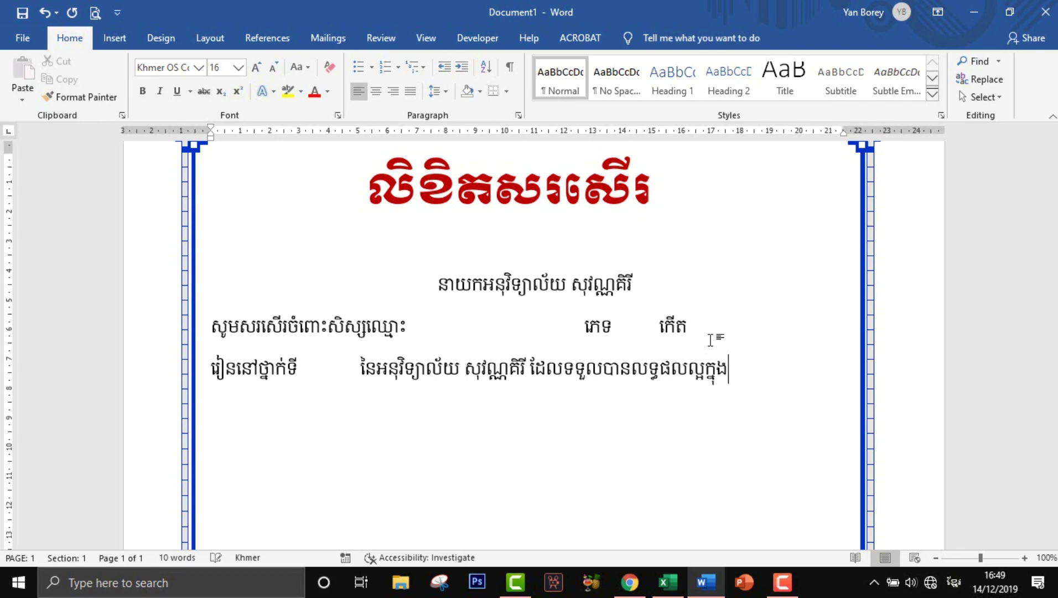
pyautogui.write('ករារសិកស្')
# - Finish the sentence with the rank label and school-year label, each followed by a tab gap
pyautogui.press('BackSpace')
pyautogui.press('BackSpace')
pyautogui.write('សា')
pyautogui.press('BackSpace')
pyautogui.press('BackSpace')
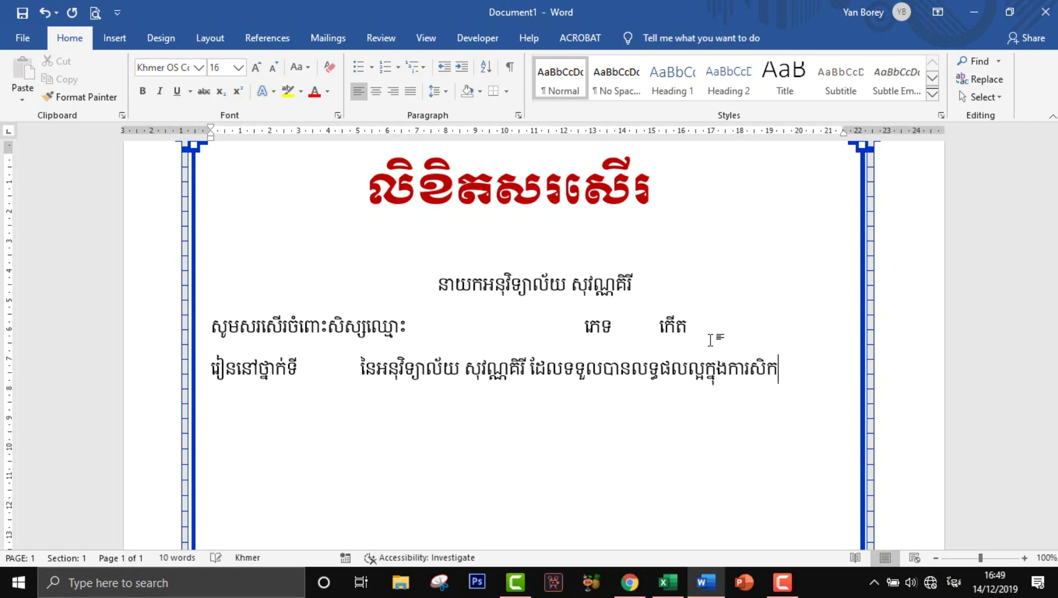
pyautogui.write('្សា និង បាន')
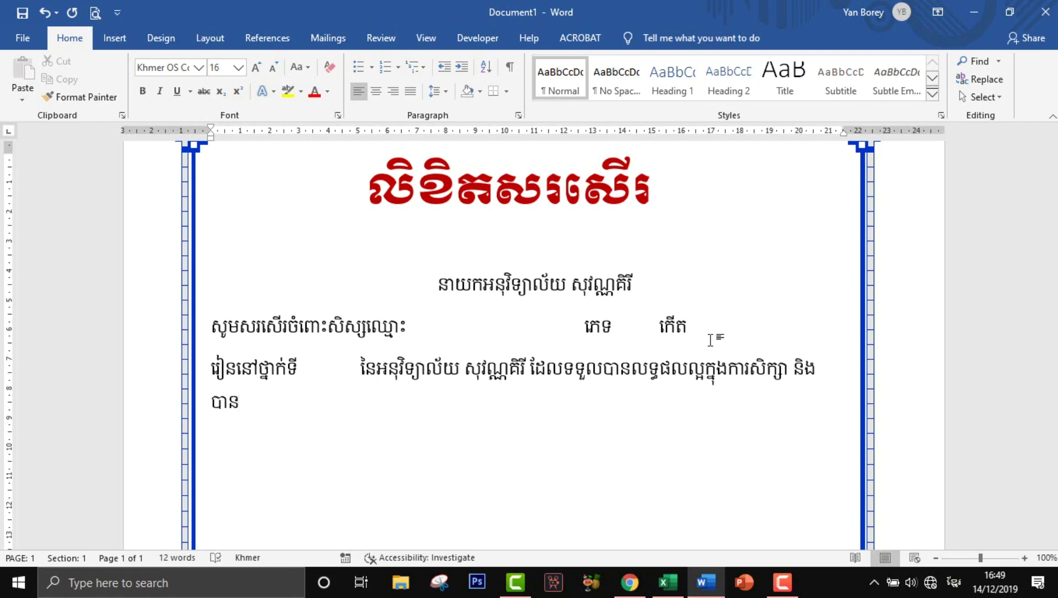
pyautogui.write(' ចំណាត់ថ')
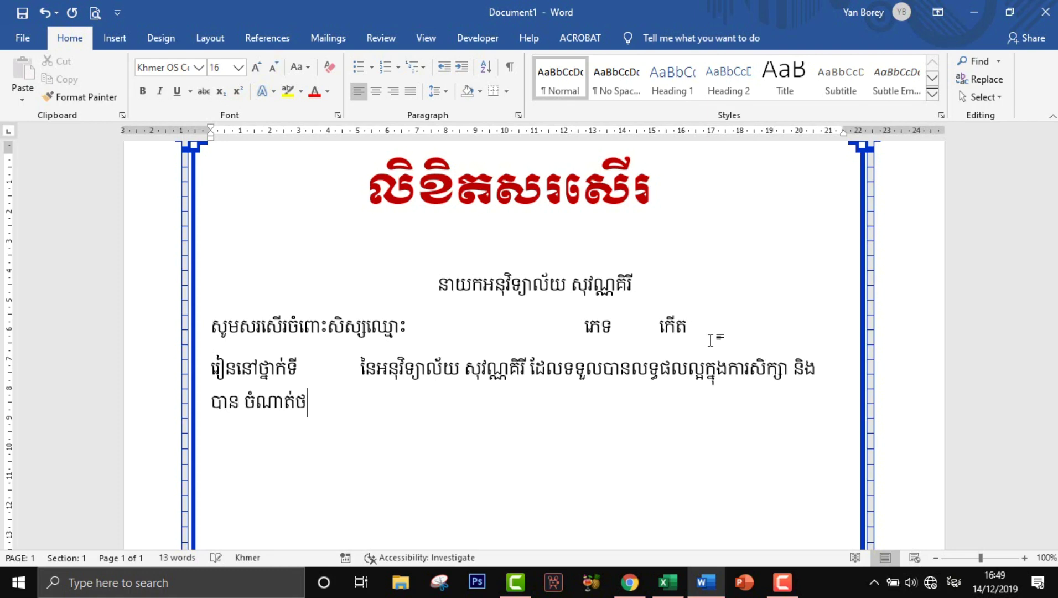
pyautogui.write('្ានក់')
pyautogui.press('BackSpace')
pyautogui.press('BackSpace')
pyautogui.press('BackSpace')
pyautogui.write('្នាក់លេខ')
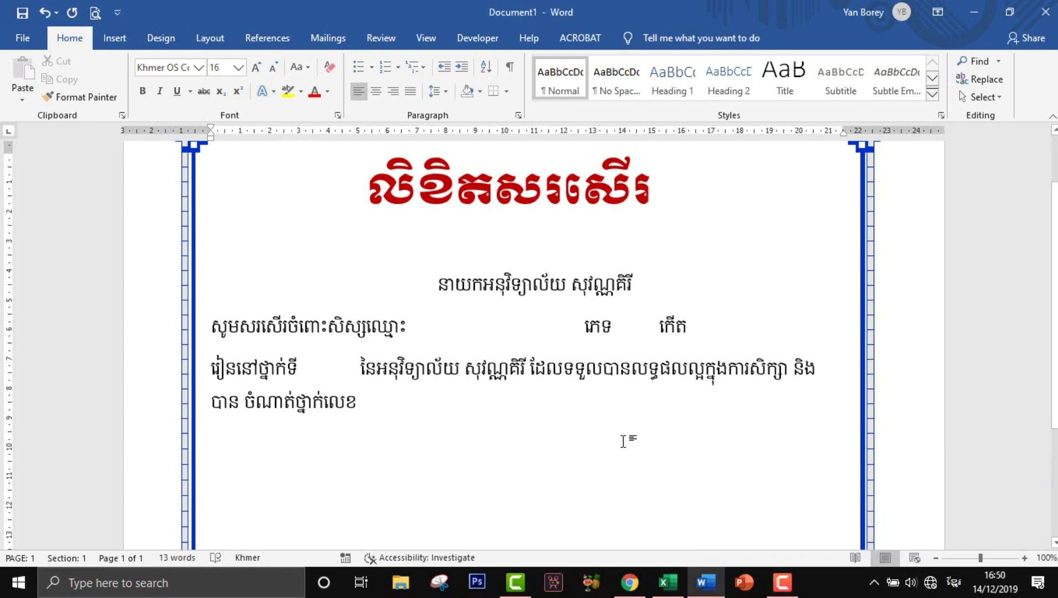
pyautogui.press('Tab')
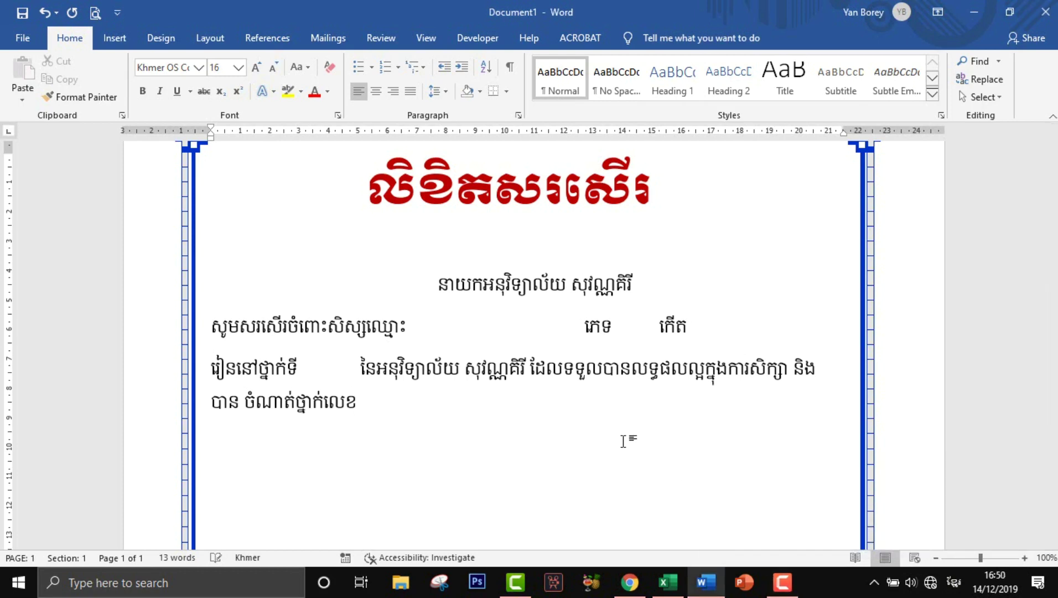
pyautogui.write('ឆ្នាំ')
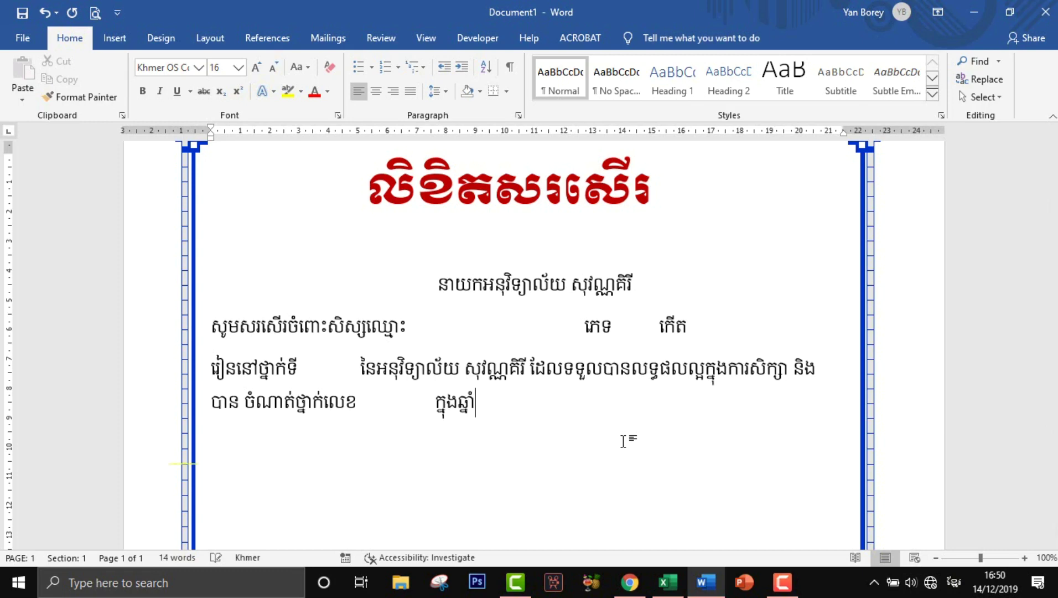
pyautogui.write('សិក្សា')
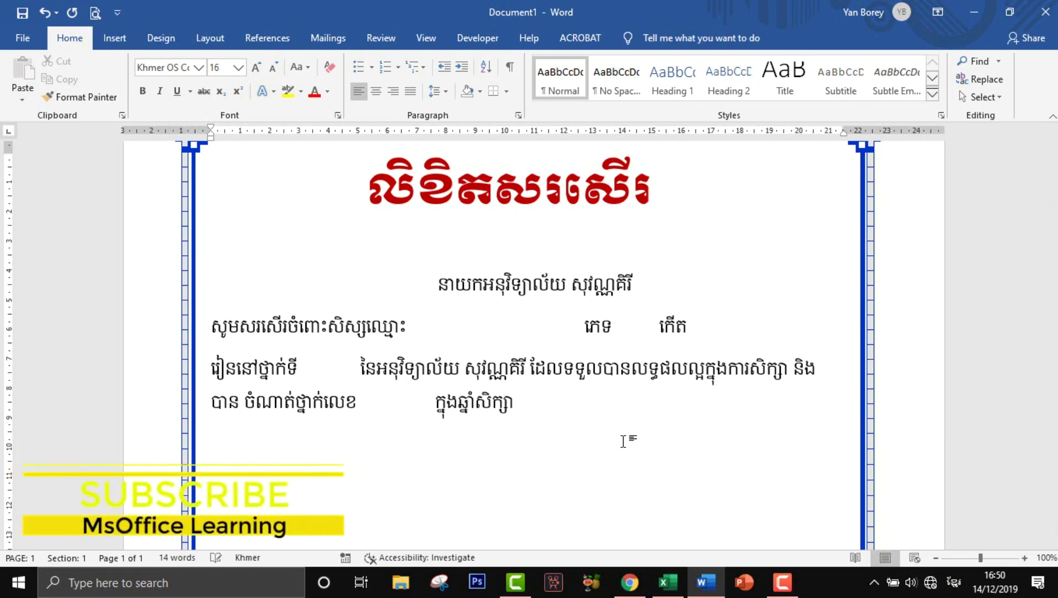
pyautogui.press('Tab')
pyautogui.press('Tab')
# - Add a centred signature line reading នាយកសាលា below the body text
pyautogui.click(377, 92)
pyautogui.write('នាយក')
pyautogui.write('លា')
pyautogui.moveTo(639, 289); pyautogui.dragTo(438, 289)
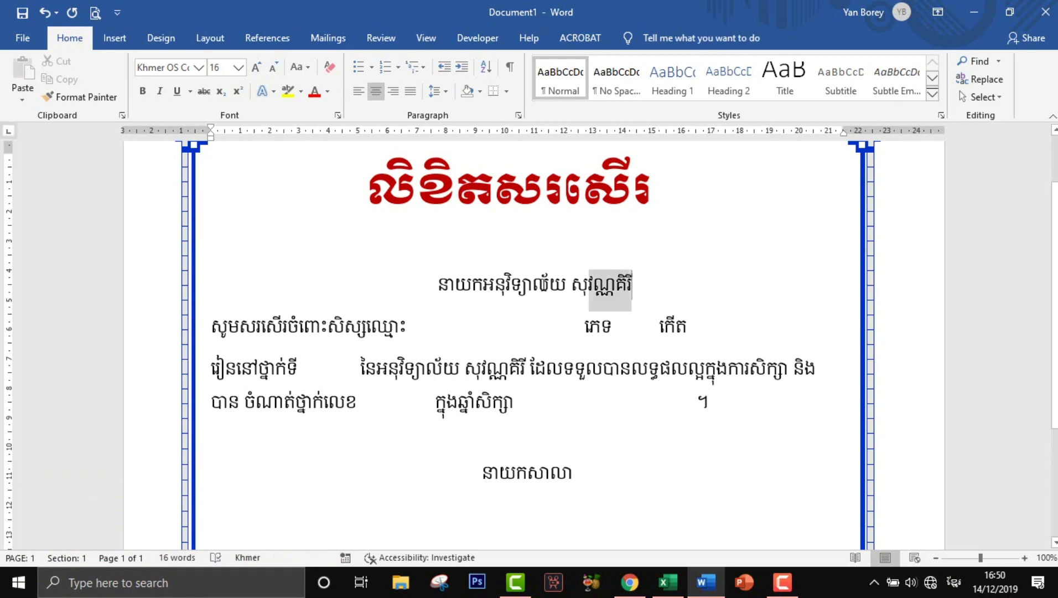
# - Make the school-name subtitle and signature line blue Khmer OS Muol text
pyautogui.keyDown('ctrl'); pyautogui.doubleClick(527, 473); pyautogui.keyUp('ctrl')
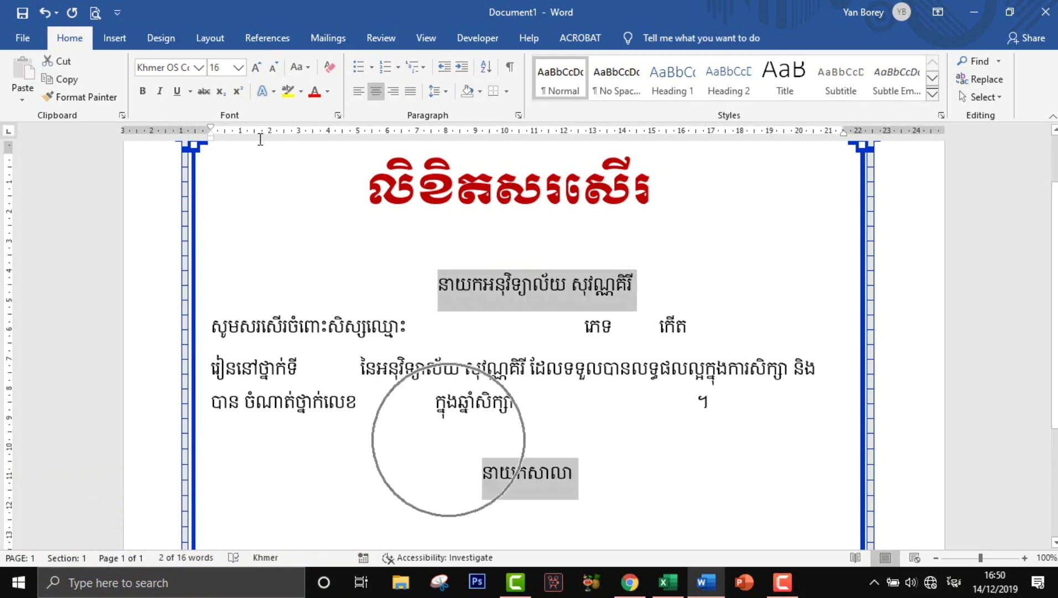
pyautogui.click(200, 68)
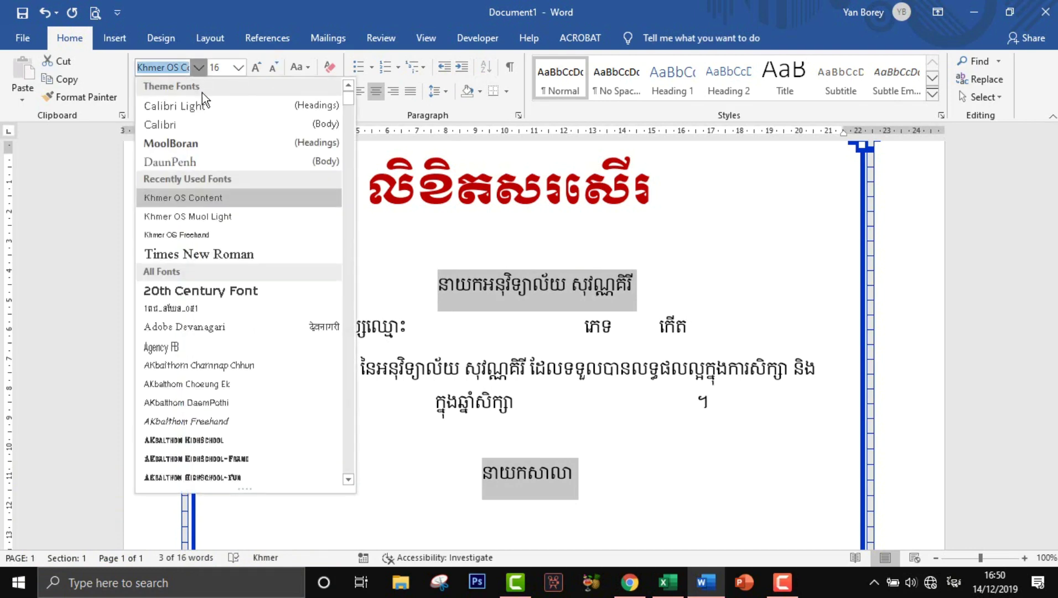
pyautogui.click(240, 210)
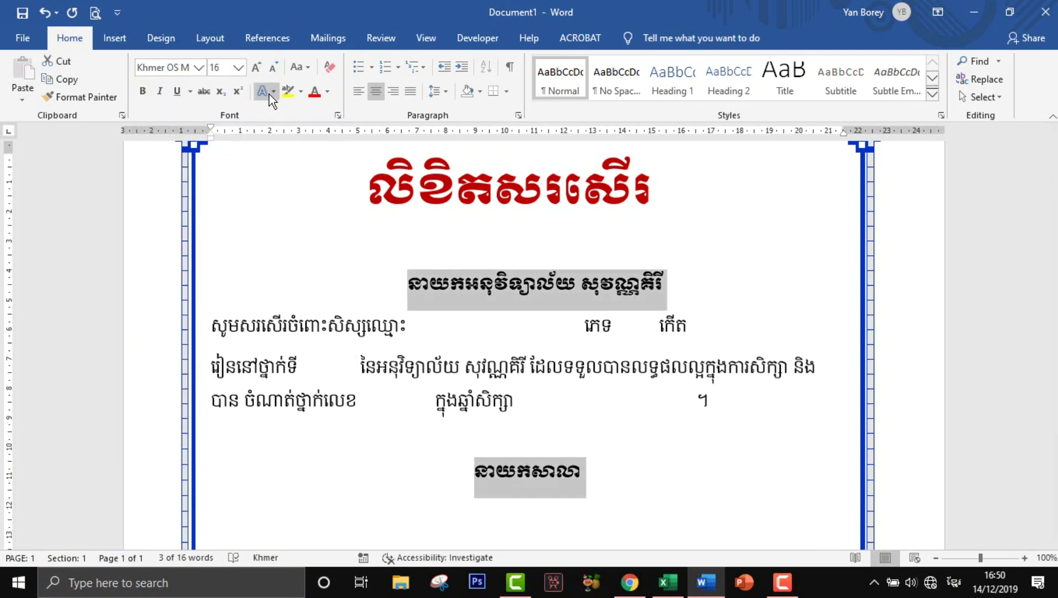
pyautogui.click(328, 92)
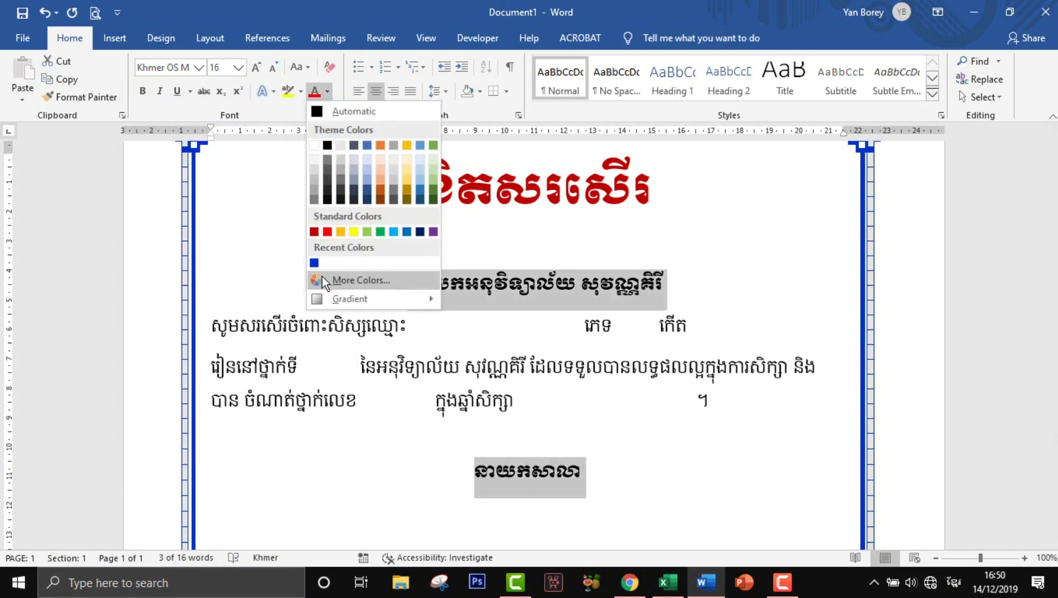
pyautogui.click(314, 262)
pyautogui.click(621, 469)
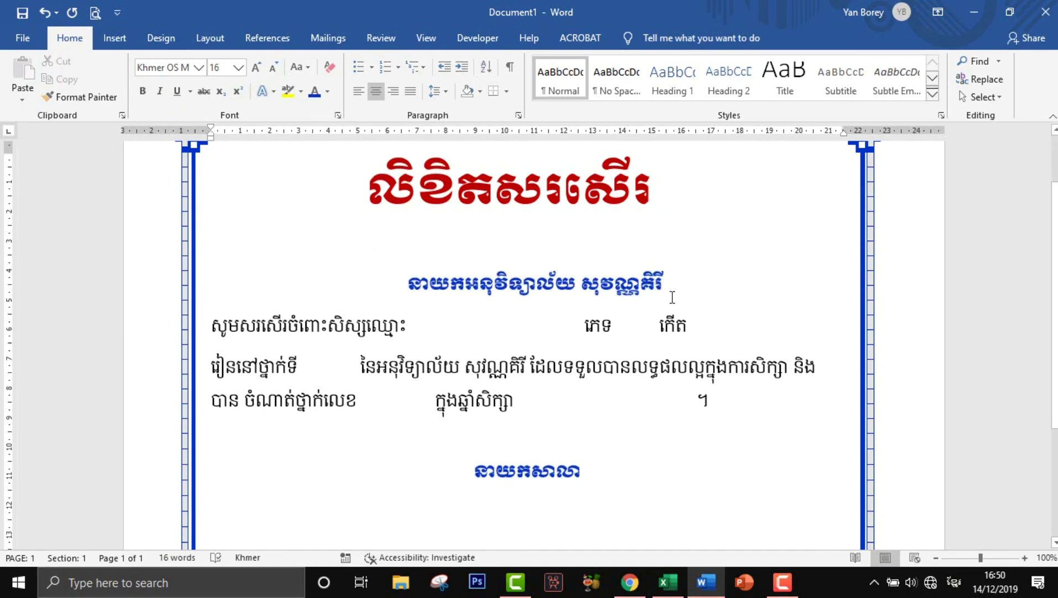
# - Enlarge the school-name subtitle to 20 pt
pyautogui.moveTo(668, 302); pyautogui.dragTo(378, 259)
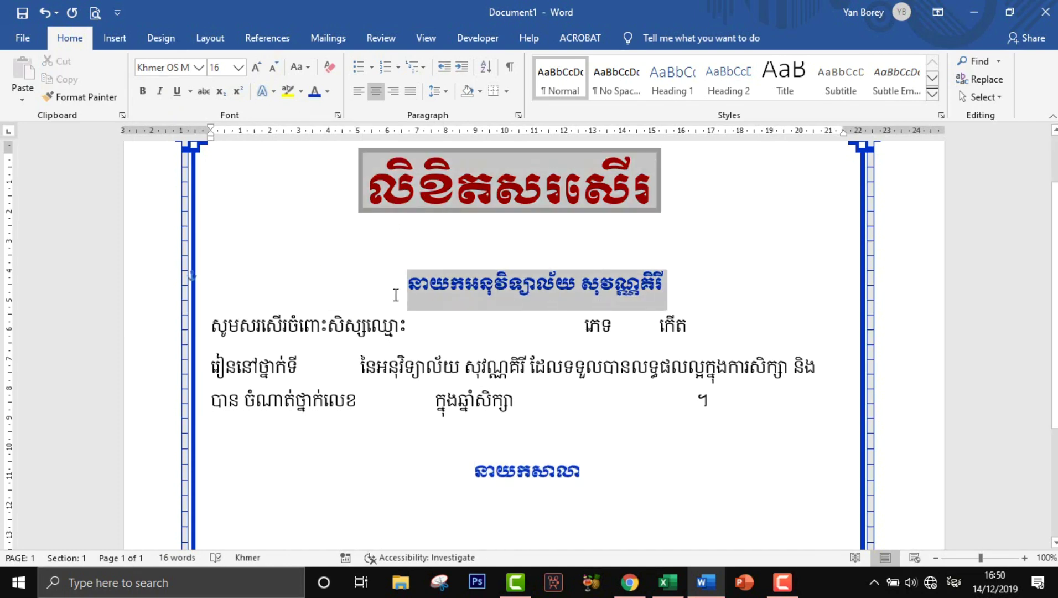
pyautogui.moveTo(392, 292); pyautogui.dragTo(407, 296)
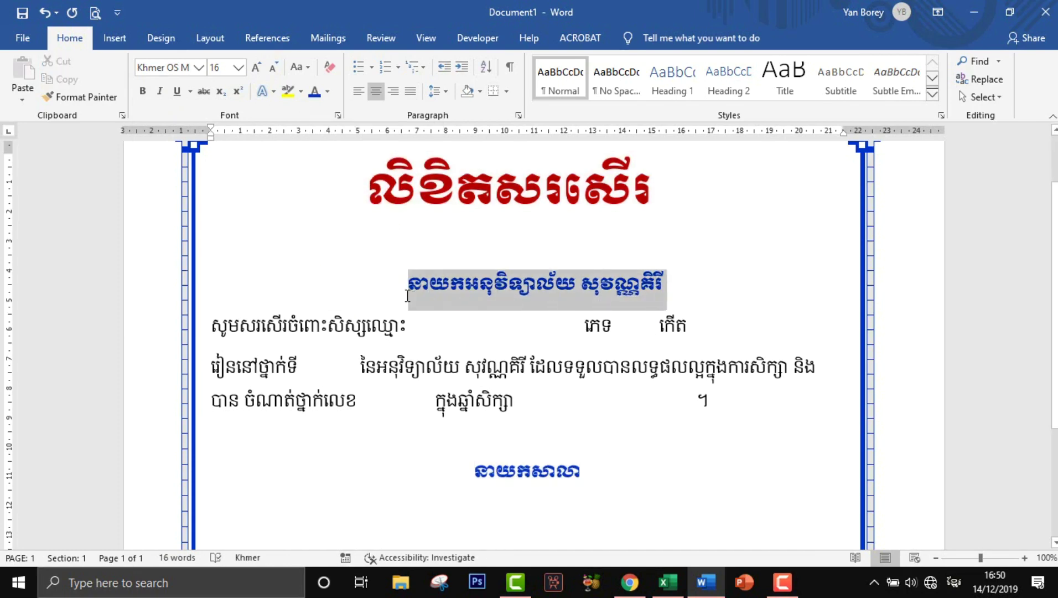
pyautogui.click(259, 66)
pyautogui.click(259, 67)
# - Remove the blank line below the certificate title
pyautogui.click(642, 240)
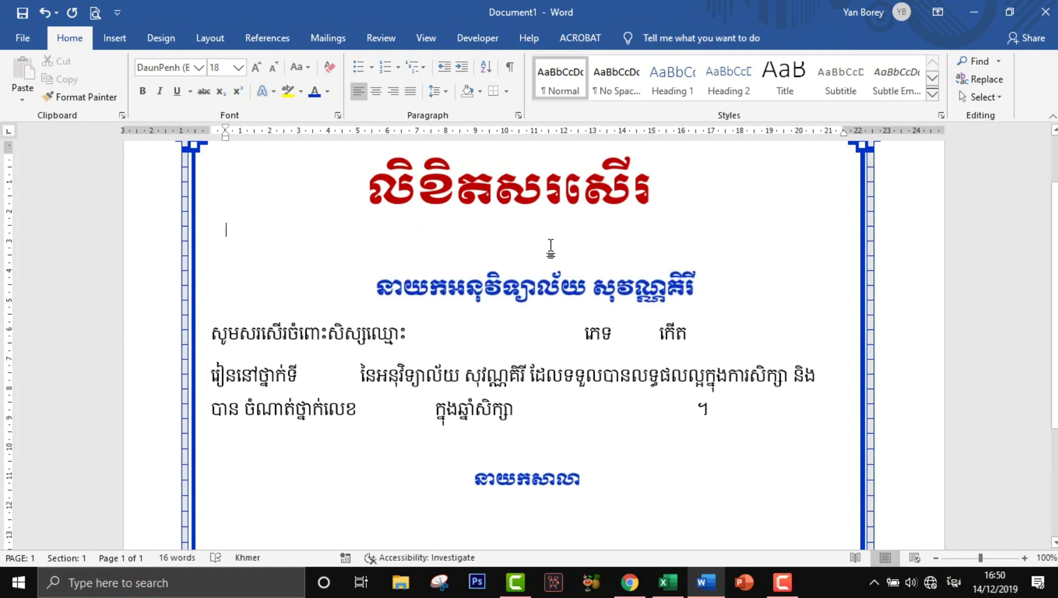
pyautogui.scroll(-1, 553, 246)
pyautogui.scroll(-1, 659, 271)
pyautogui.scroll(-2, 663, 276)
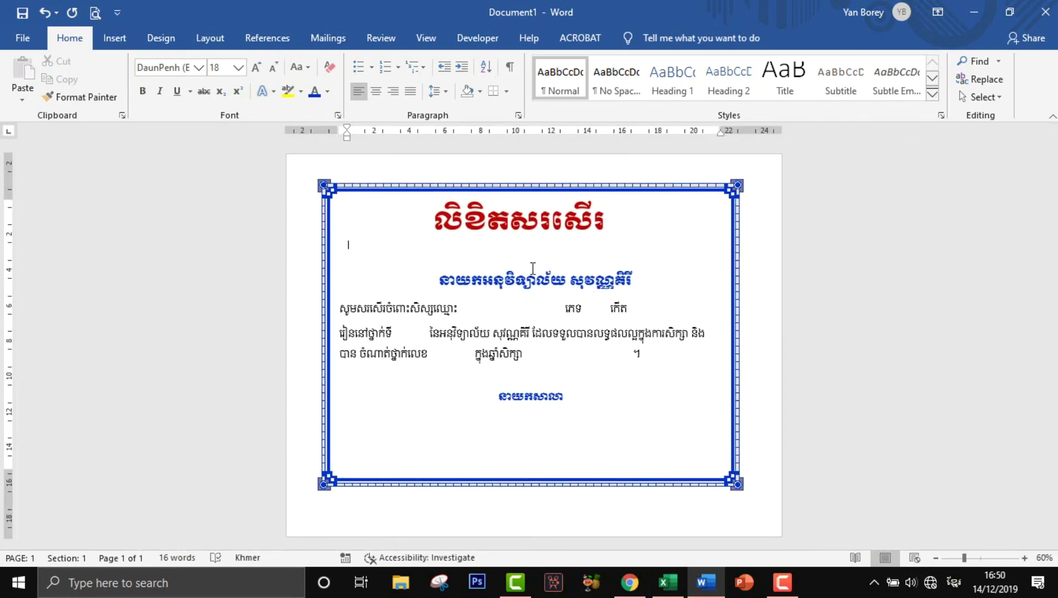
pyautogui.hotkey('ctrl', 'space')
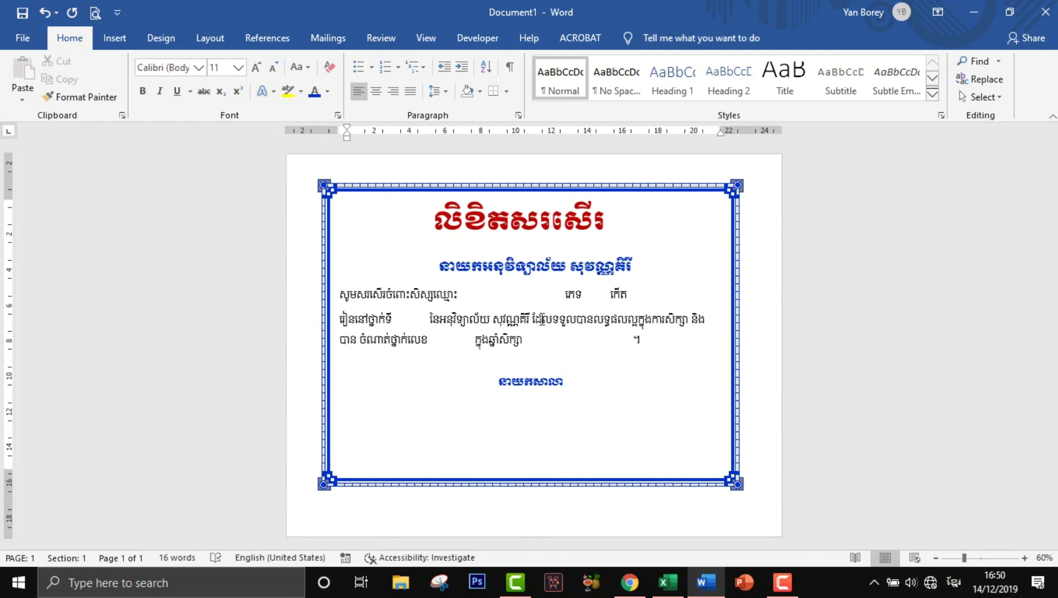
# - Apply 1.5 line spacing to the three body text lines
pyautogui.moveTo(410, 294); pyautogui.dragTo(401, 340)
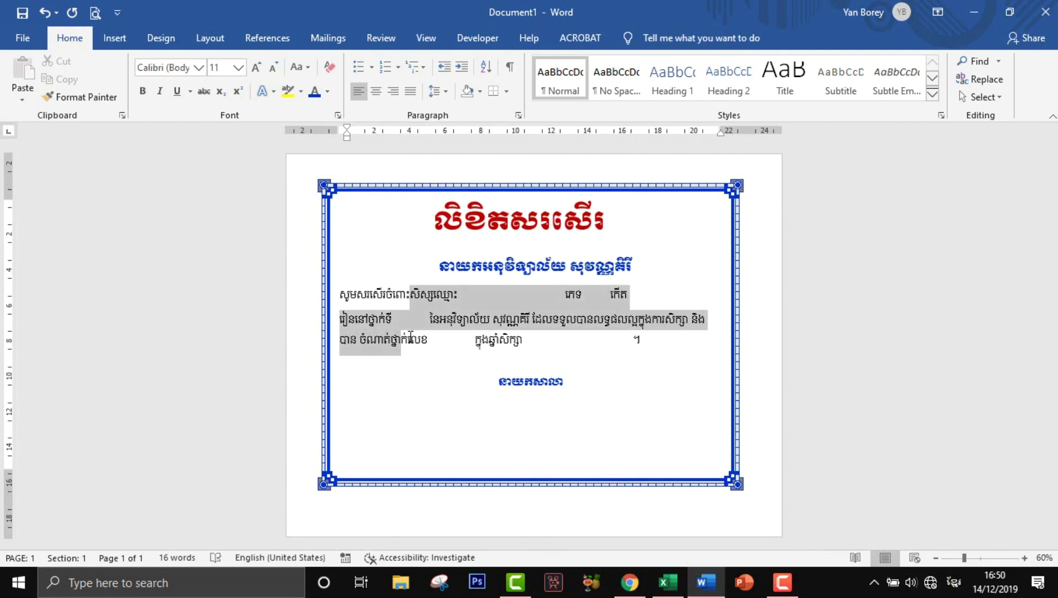
pyautogui.click(447, 92)
pyautogui.click(456, 157)
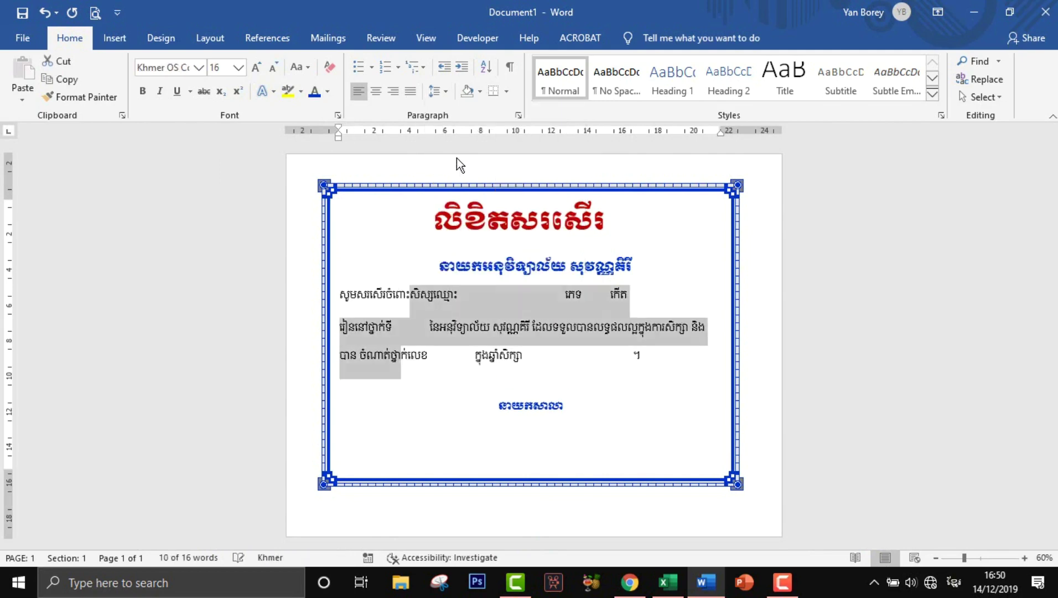
pyautogui.click(620, 397)
pyautogui.keyDown('ctrl'); pyautogui.scroll(3, 620, 398); pyautogui.keyUp('ctrl')
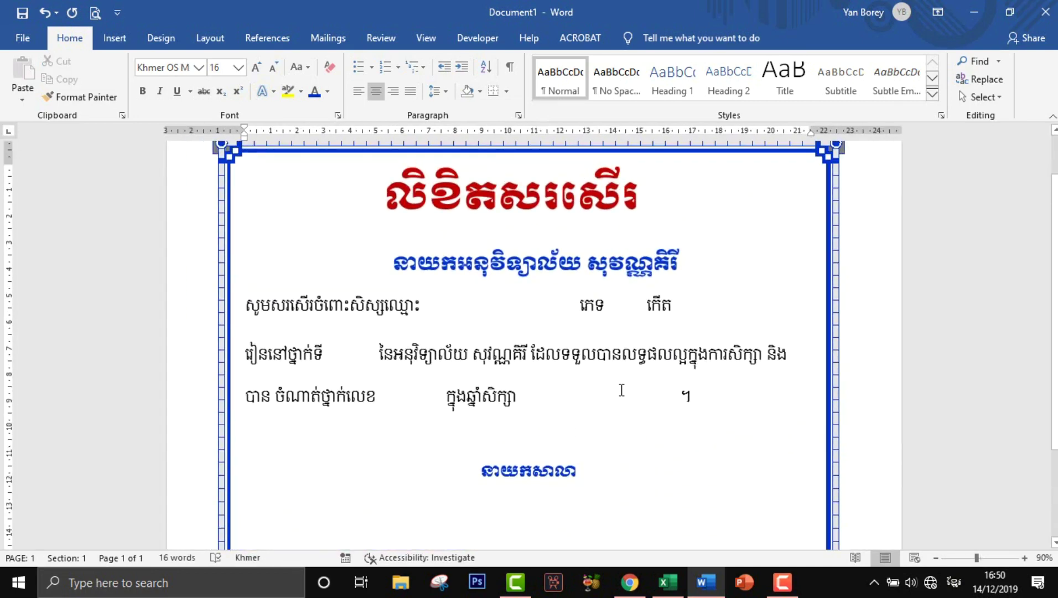
pyautogui.keyDown('ctrl'); pyautogui.scroll(-1, 622, 390); pyautogui.keyUp('ctrl')
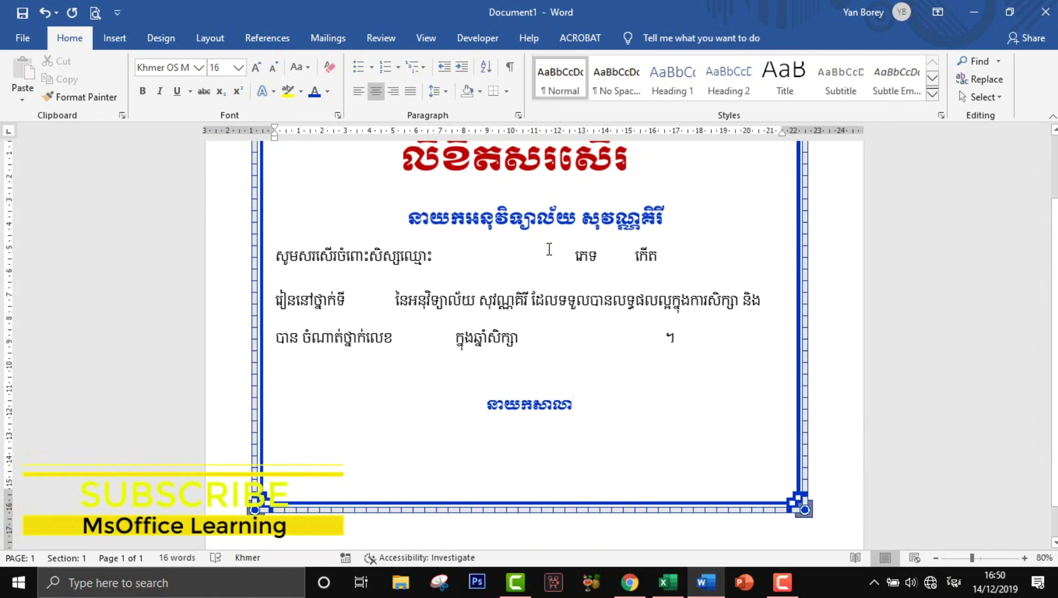
pyautogui.click(119, 39)
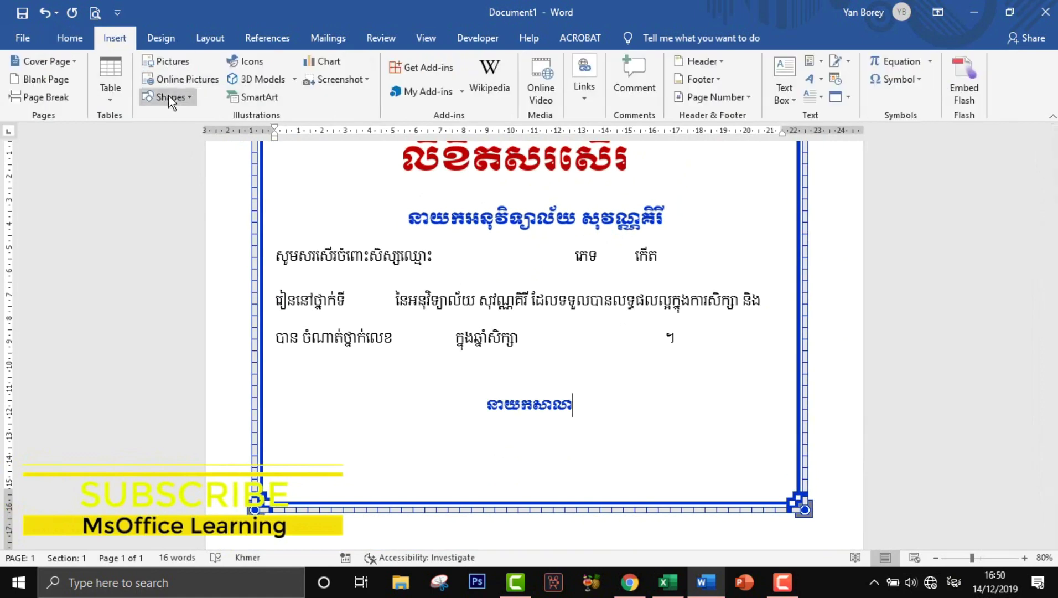
# - Insert the ministry emblem picture from D:\ALL FILE\Logo
pyautogui.click(166, 62)
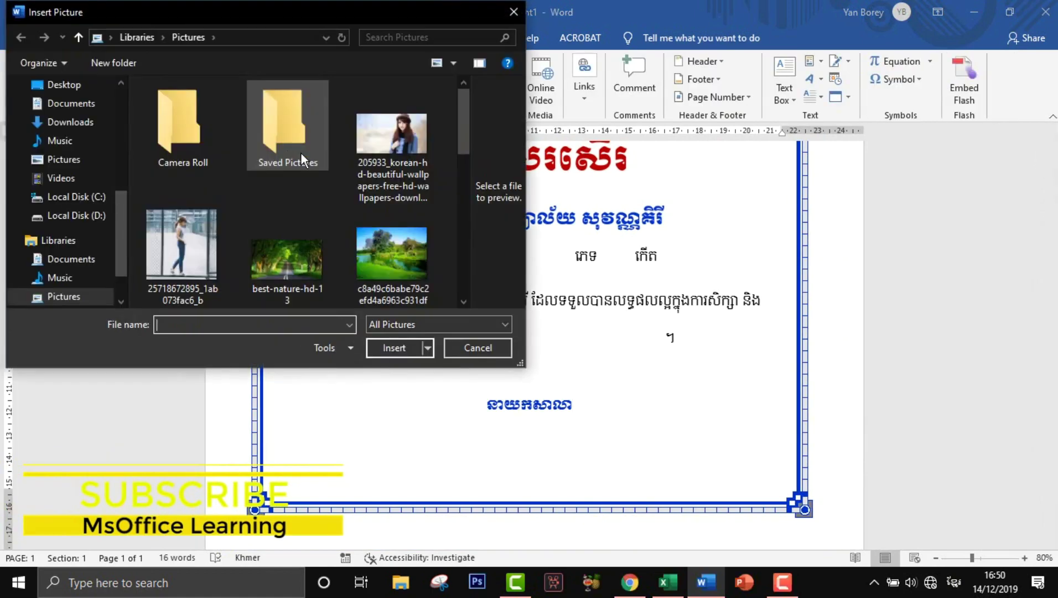
pyautogui.scroll(-2, 301, 152)
pyautogui.click(76, 215)
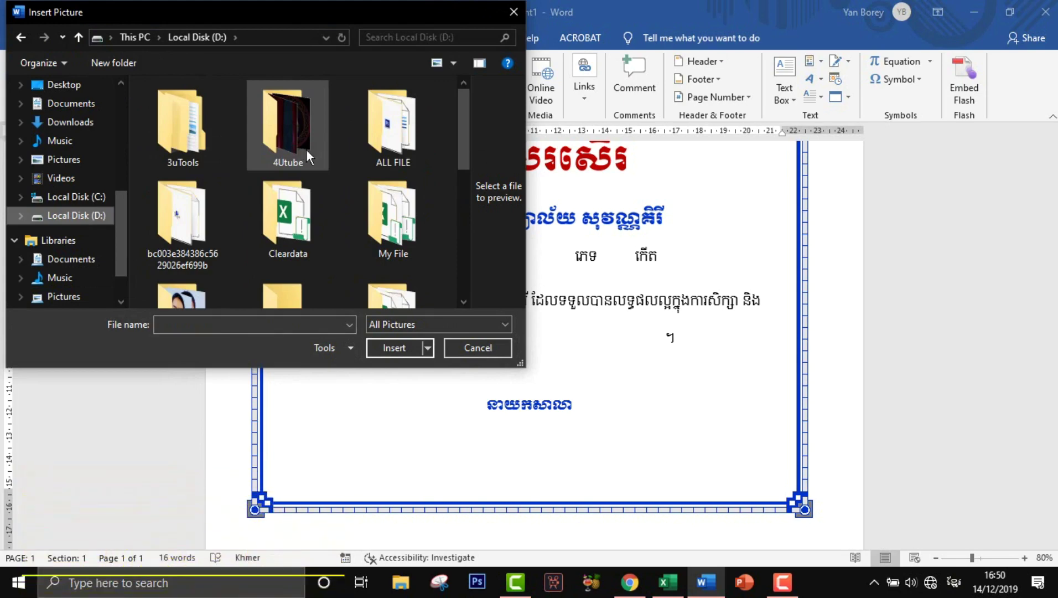
pyautogui.doubleClick(395, 161)
pyautogui.doubleClick(412, 120)
pyautogui.scroll(-3, 228, 226)
pyautogui.click(174, 244)
pyautogui.doubleClick(174, 244)
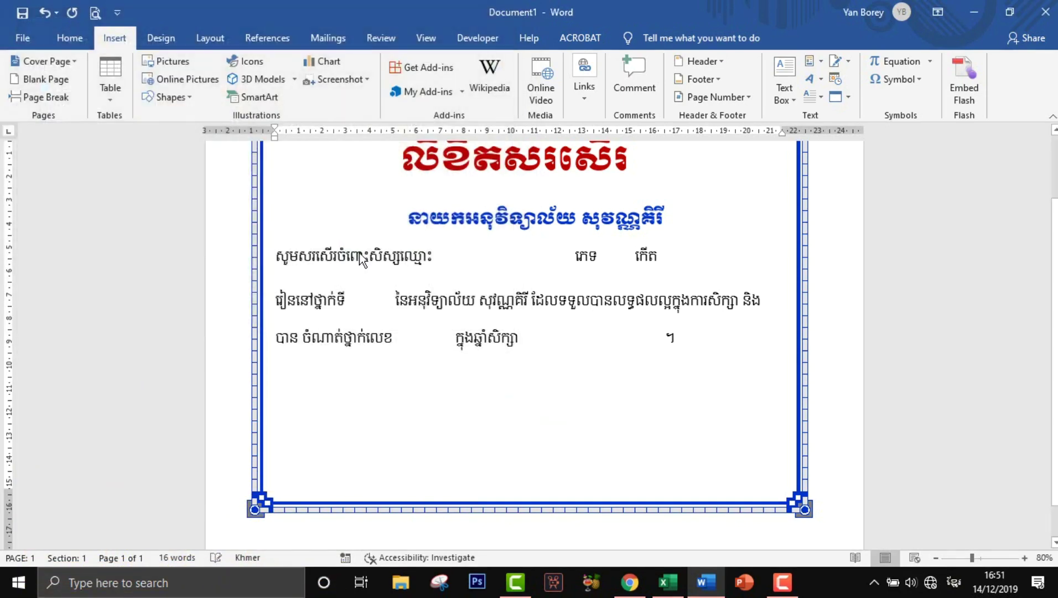
# - Set the emblem to In Front of Text and drag it inside the border on page 1
pyautogui.scroll(2, 498, 288)
pyautogui.scroll(1, 512, 274)
pyautogui.scroll(3, 512, 273)
pyautogui.scroll(-1, 619, 355)
pyautogui.scroll(-3, 620, 355)
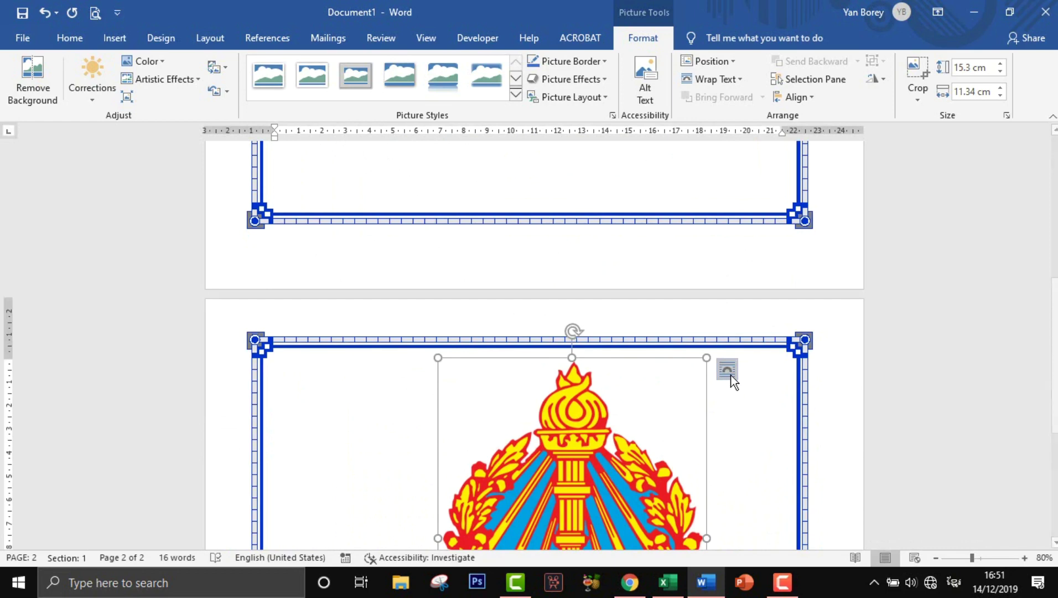
pyautogui.click(728, 370)
pyautogui.click(844, 463)
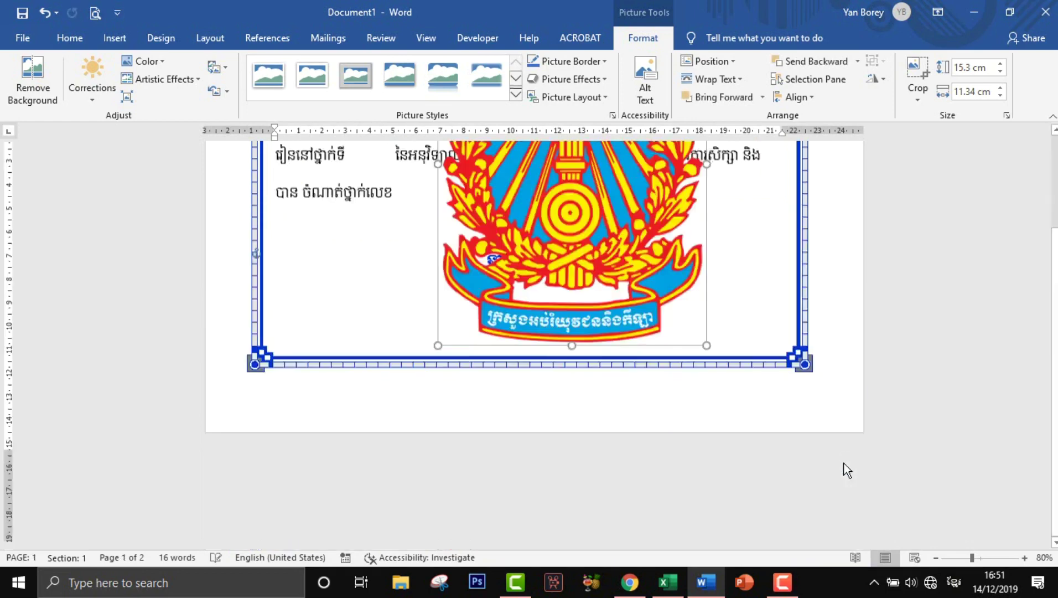
pyautogui.moveTo(616, 357)
pyautogui.mouseDown()
pyautogui.moveTo(518, 356)
pyautogui.moveTo(570, 381)
pyautogui.moveTo(535, 361)
pyautogui.moveTo(556, 361)
pyautogui.moveTo(476, 351)
pyautogui.mouseUp()
pyautogui.scroll(-2, 570, 381)
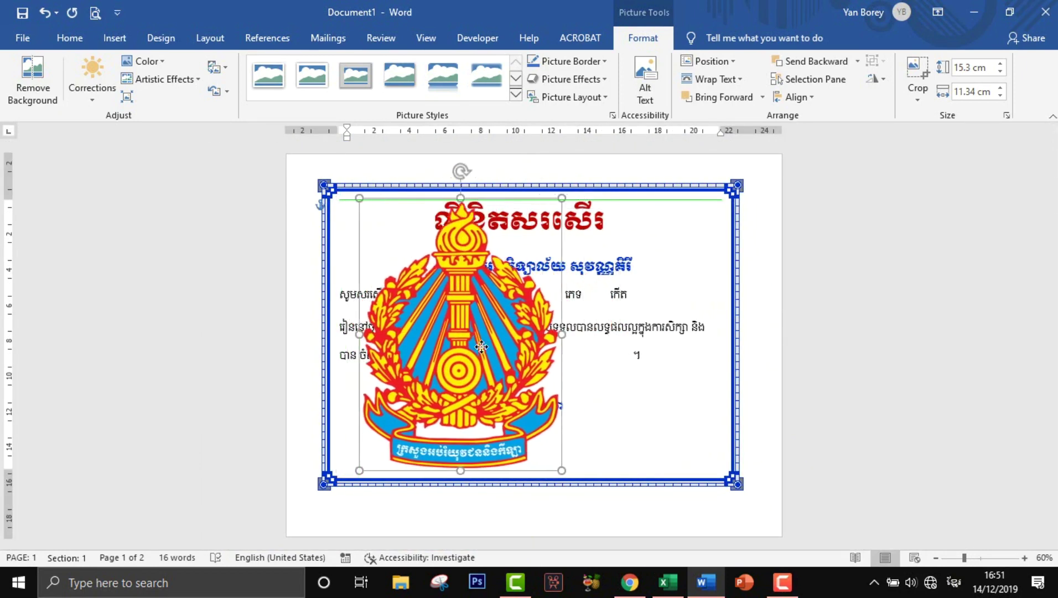
pyautogui.click(581, 209)
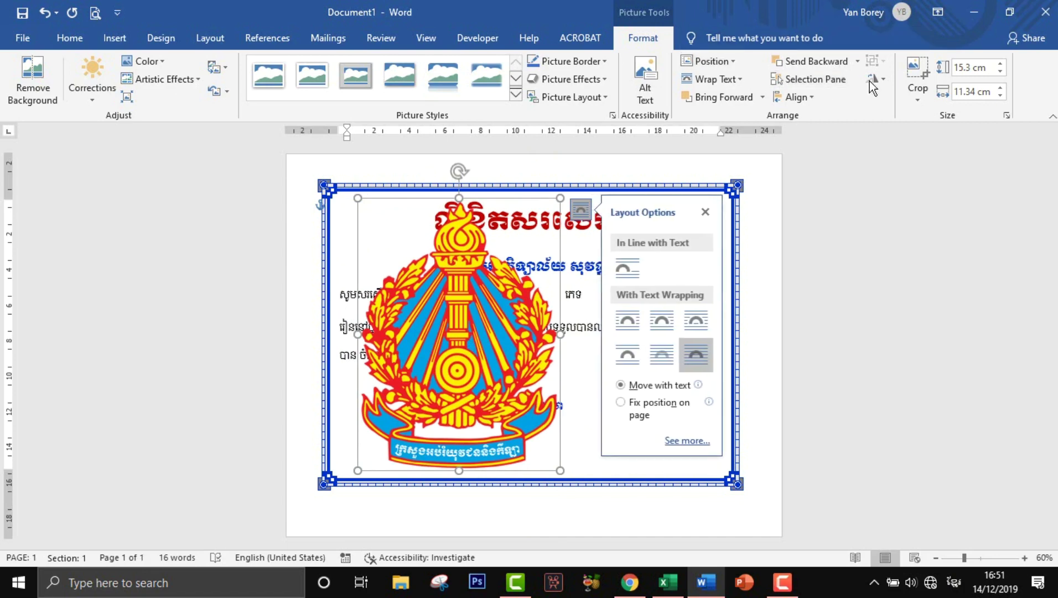
# - Centre the emblem horizontally, put it behind the text, and fade it to a pale watermark
pyautogui.click(795, 99)
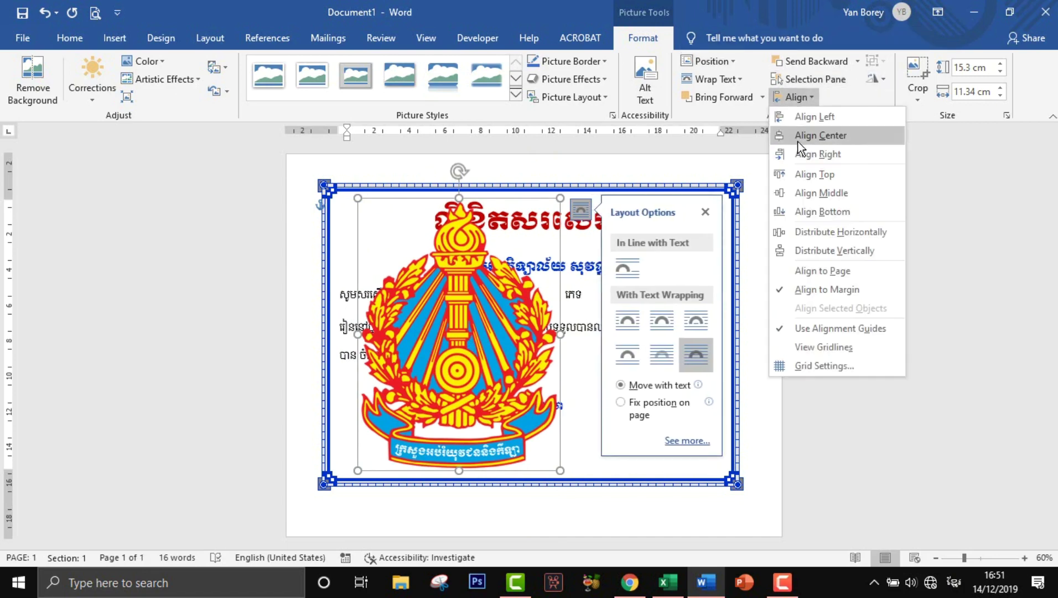
pyautogui.click(811, 137)
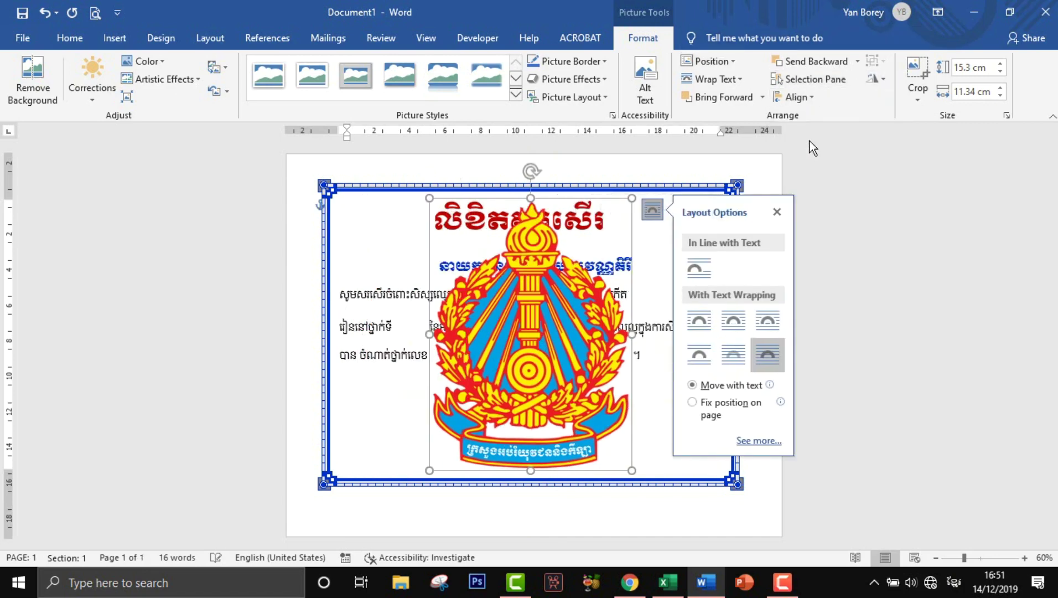
pyautogui.click(399, 239)
pyautogui.click(457, 222)
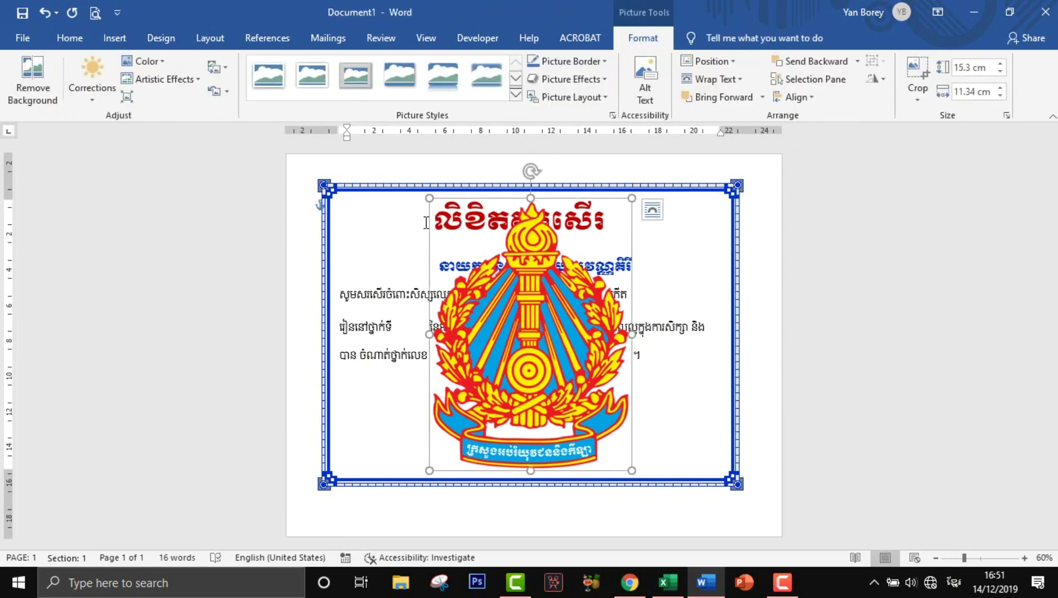
pyautogui.click(652, 211)
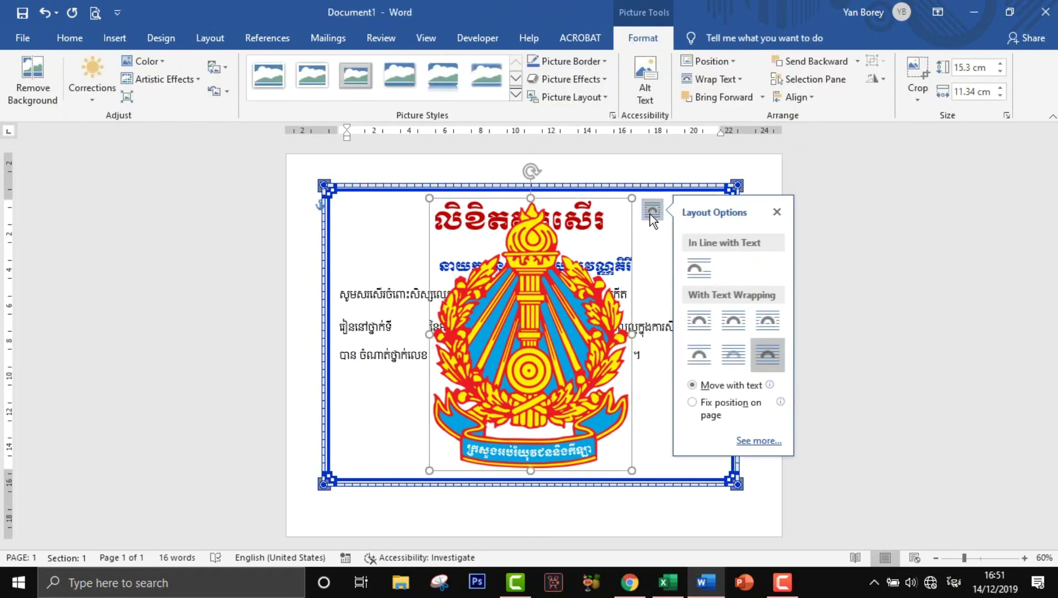
pyautogui.click(728, 355)
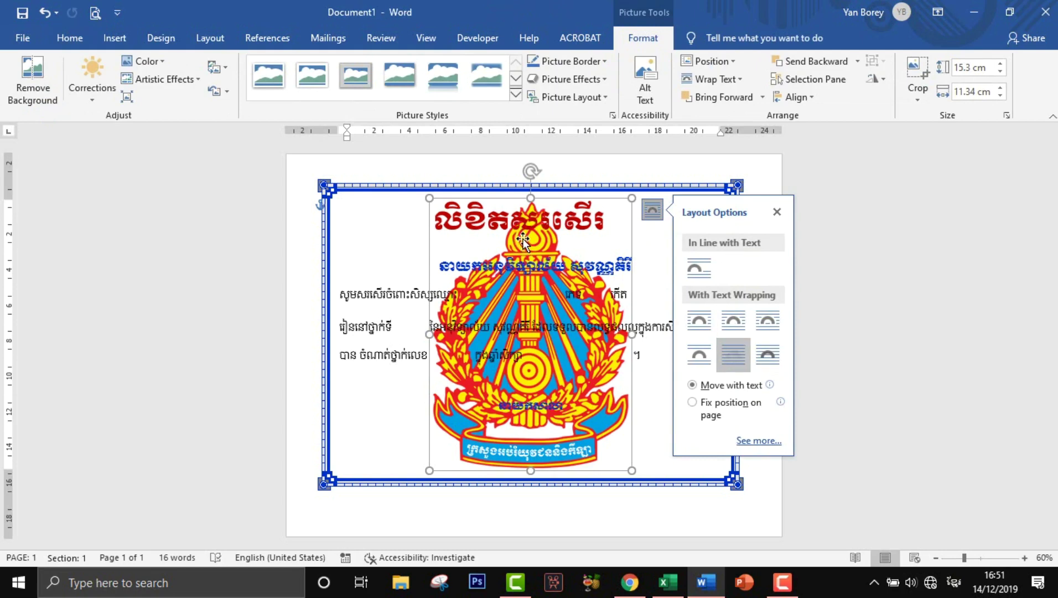
pyautogui.click(166, 63)
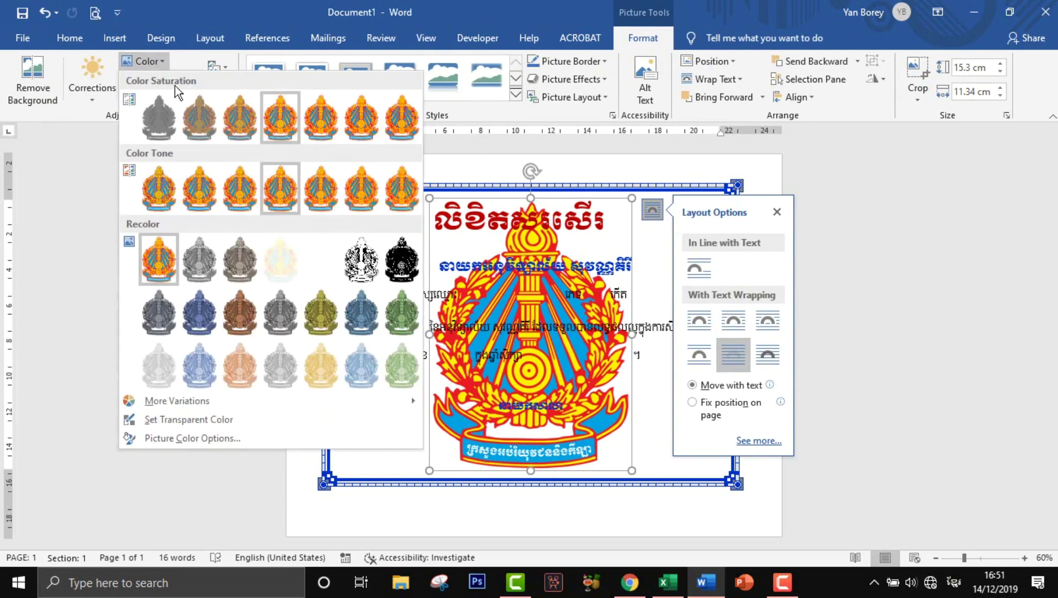
pyautogui.press('Escape')
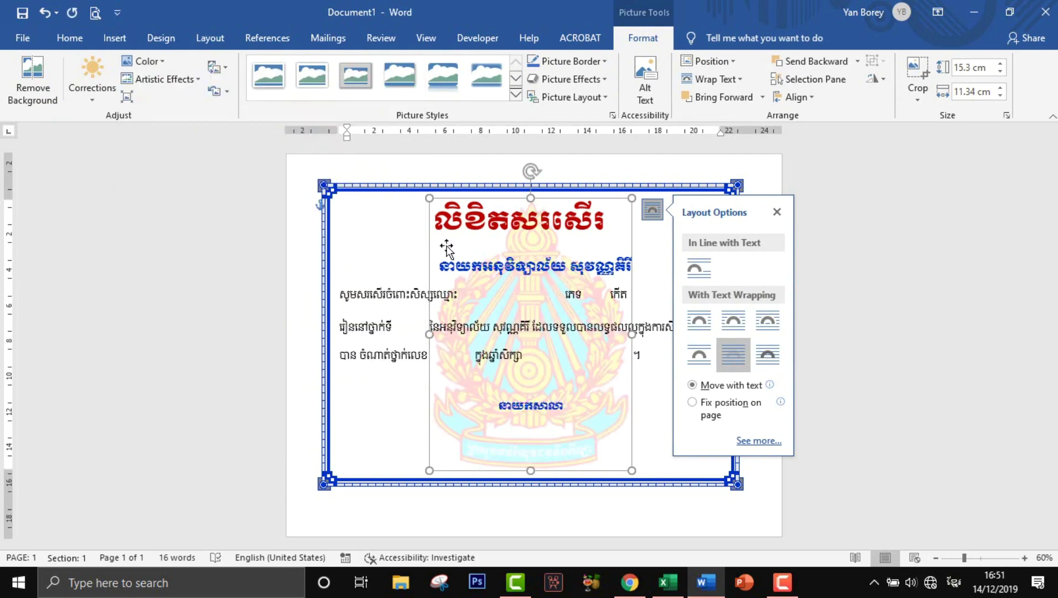
pyautogui.click(387, 236)
# - Centre the red title text box horizontally on the page
pyautogui.click(564, 234)
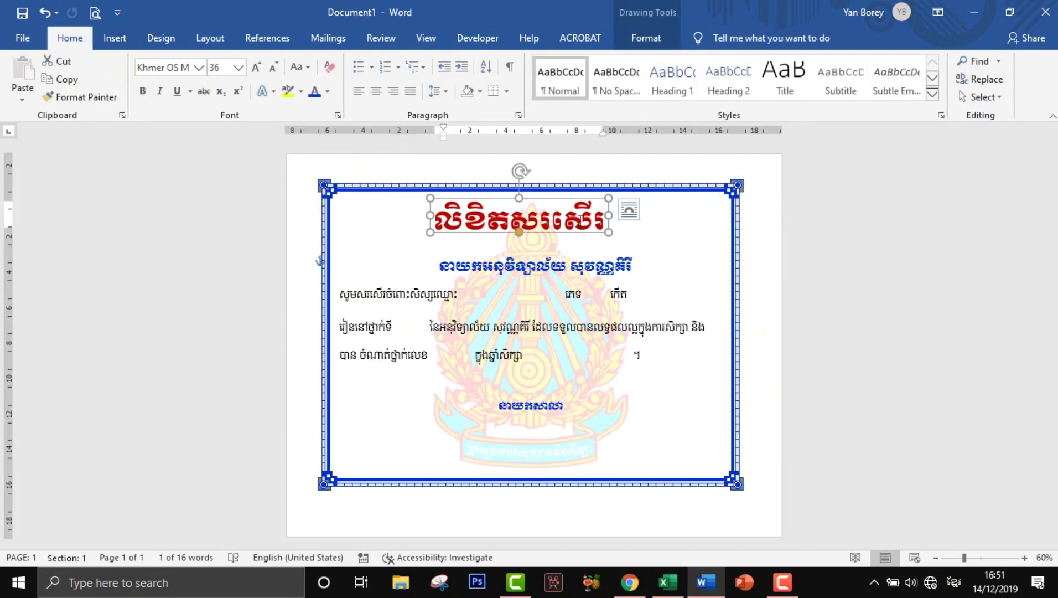
pyautogui.click(647, 38)
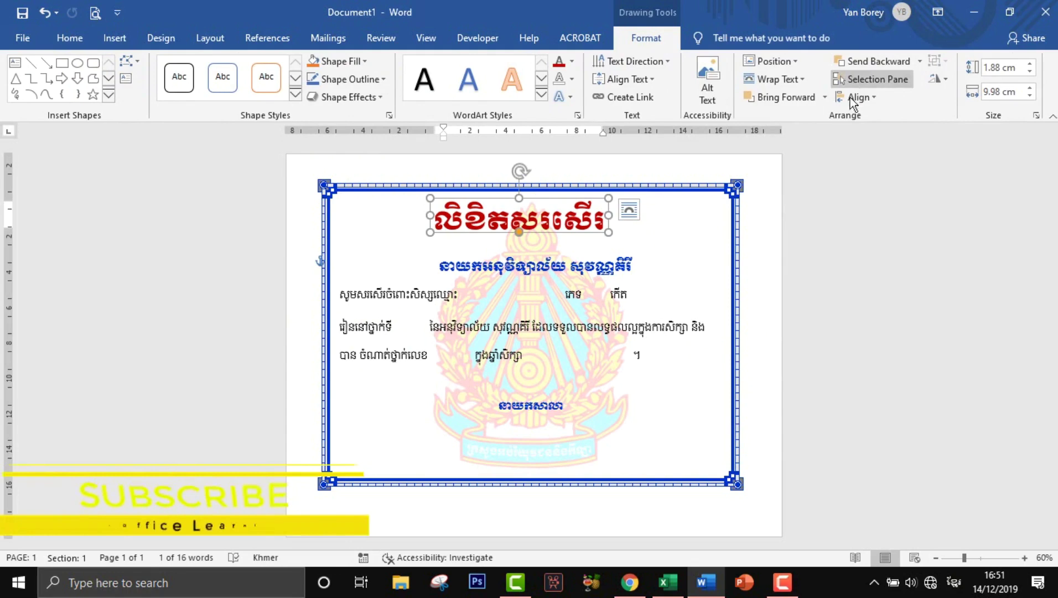
pyautogui.click(856, 97)
pyautogui.click(870, 136)
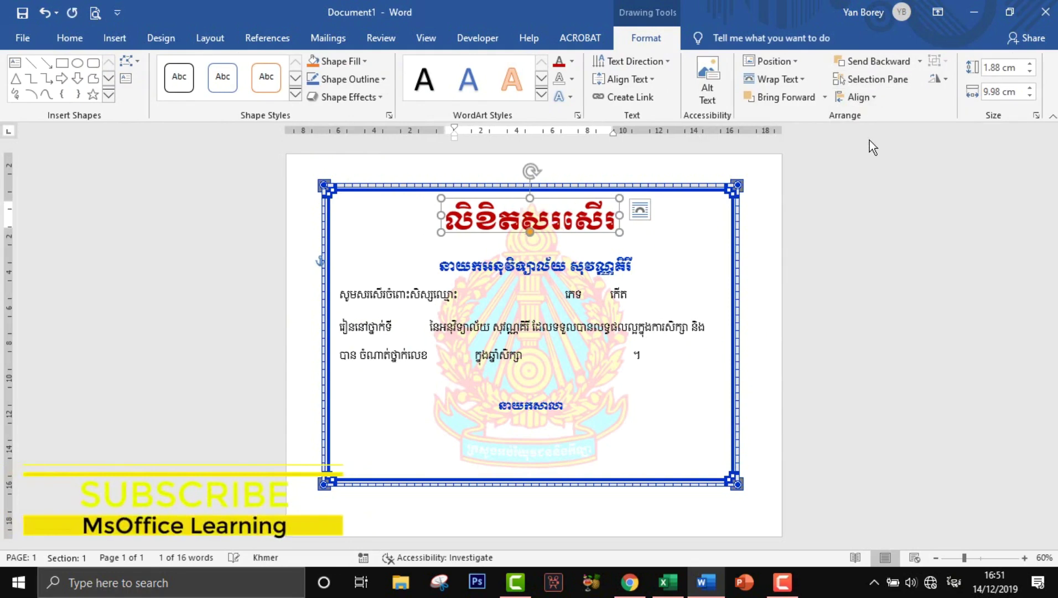
pyautogui.click(668, 292)
# - Enlarge the title lettering two font steps
pyautogui.click(574, 232)
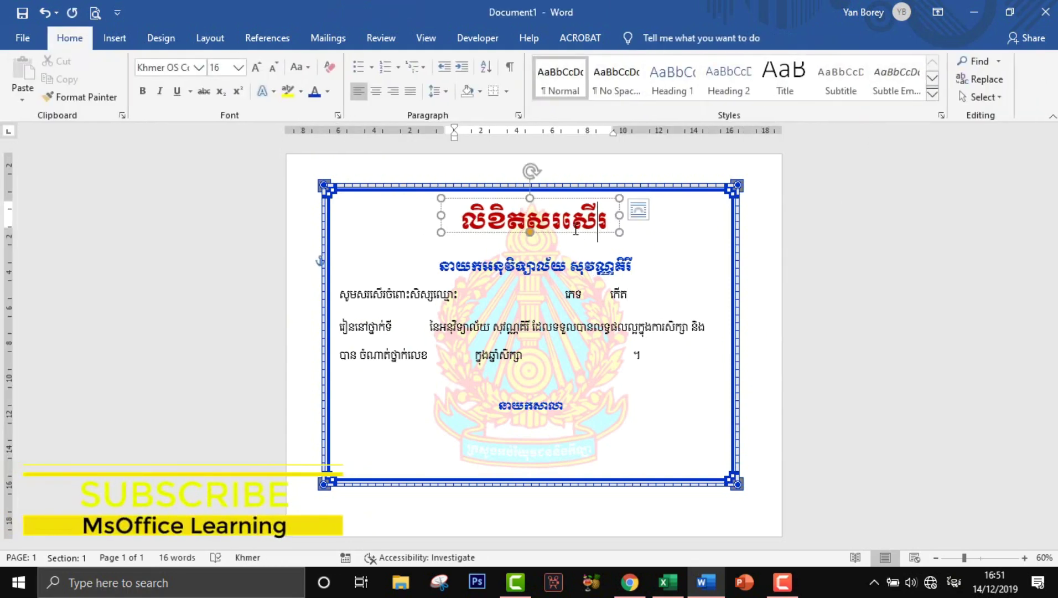
pyautogui.hotkey('ctrl', 'shift', '.')
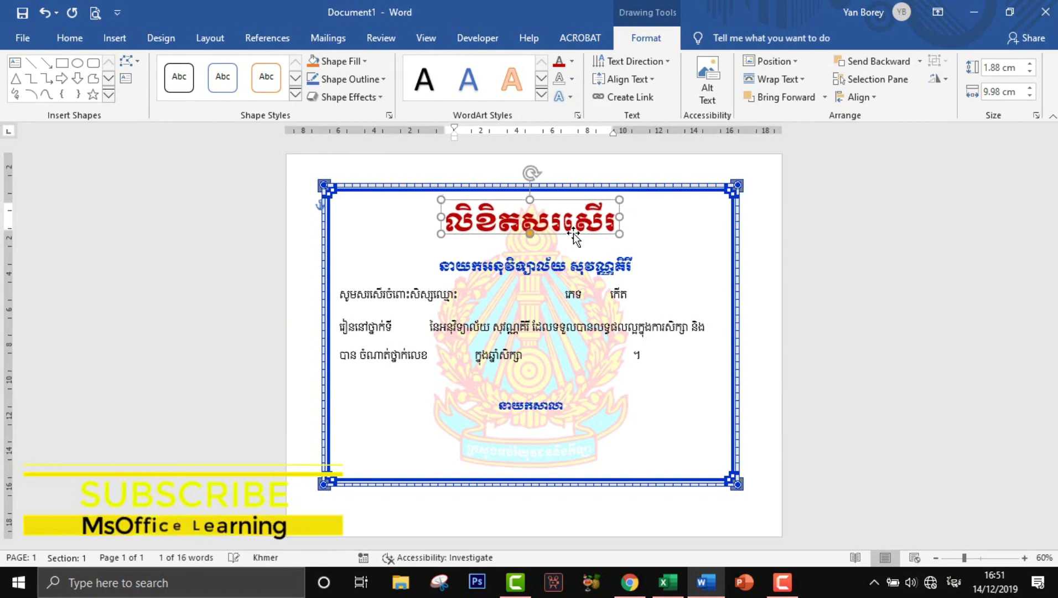
pyautogui.hotkey('ctrl', 'shift', '.')
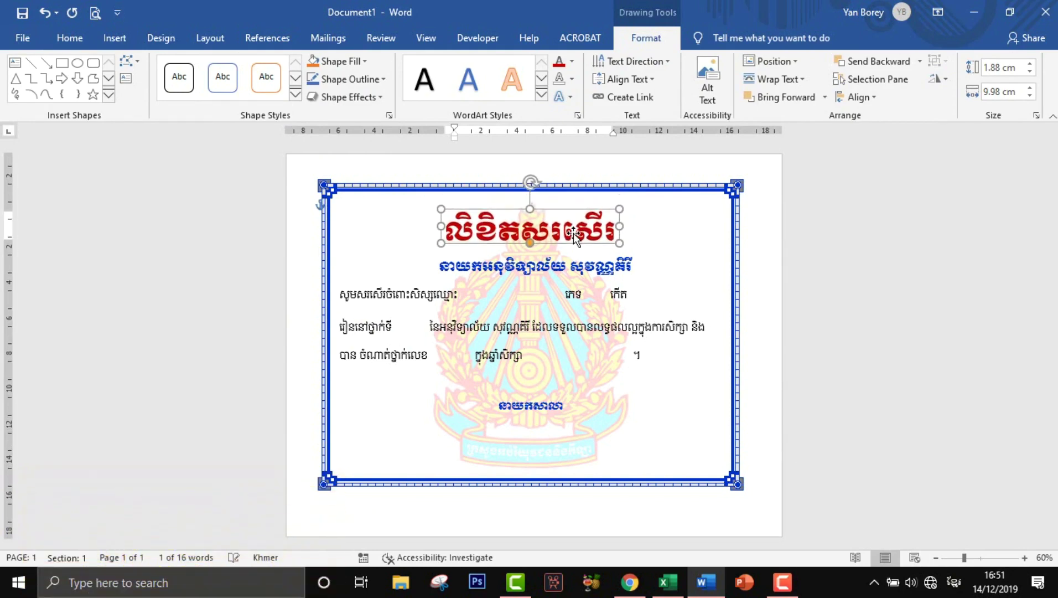
pyautogui.click(583, 351)
pyautogui.click(782, 582)
# - Adjust the zoom on the certificate and bring the Excel workbook Book2 to the front
pyautogui.click(995, 523)
pyautogui.scroll(3, 818, 427)
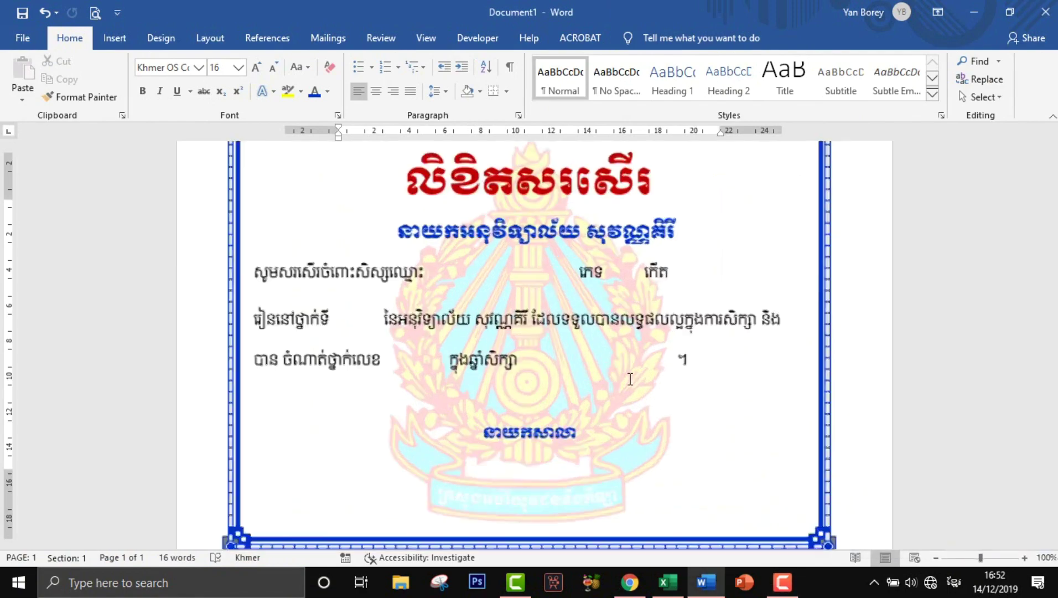
pyautogui.scroll(2, 626, 378)
pyautogui.scroll(-4, 630, 378)
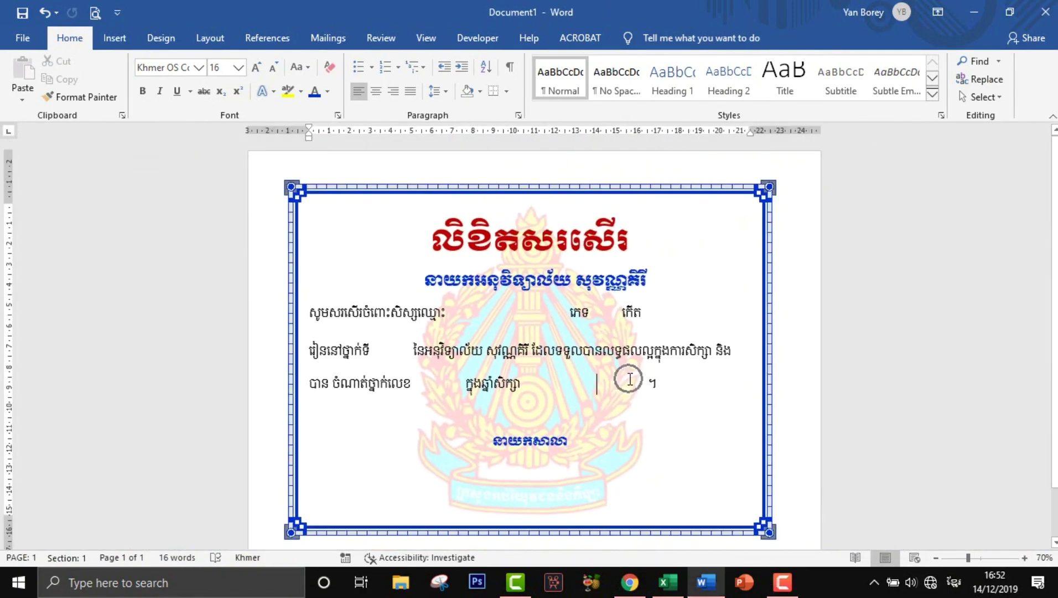
pyautogui.scroll(1, 613, 366)
pyautogui.scroll(1, 614, 365)
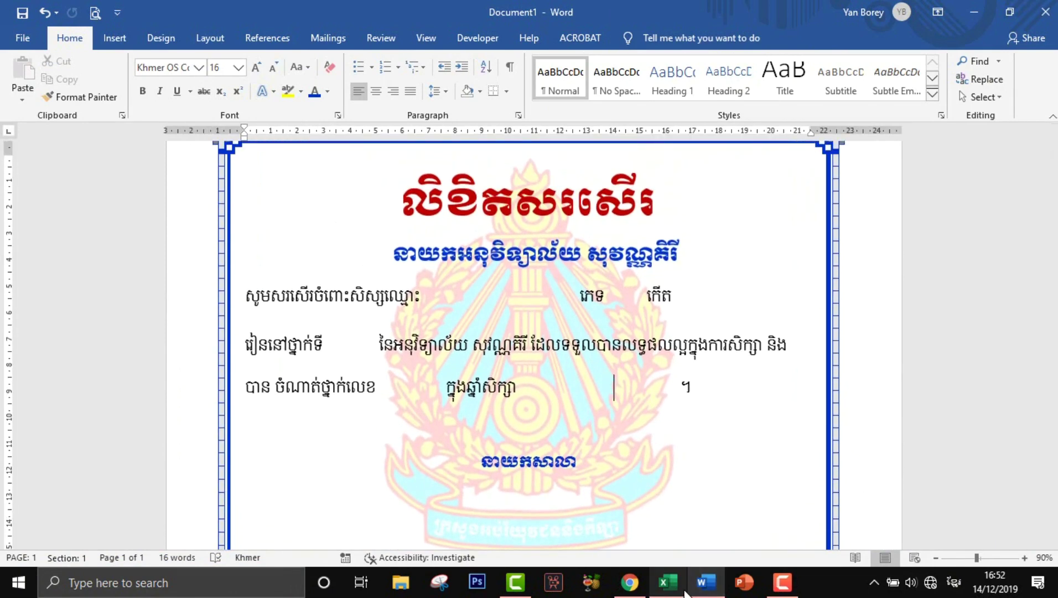
pyautogui.click(669, 587)
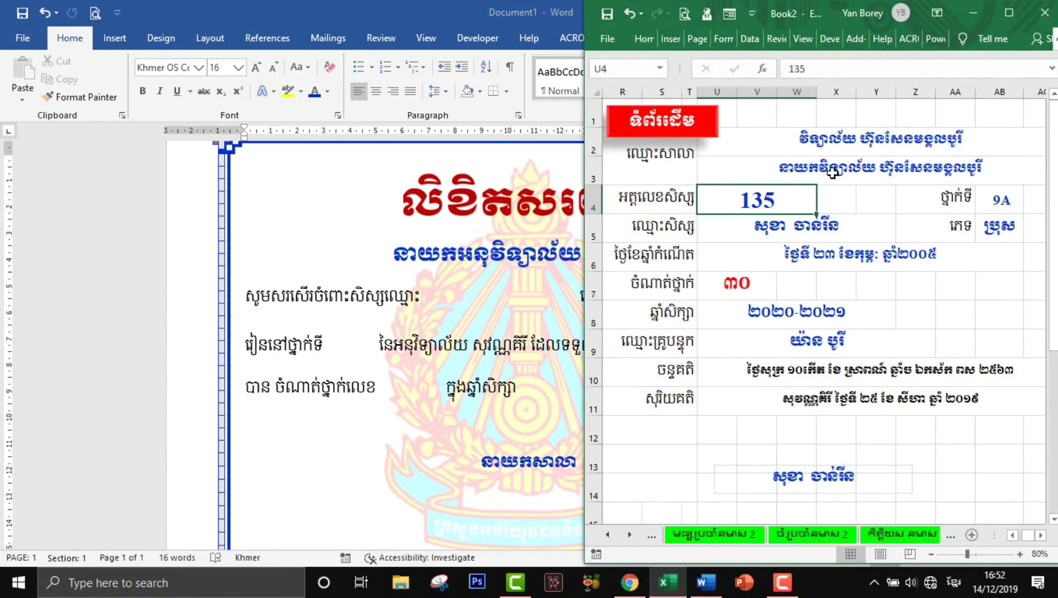
# - Maximize Excel and browse the yearly average, honor, score, student-book and certificate sheets
pyautogui.click(1006, 11)
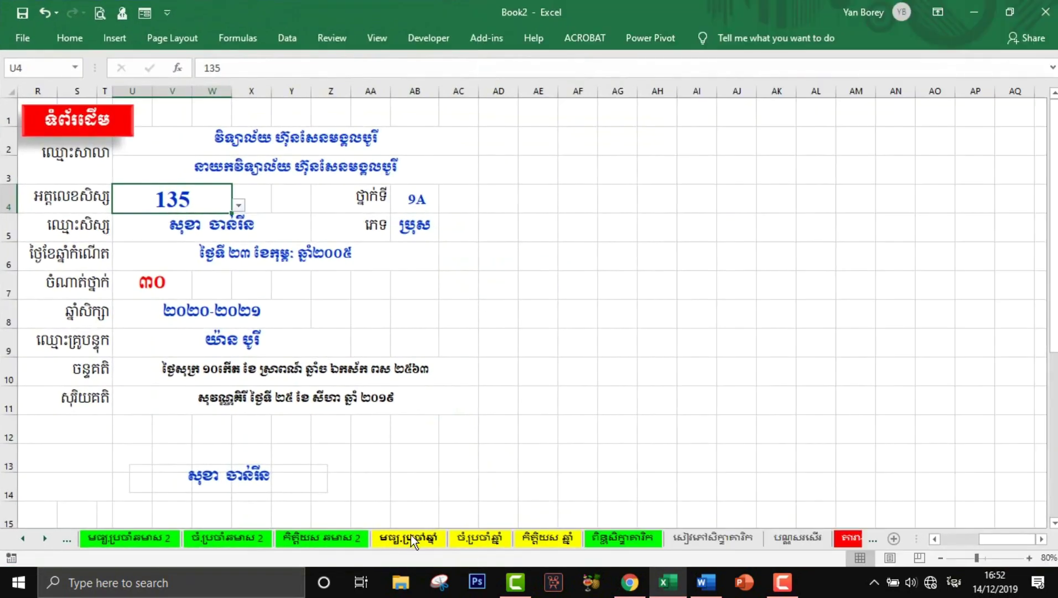
pyautogui.click(397, 542)
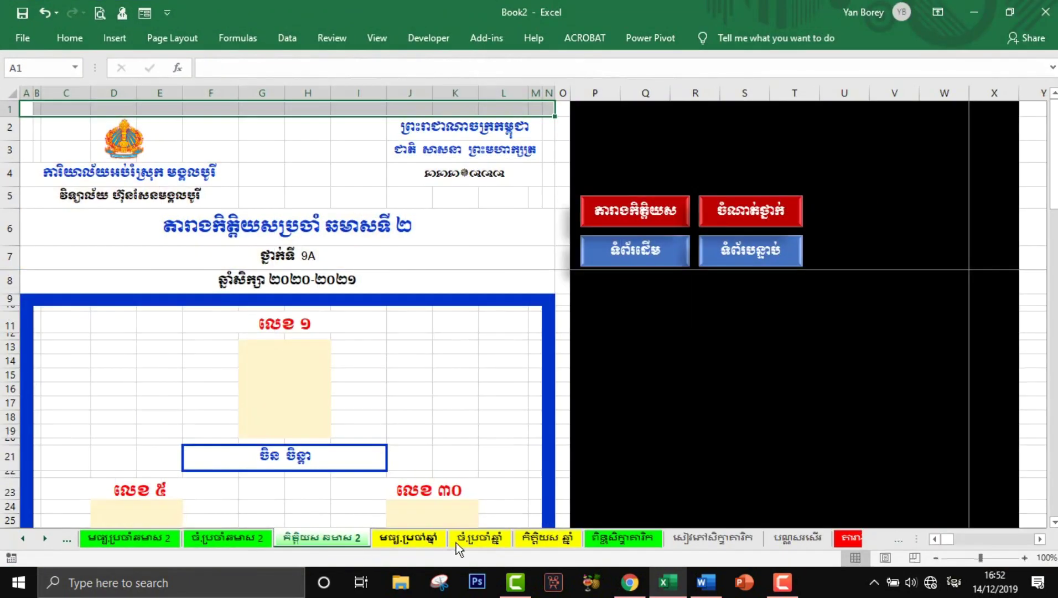
pyautogui.click(457, 540)
pyautogui.click(562, 538)
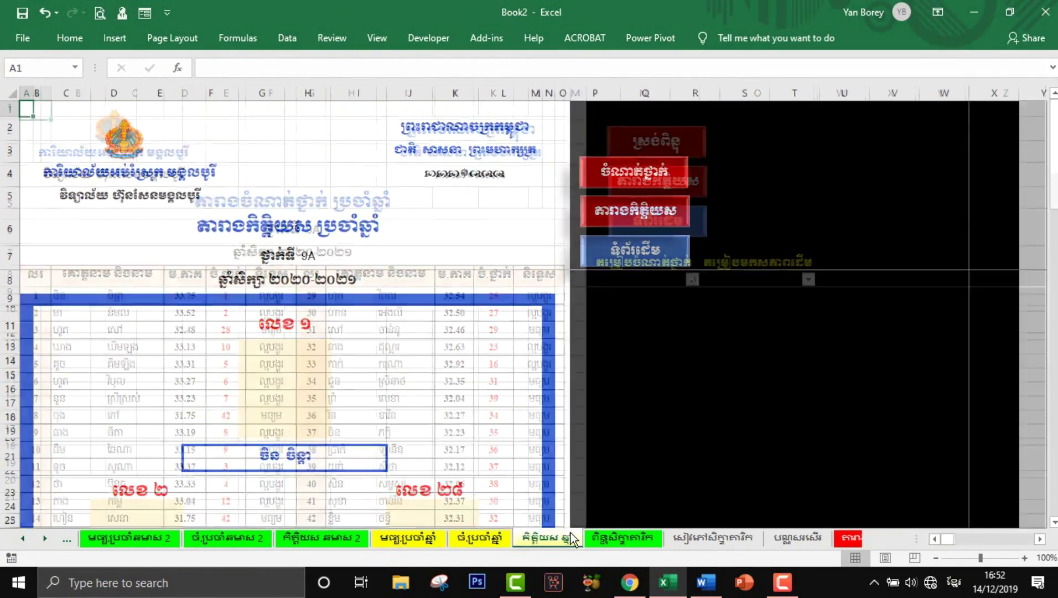
pyautogui.click(622, 538)
pyautogui.click(689, 542)
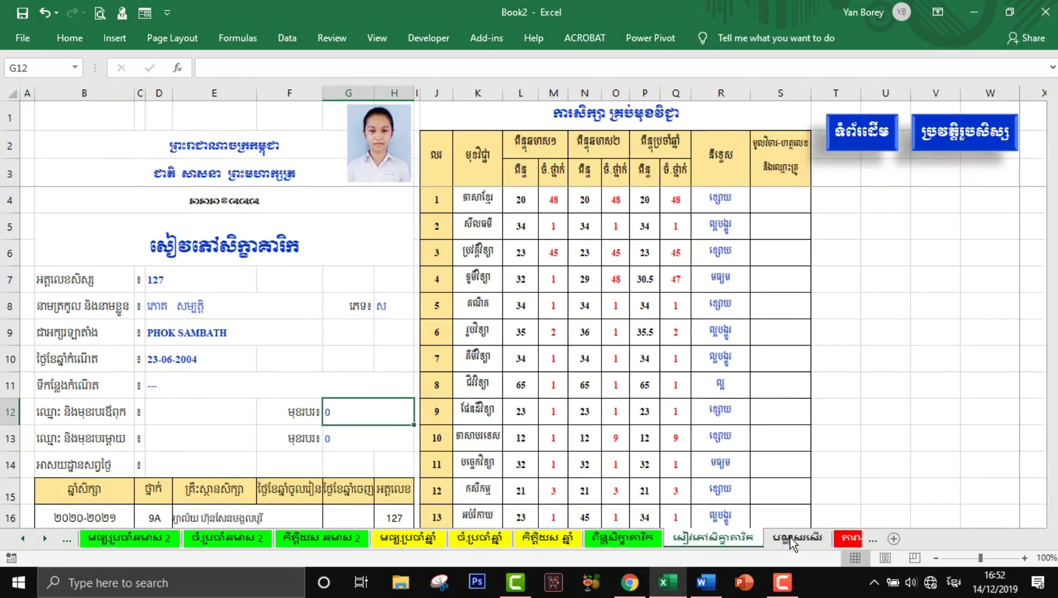
pyautogui.click(792, 539)
# - Show Sheet6 with student 135's record and snap Excel to the right half of the screen
pyautogui.click(45, 537)
pyautogui.click(45, 537)
pyautogui.click(45, 537)
pyautogui.click(46, 534)
pyautogui.click(804, 538)
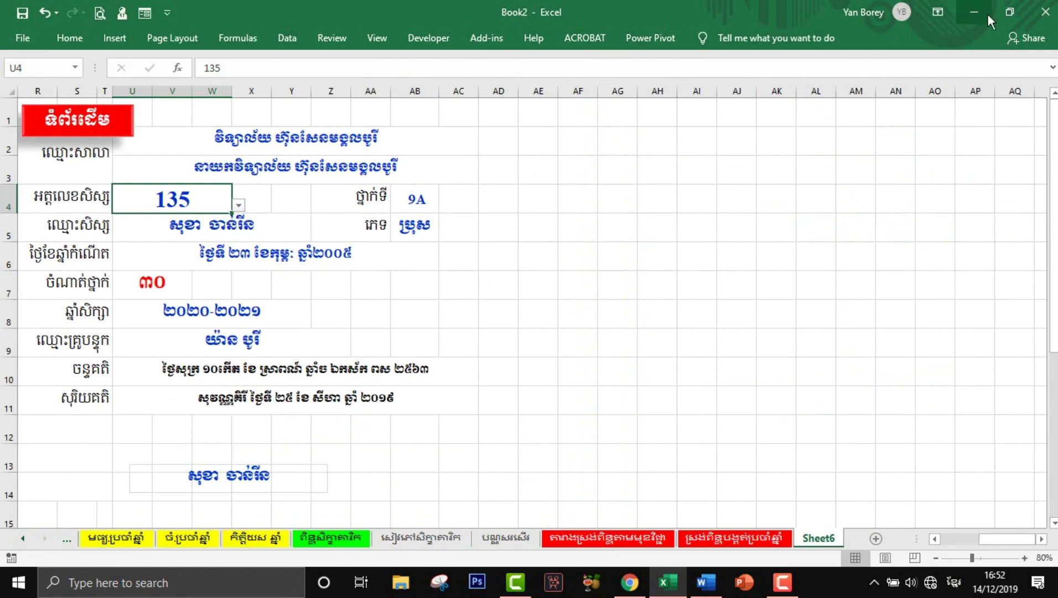
pyautogui.click(1004, 10)
pyautogui.press('super+Right')
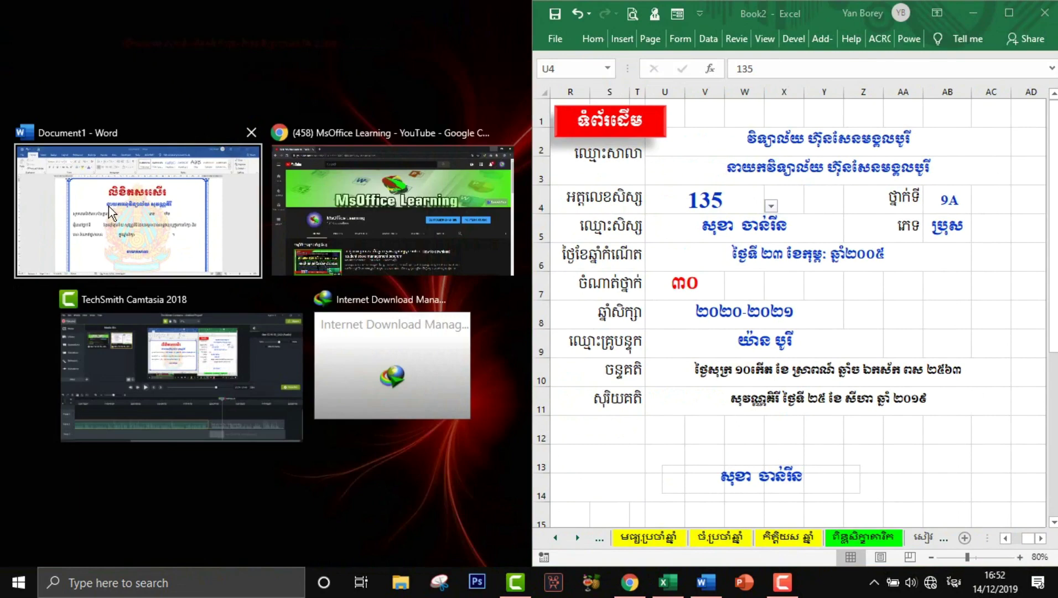
# - Place Word on the left half and copy the student name from cell U5
pyautogui.click(113, 212)
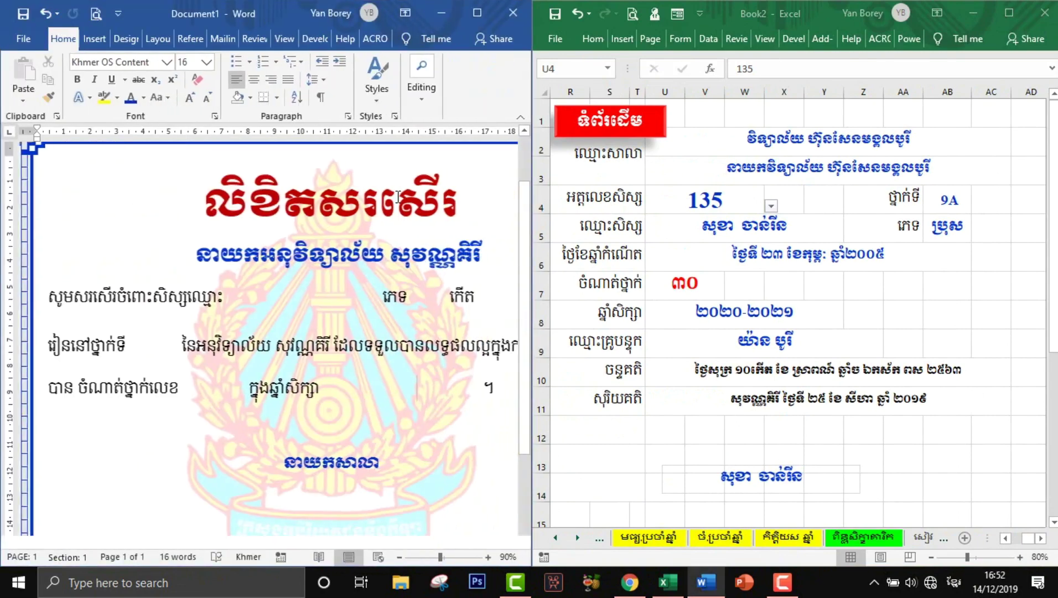
pyautogui.scroll(-1, 762, 280)
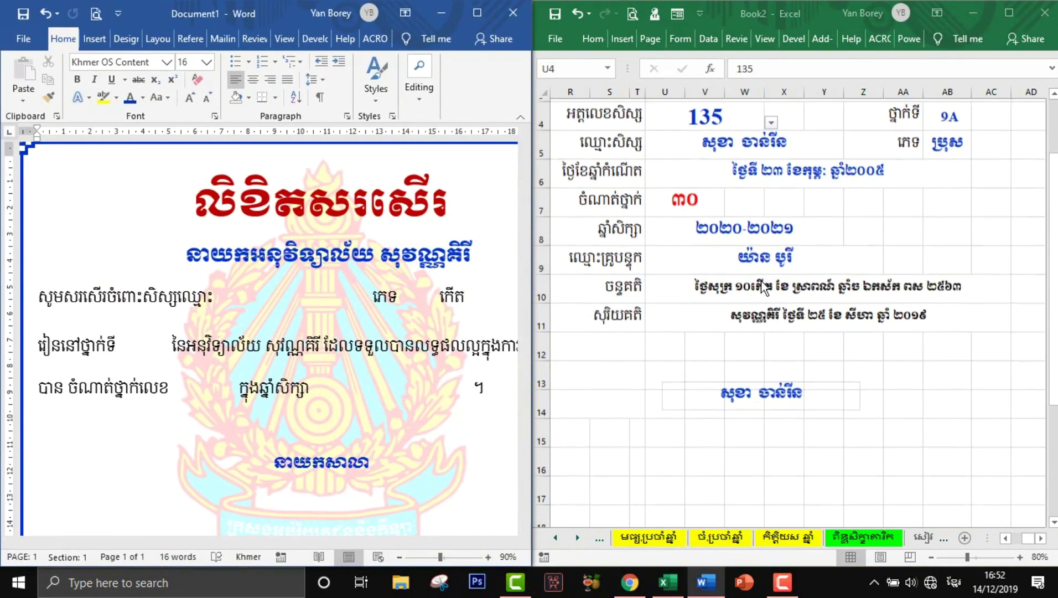
pyautogui.scroll(-1, 762, 280)
pyautogui.scroll(-1, 762, 280)
pyautogui.scroll(3, 761, 280)
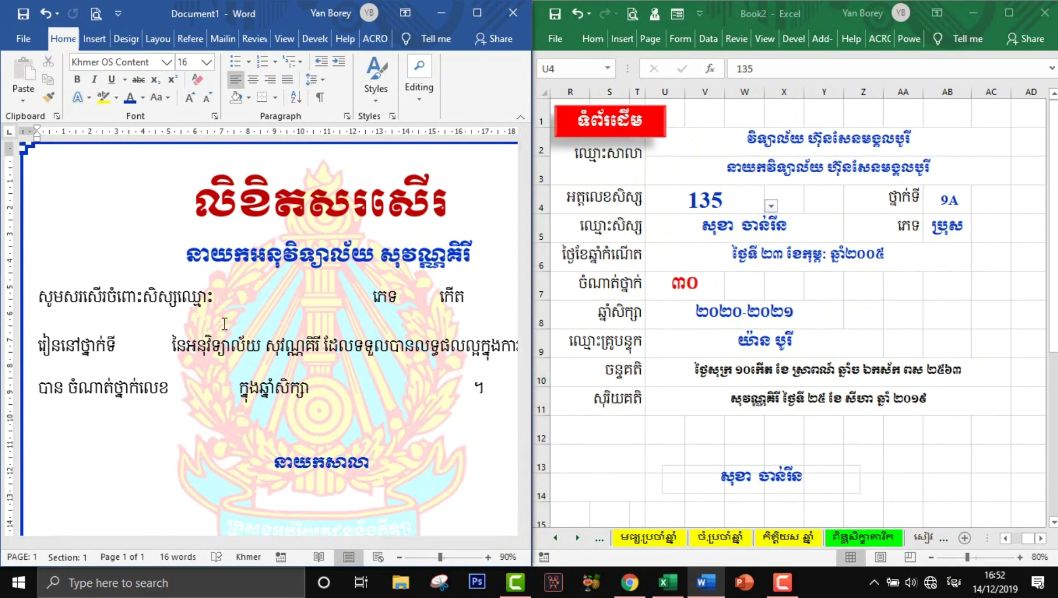
pyautogui.click(771, 229)
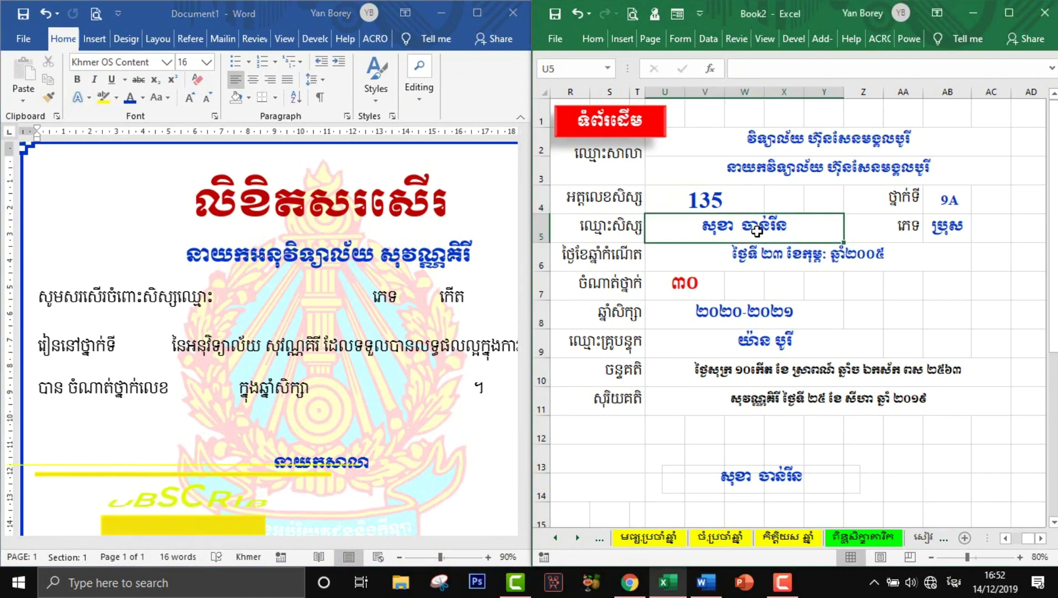
pyautogui.rightClick(757, 230)
pyautogui.click(815, 271)
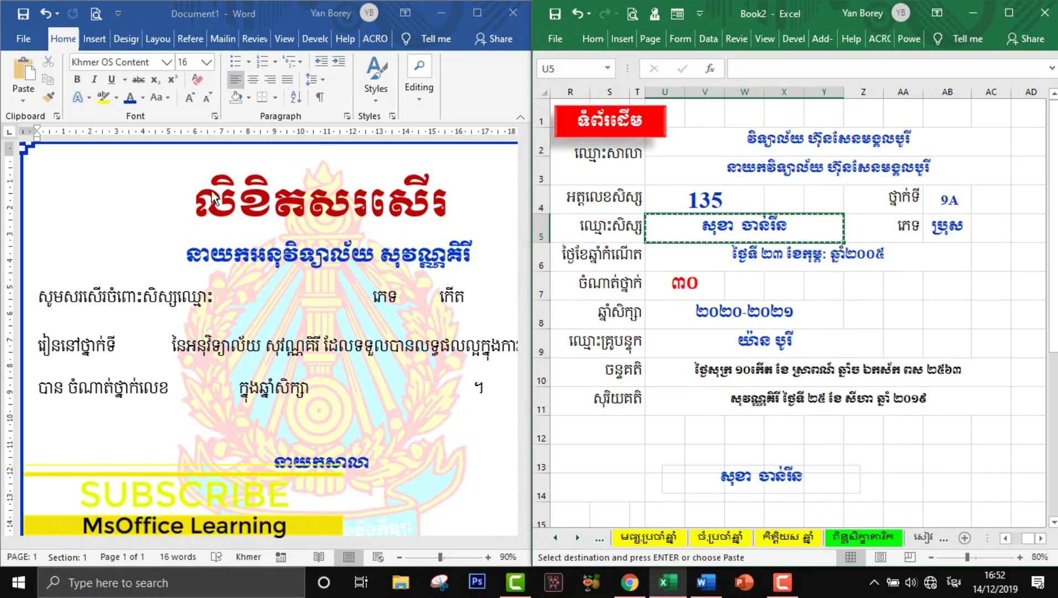
# - Choose the Text Box shape from Word's Insert > Shapes gallery
pyautogui.click(96, 40)
pyautogui.click(109, 84)
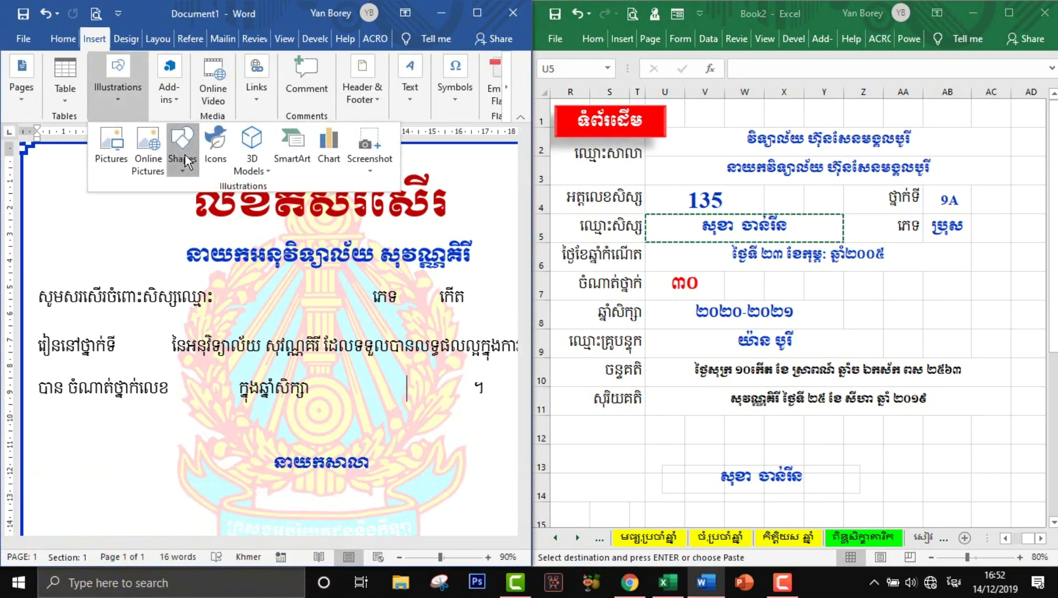
pyautogui.click(182, 145)
pyautogui.click(176, 206)
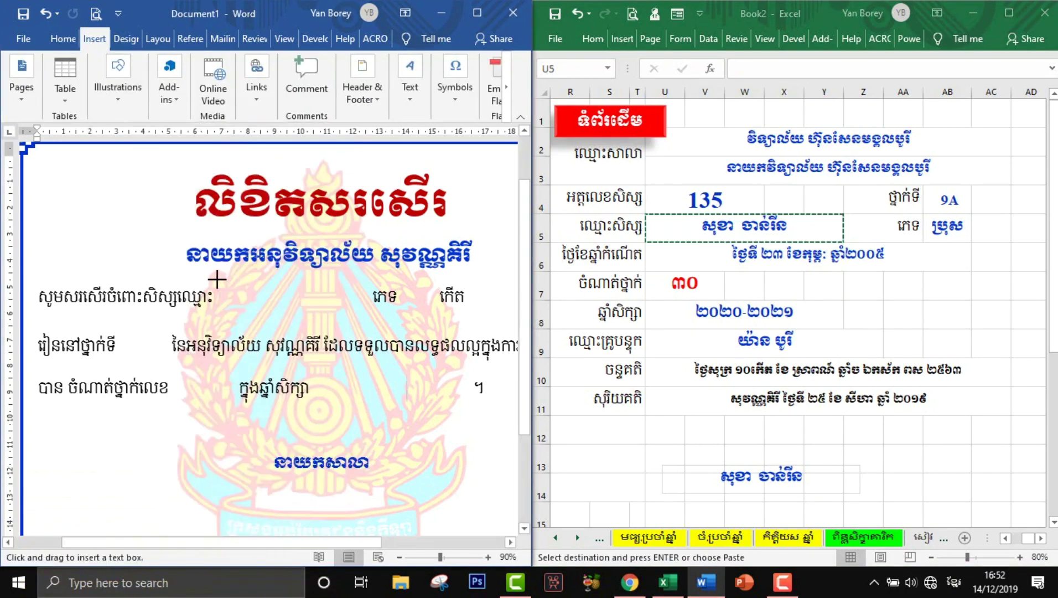
# - Draw a text box after the name label and paste the linked student name, keeping source formatting
pyautogui.moveTo(217, 281); pyautogui.dragTo(253, 299)
pyautogui.moveTo(370, 317); pyautogui.dragTo(377, 314)
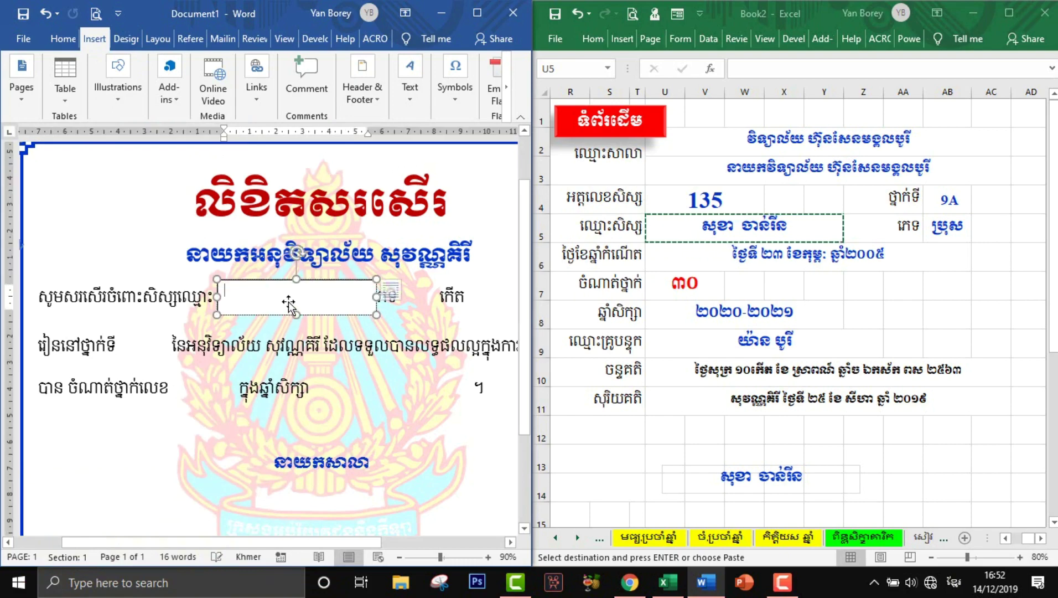
pyautogui.rightClick(243, 292)
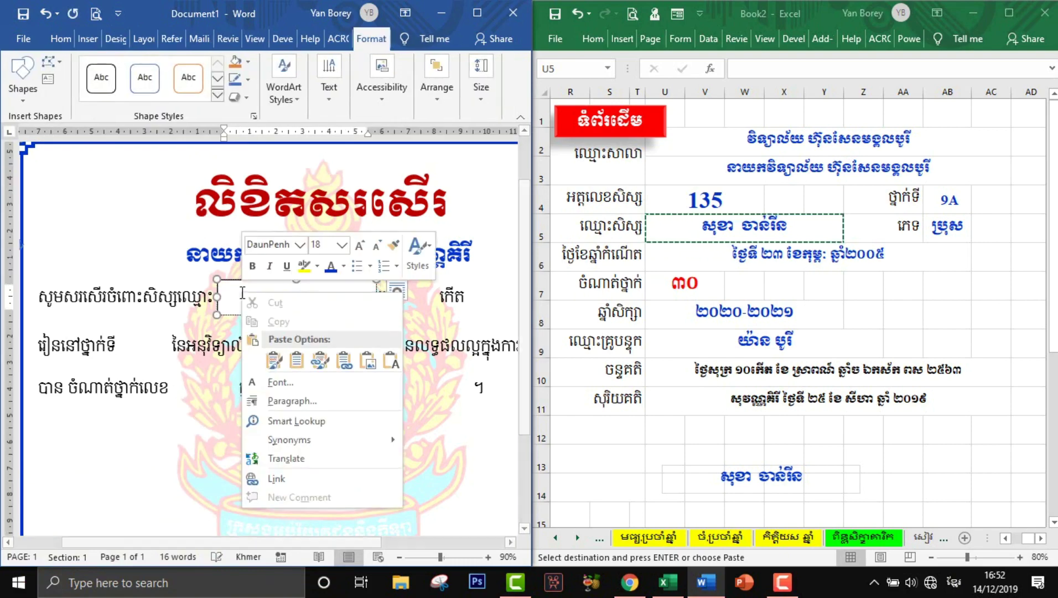
pyautogui.click(320, 362)
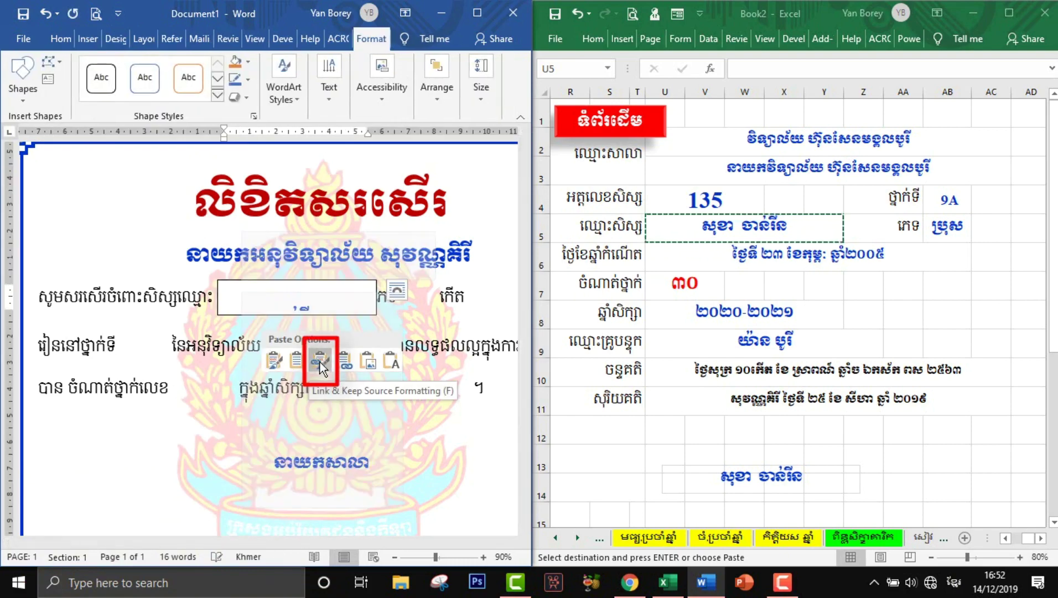
pyautogui.click(320, 362)
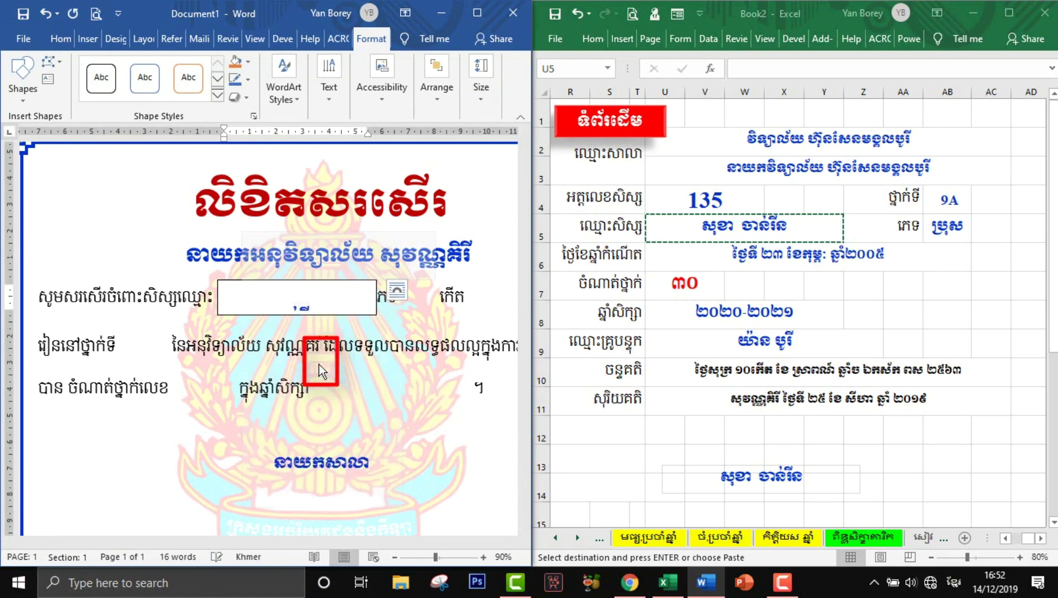
pyautogui.moveTo(374, 323); pyautogui.dragTo(374, 344)
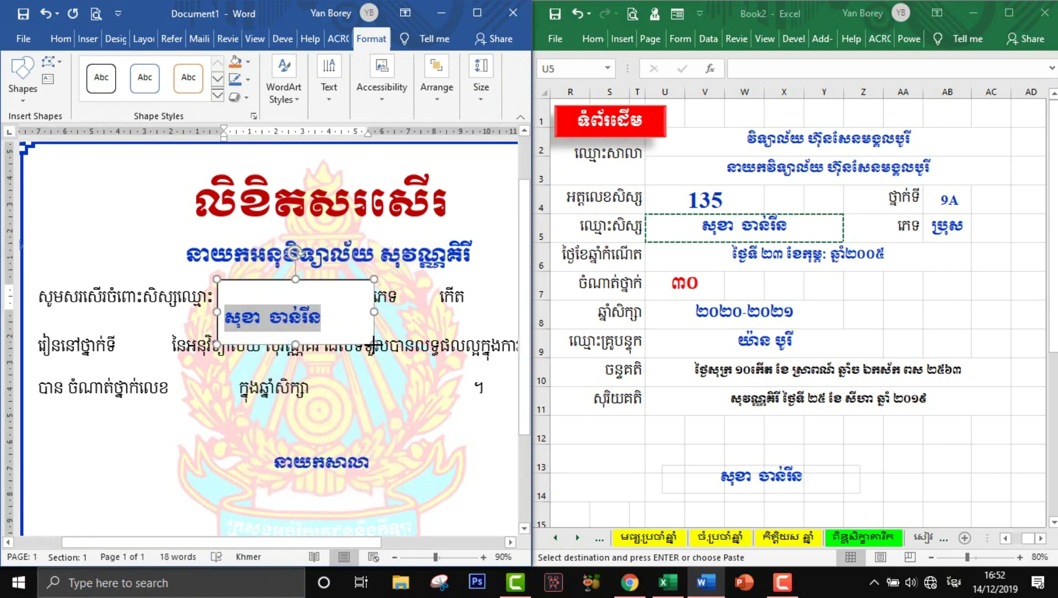
# - Centre the name in its box, move it up beside the label, and maximize Word
pyautogui.click(60, 38)
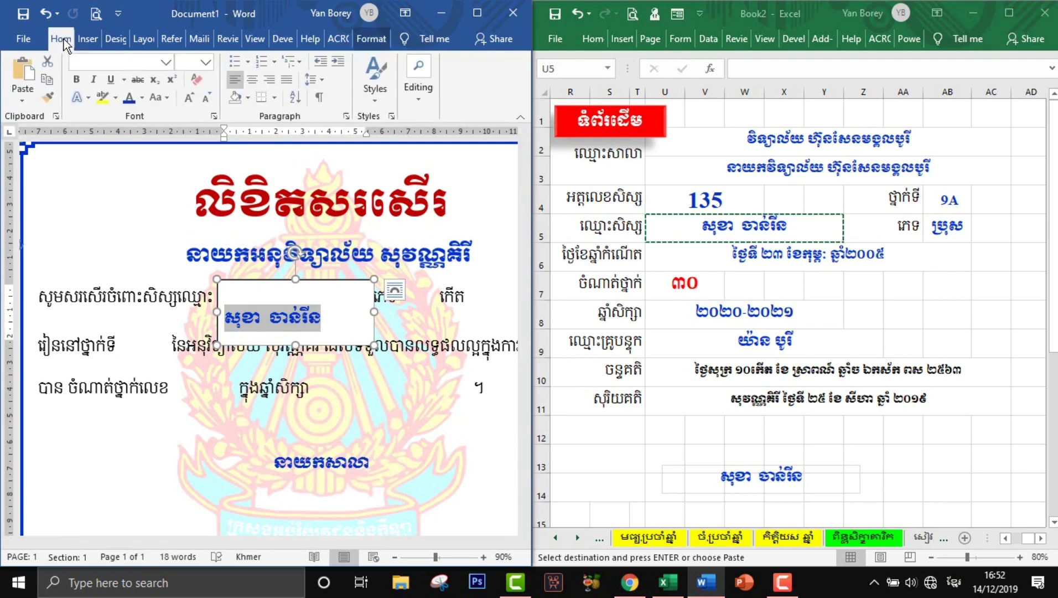
pyautogui.click(253, 79)
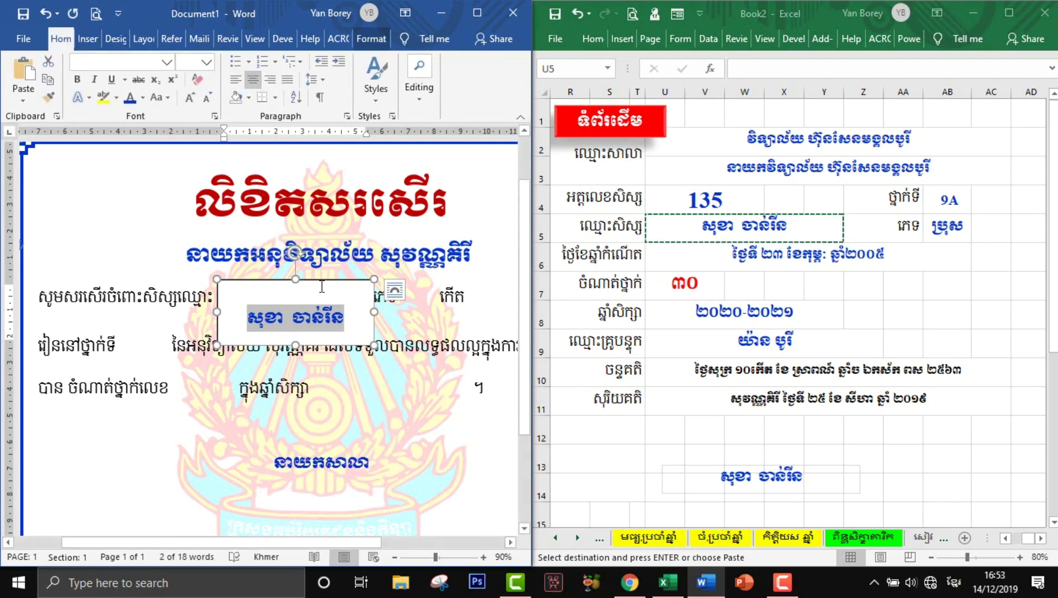
pyautogui.moveTo(320, 286); pyautogui.dragTo(316, 268)
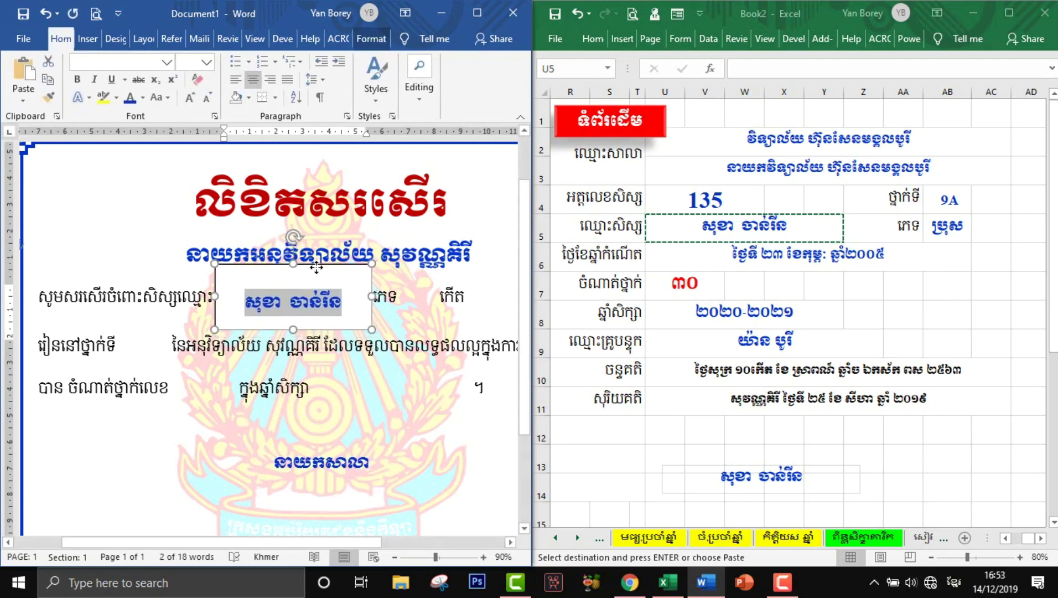
pyautogui.moveTo(316, 268); pyautogui.dragTo(316, 261)
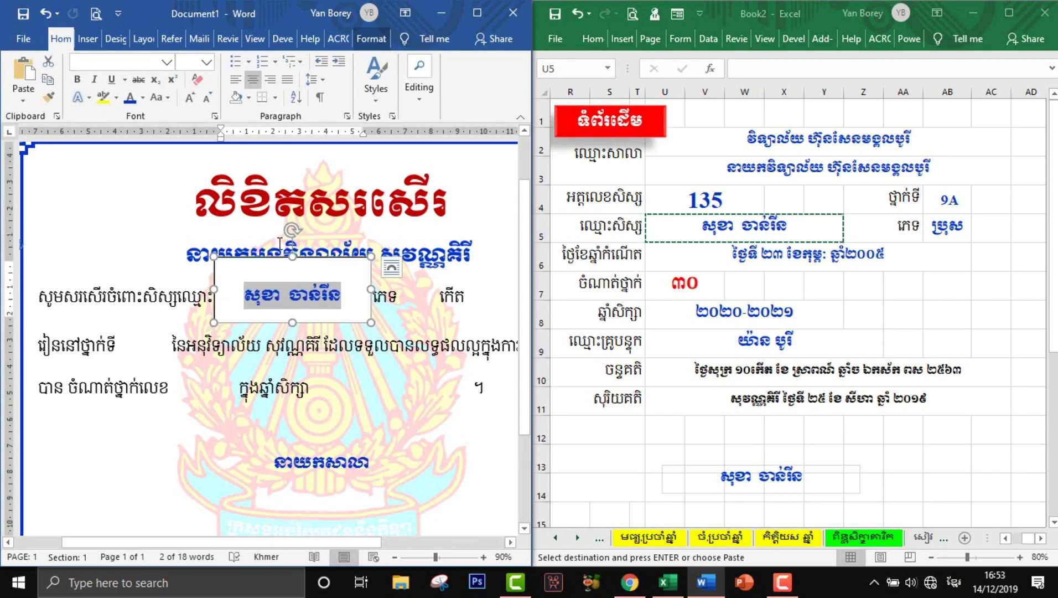
pyautogui.click(380, 40)
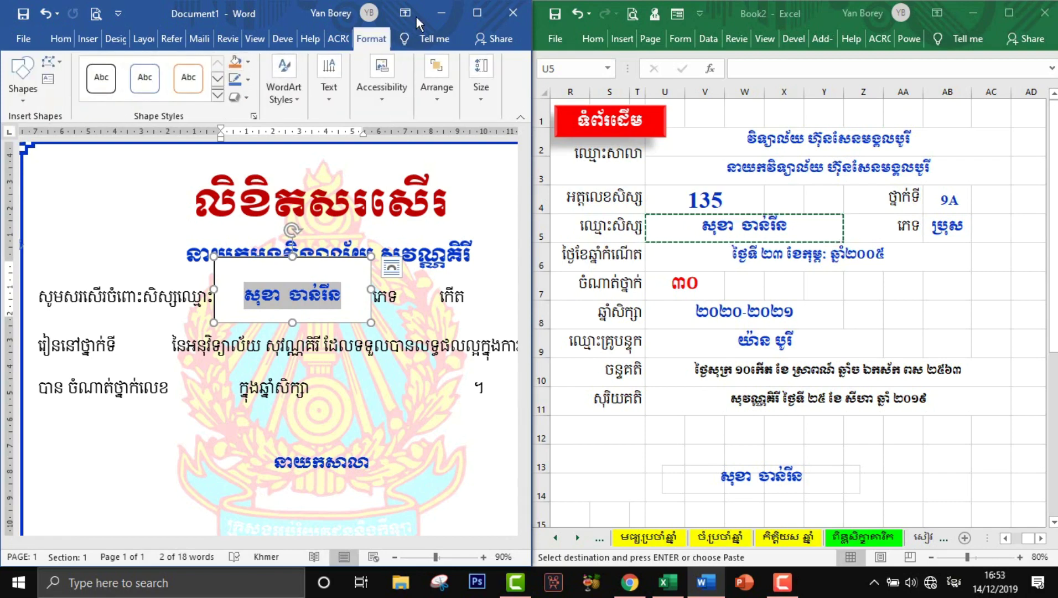
pyautogui.click(477, 12)
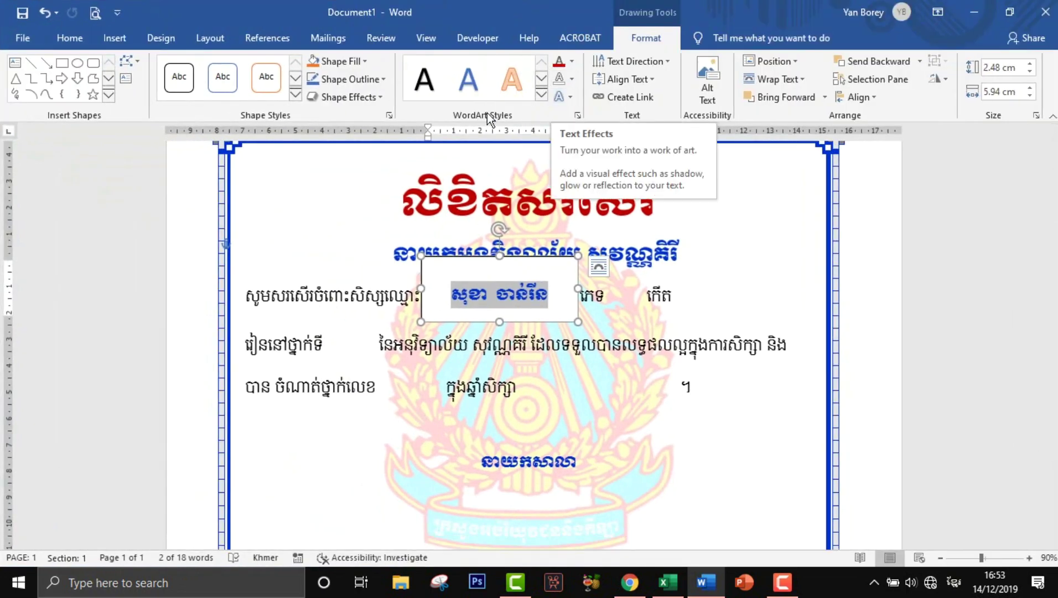
# - Remove the background fill and border from the student-name text box
pyautogui.click(331, 61)
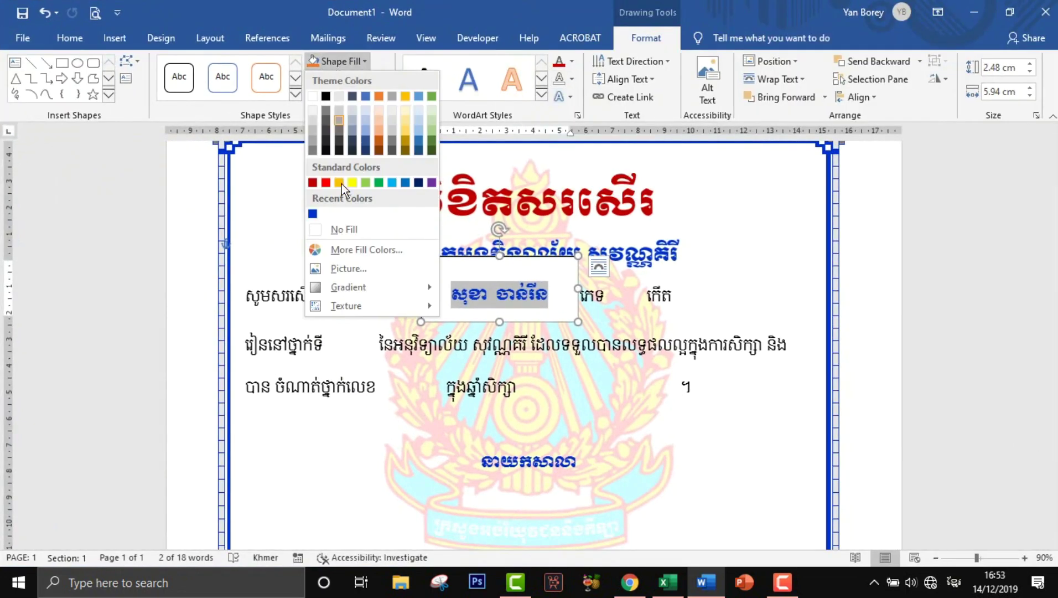
pyautogui.click(342, 229)
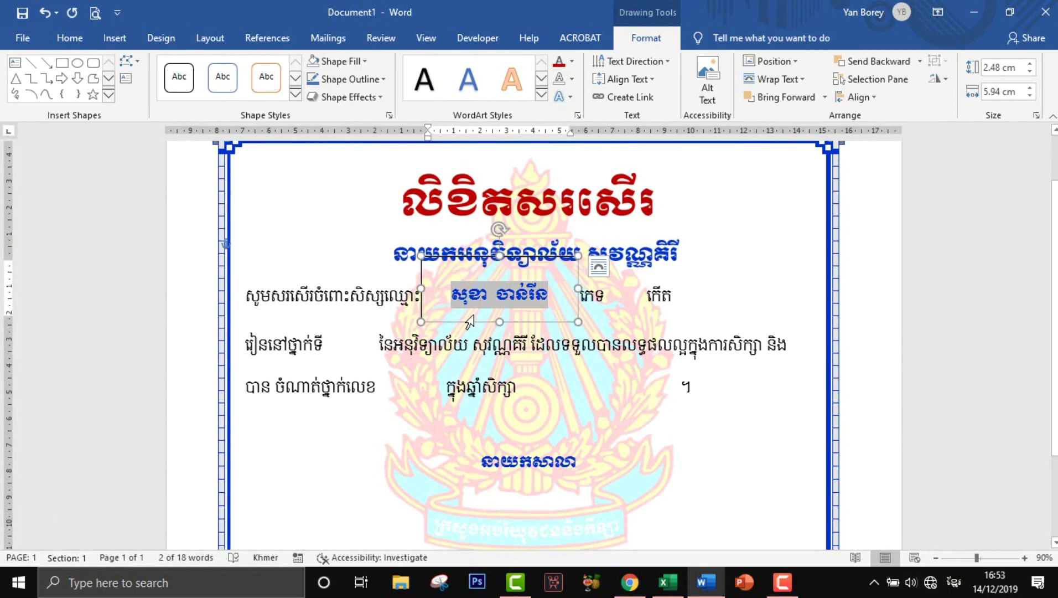
pyautogui.click(458, 348)
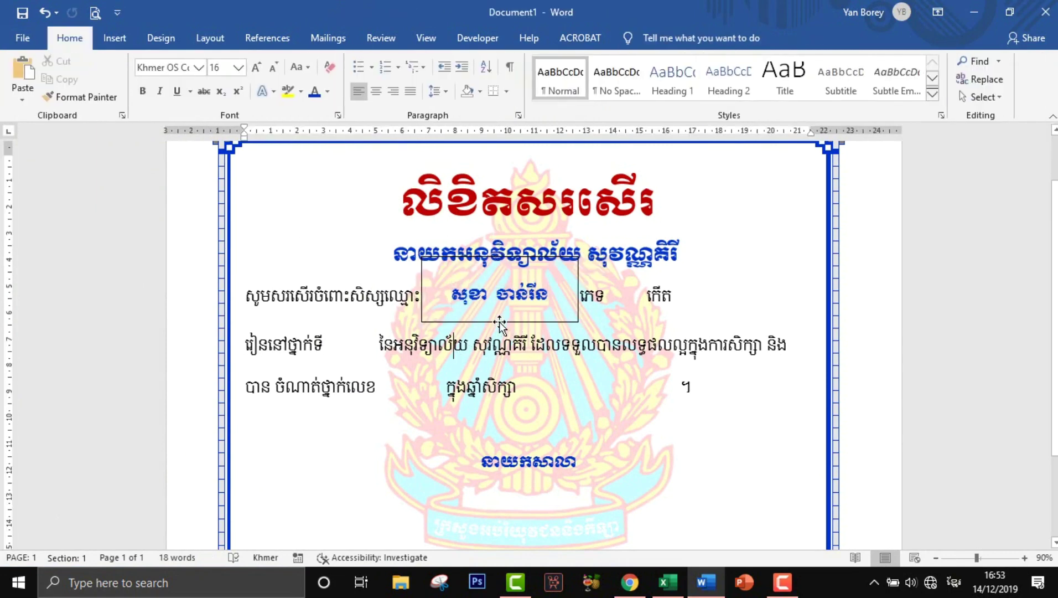
pyautogui.click(500, 322)
pyautogui.click(343, 81)
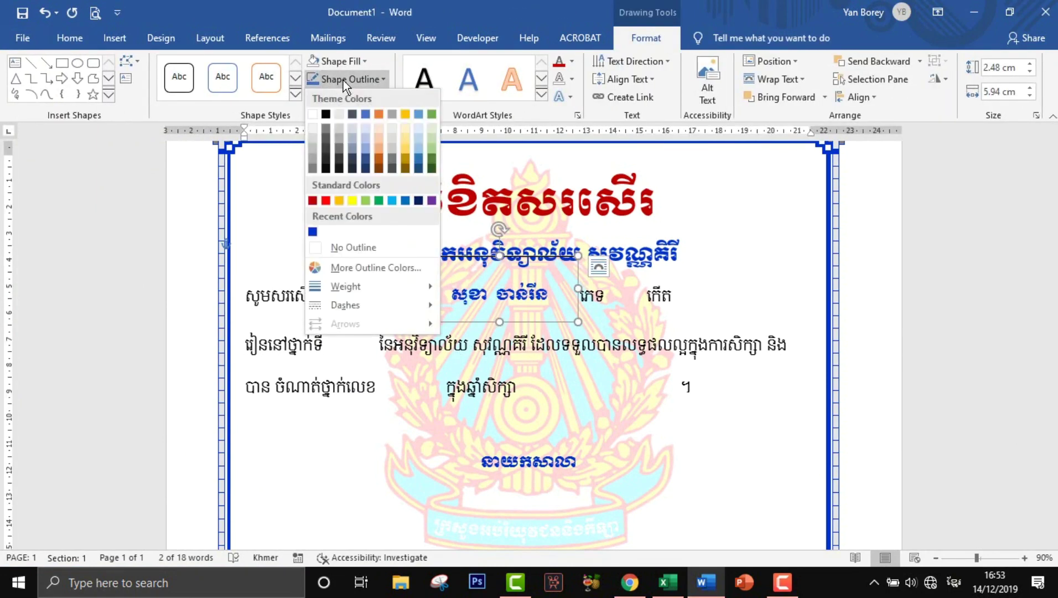
pyautogui.click(320, 247)
pyautogui.click(362, 433)
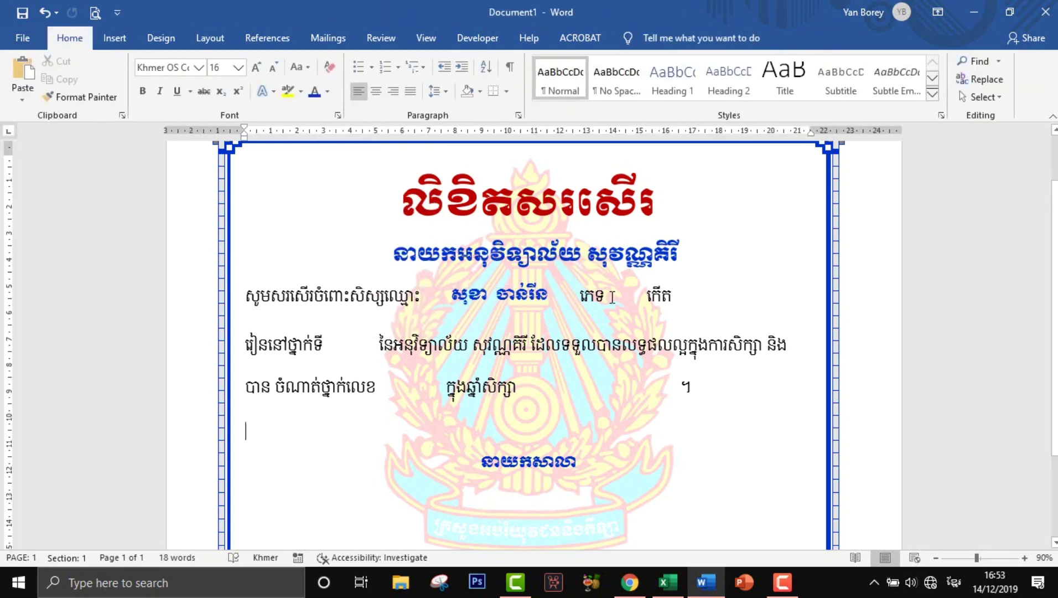
# - Switch to Excel and copy the gender value in cell AB5
pyautogui.click(701, 592)
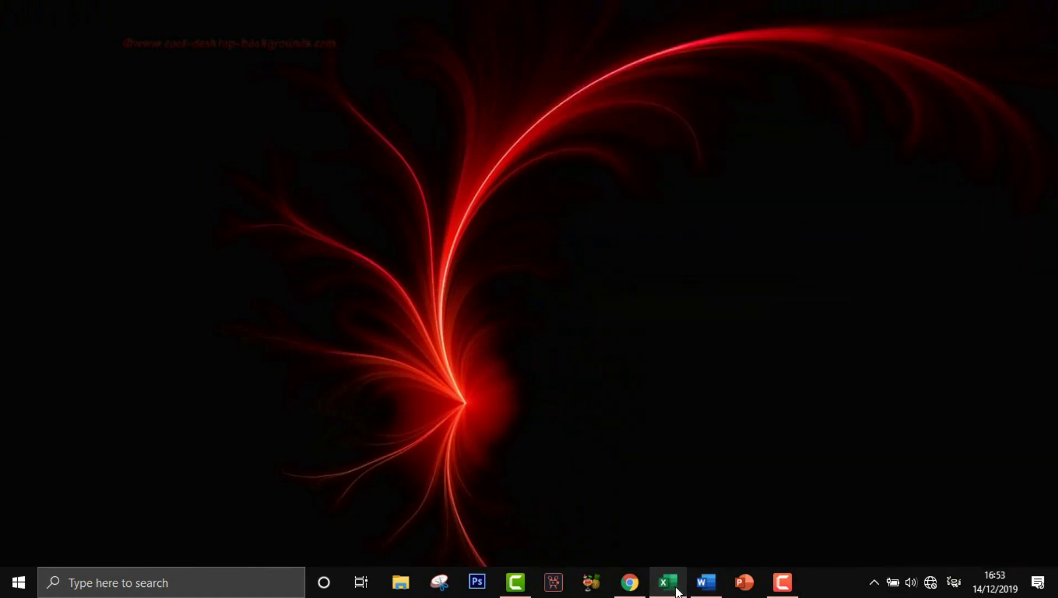
pyautogui.click(699, 591)
pyautogui.click(667, 582)
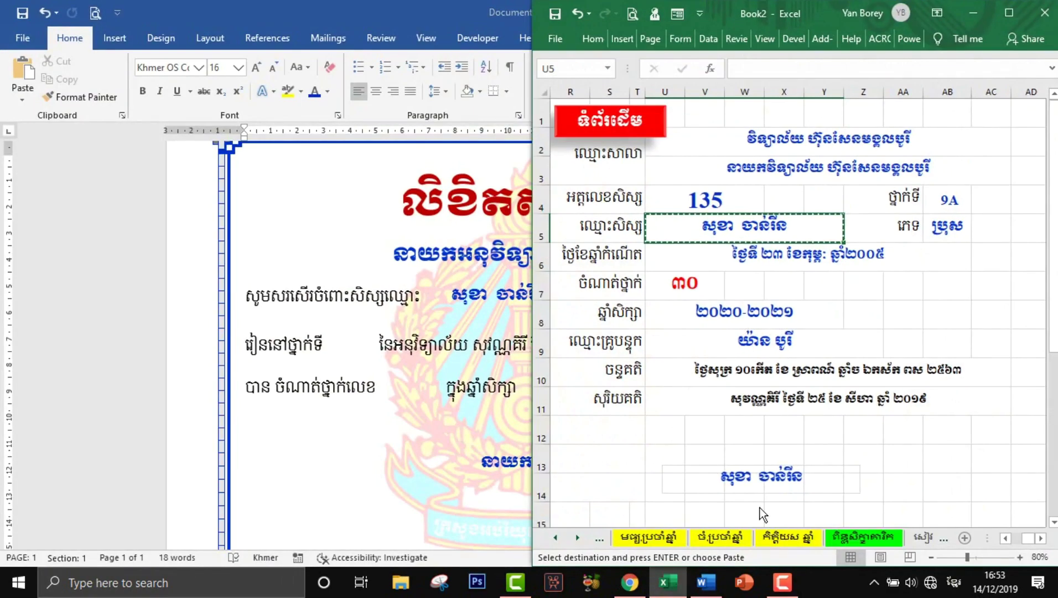
pyautogui.click(949, 233)
pyautogui.rightClick(951, 235)
pyautogui.click(830, 262)
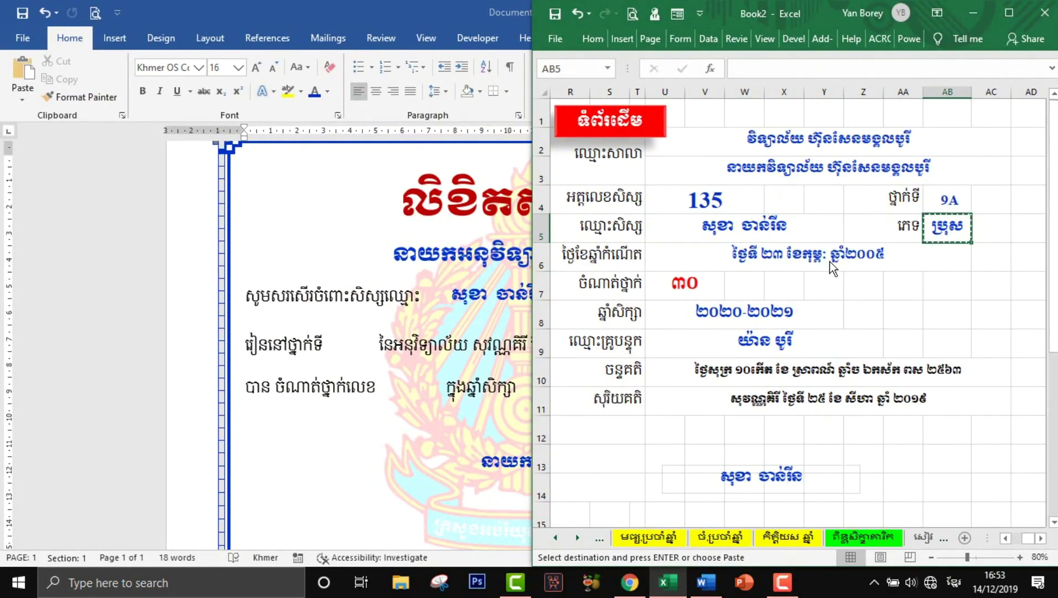
# - Draw a text box near the gender label and paste-link the gender ប្រុស from Excel
pyautogui.click(381, 183)
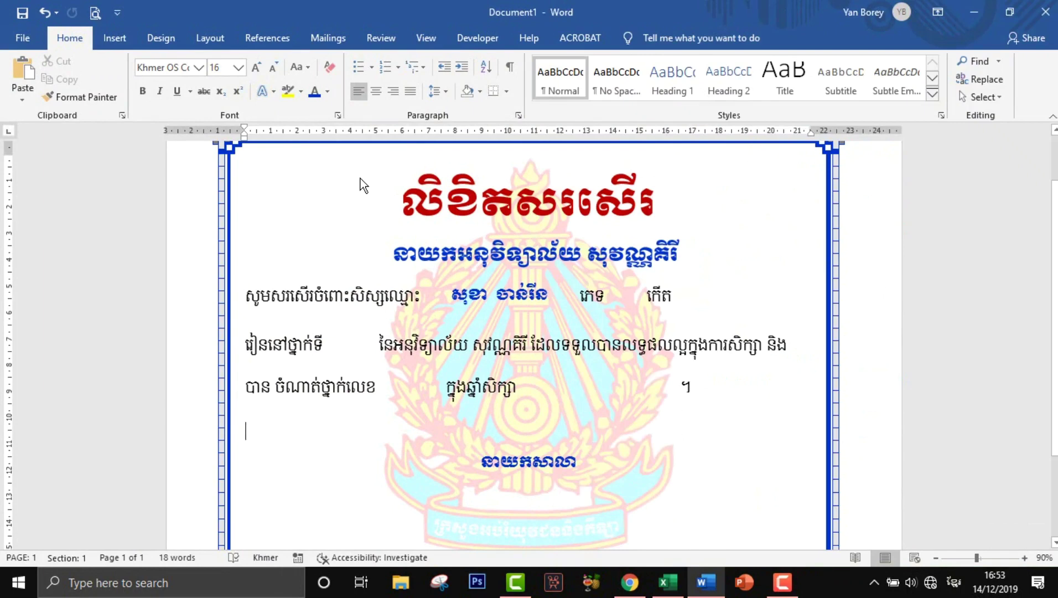
pyautogui.click(115, 38)
pyautogui.click(166, 96)
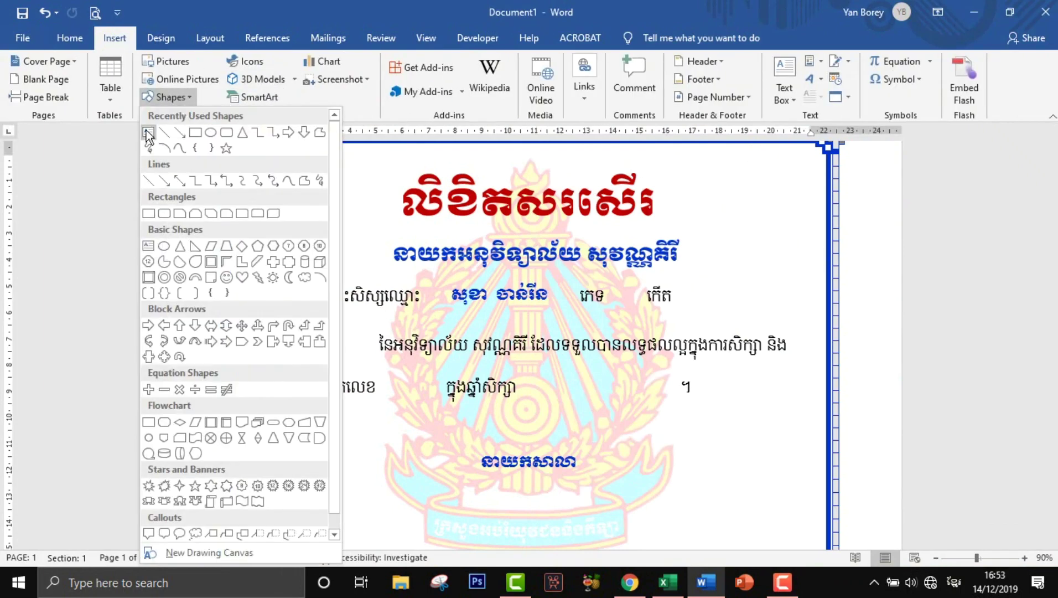
pyautogui.click(149, 133)
pyautogui.moveTo(612, 273)
pyautogui.mouseDown()
pyautogui.moveTo(625, 313)
pyautogui.moveTo(652, 308)
pyautogui.mouseUp()
pyautogui.rightClick(631, 290)
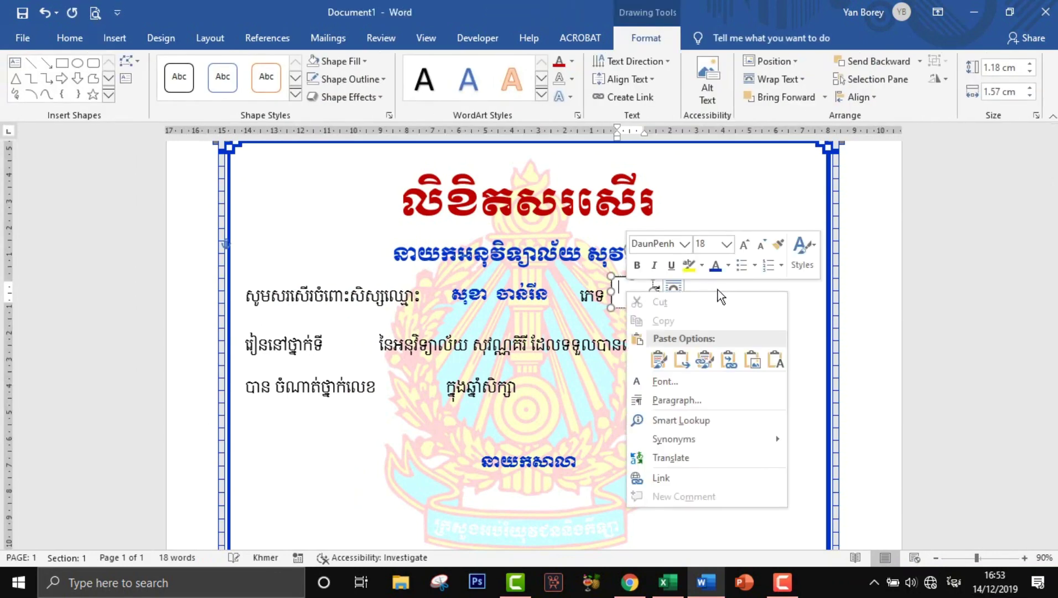
pyautogui.click(705, 360)
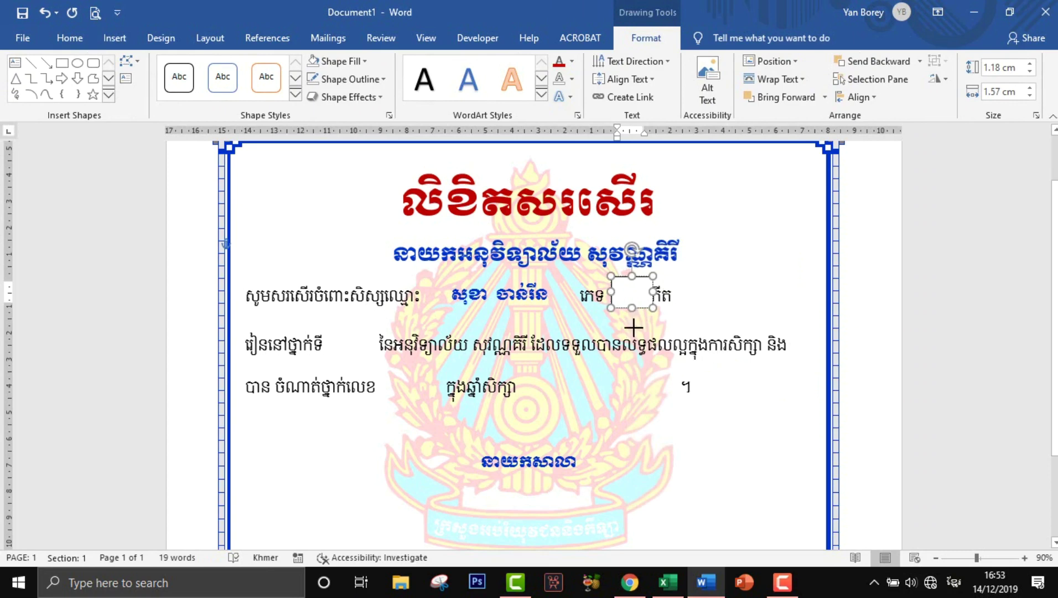
# - Widen the ប្រុស box, move it beside ភេទ, and remove its fill
pyautogui.moveTo(653, 311); pyautogui.dragTo(672, 311)
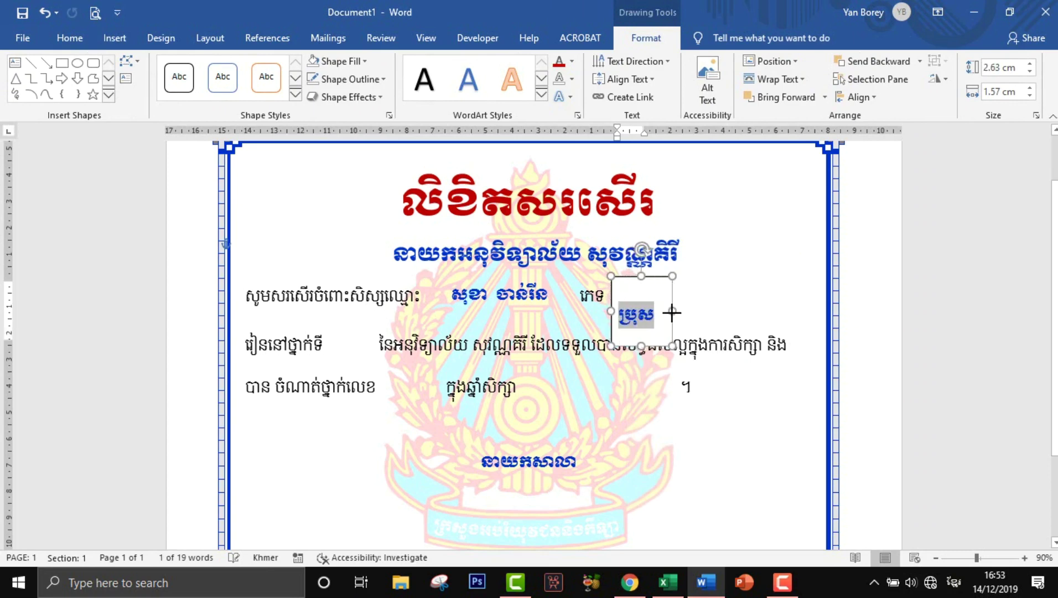
pyautogui.moveTo(629, 348); pyautogui.dragTo(617, 329)
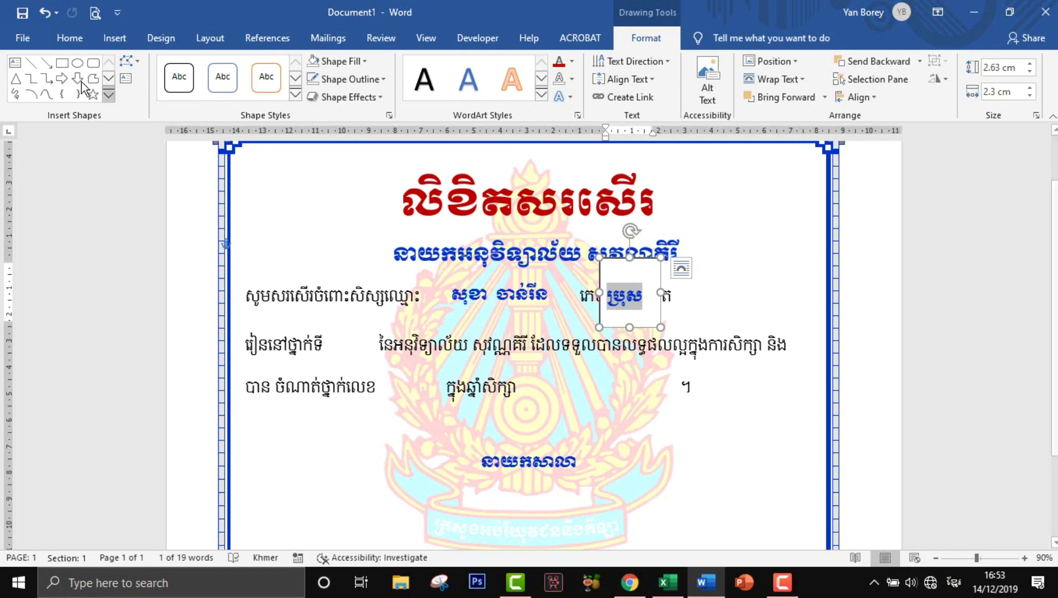
pyautogui.click(69, 38)
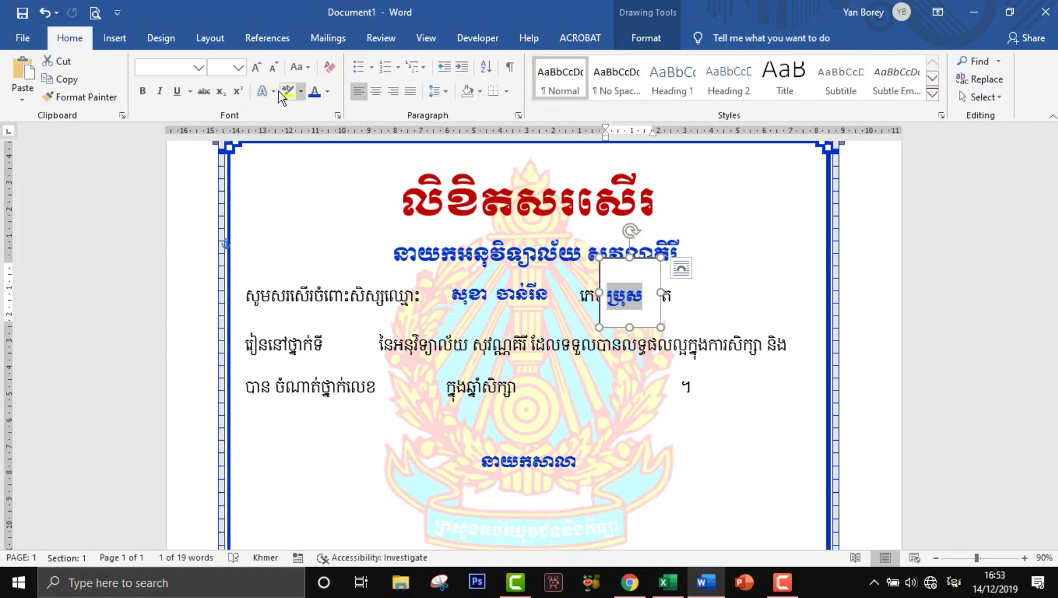
pyautogui.click(646, 38)
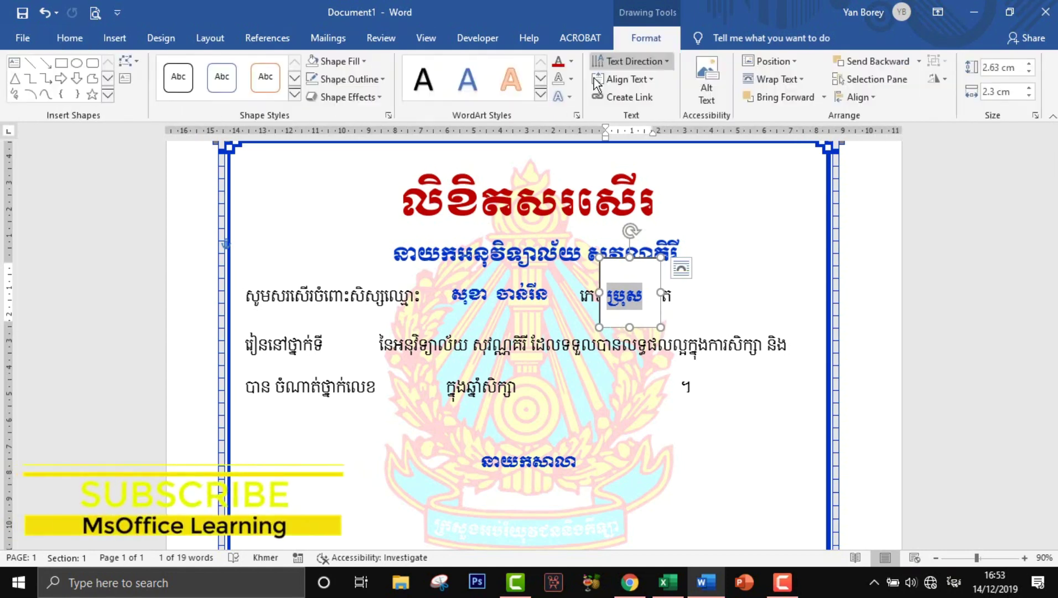
pyautogui.click(326, 62)
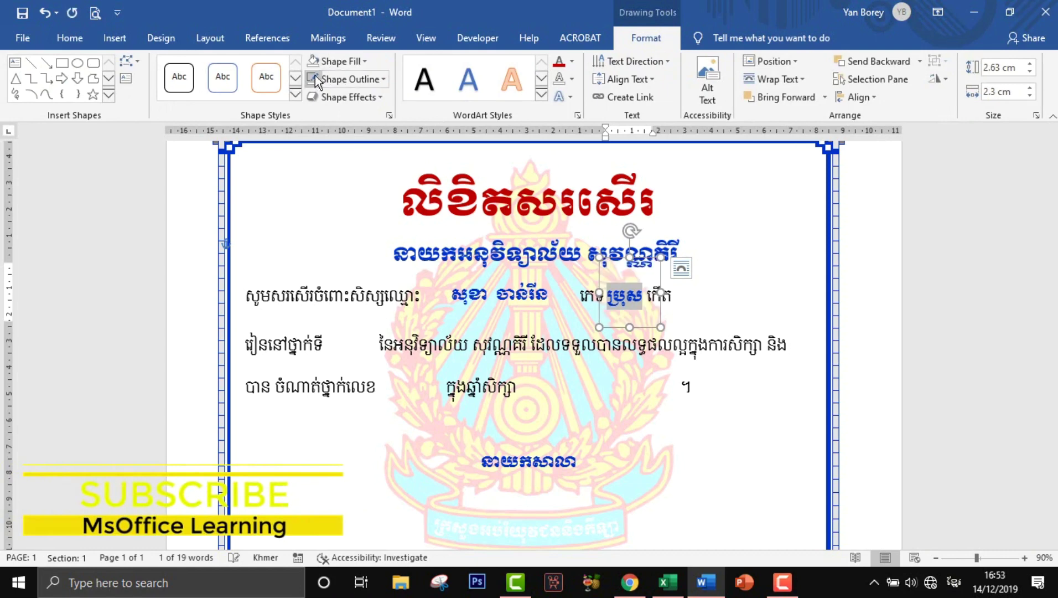
pyautogui.click(714, 385)
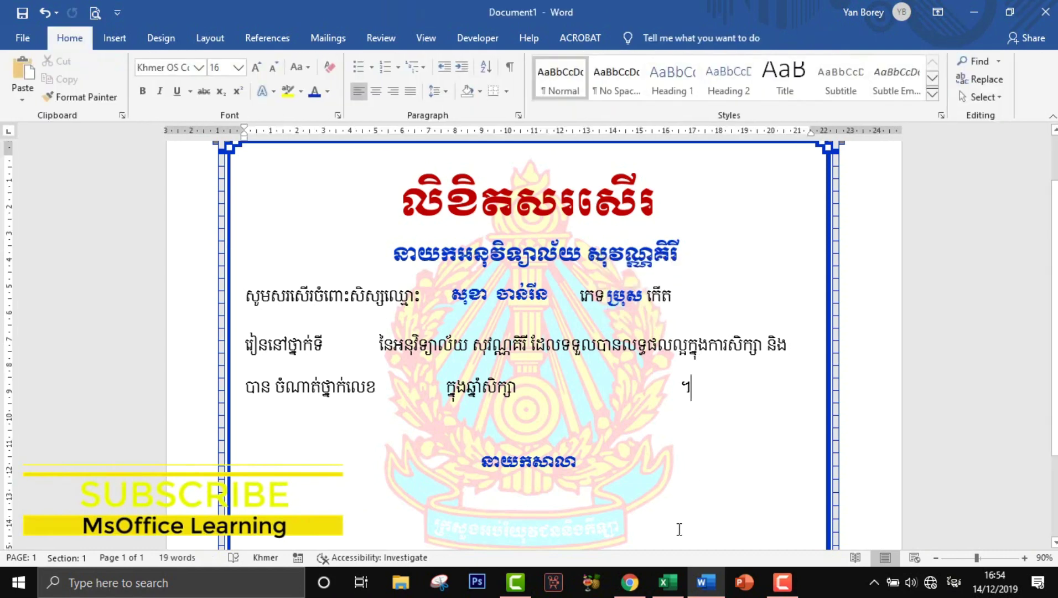
pyautogui.click(668, 582)
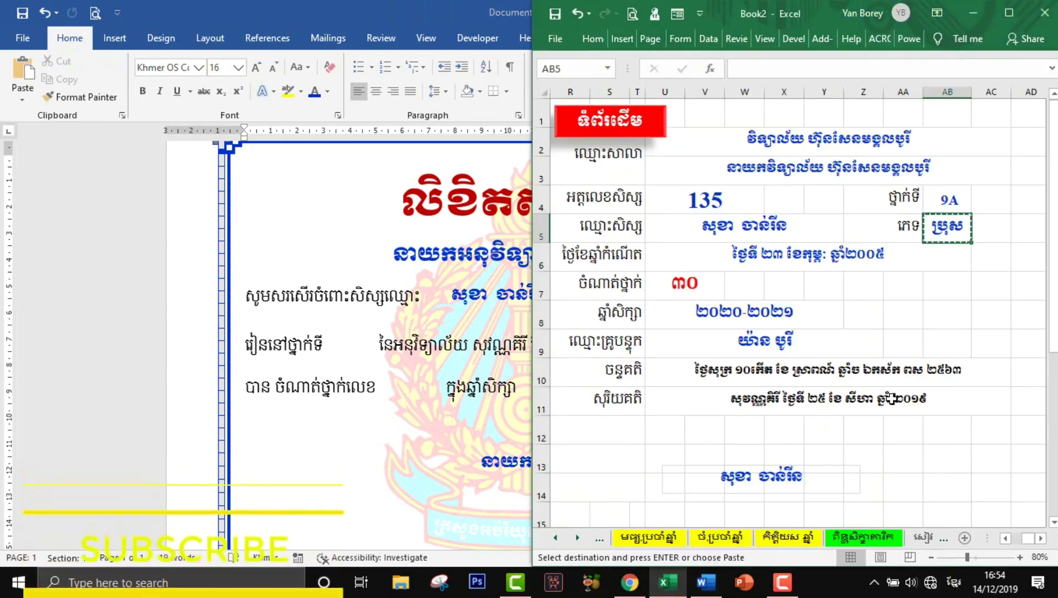
# - Copy the birth date in Excel cell U6 and return to Word
pyautogui.click(825, 251)
pyautogui.rightClick(825, 250)
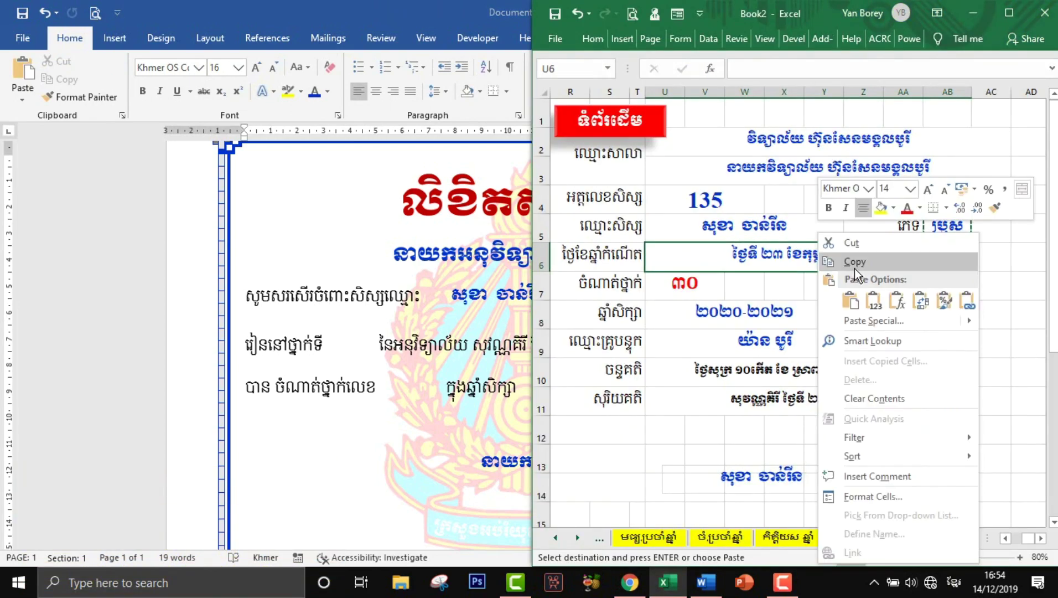
pyautogui.click(844, 398)
pyautogui.hotkey('alt', 'Tab')
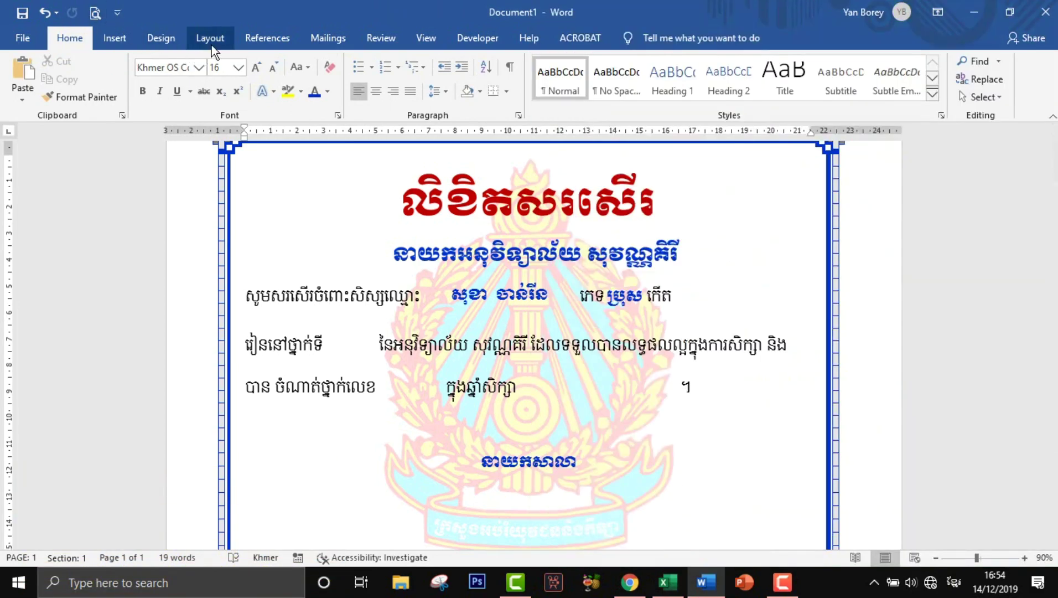
# - Add a linked birth-date text box after កើត, enlarge it, and delete the space before ភេទ
pyautogui.click(121, 40)
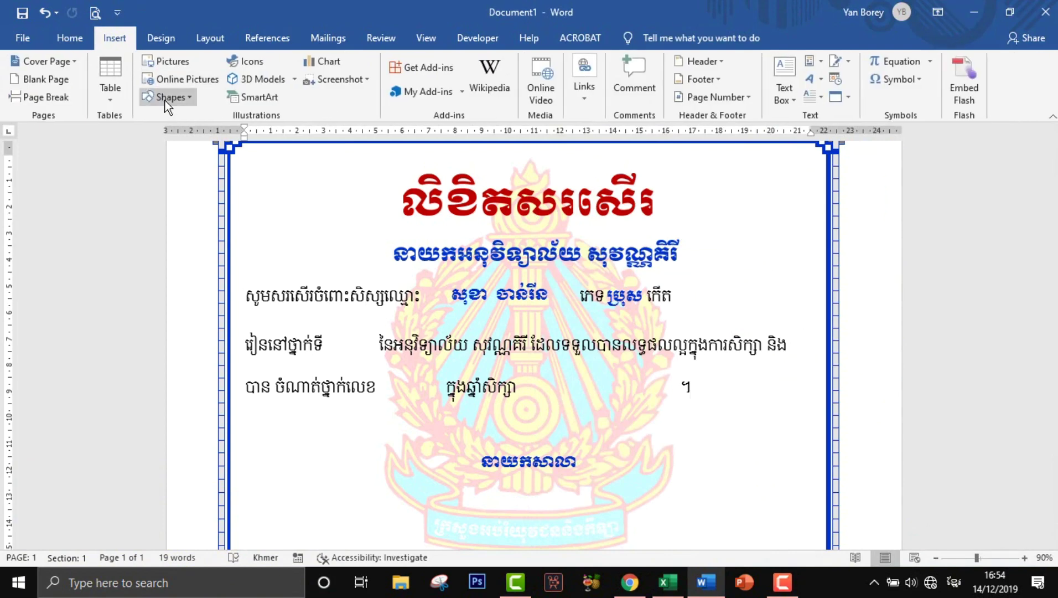
pyautogui.click(165, 106)
pyautogui.click(151, 140)
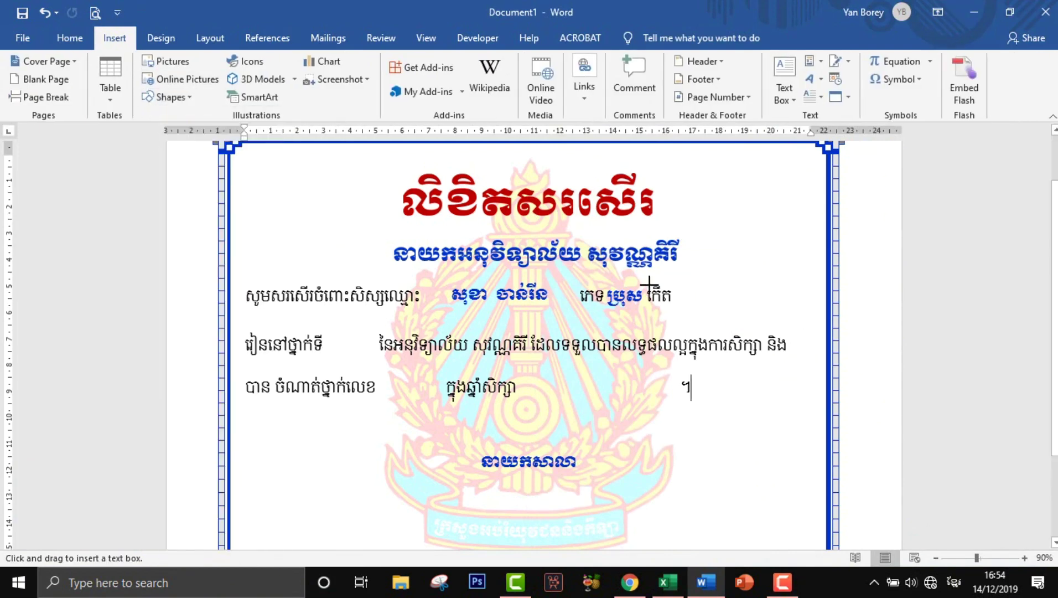
pyautogui.moveTo(679, 282); pyautogui.dragTo(818, 314)
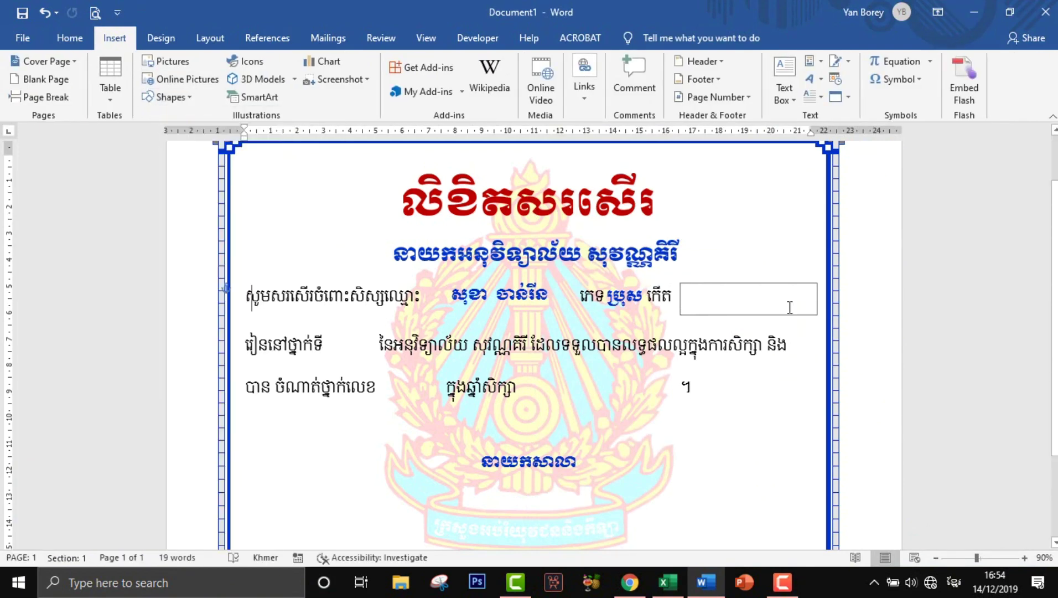
pyautogui.rightClick(751, 297)
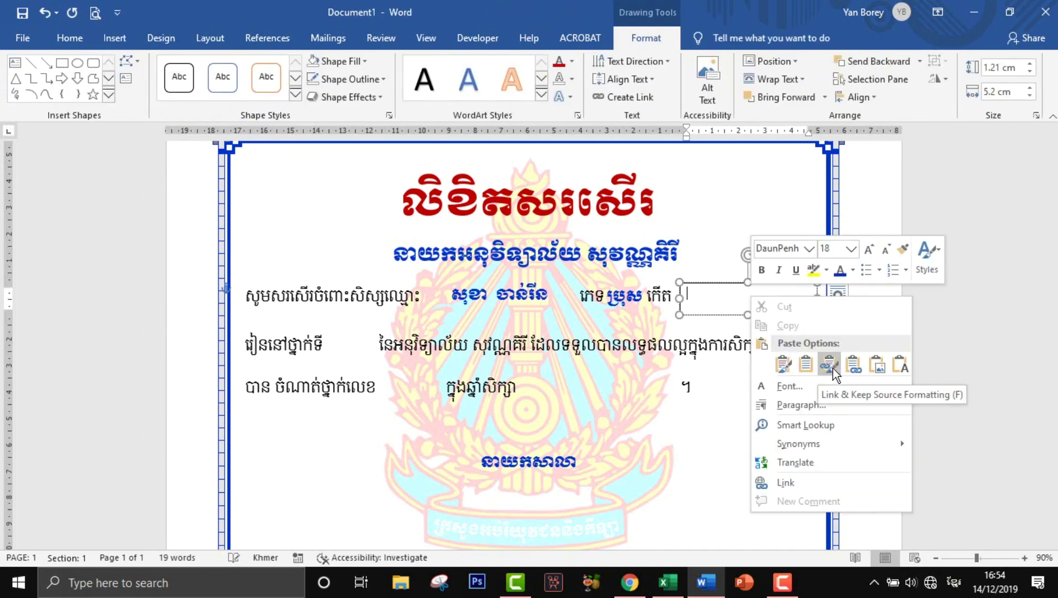
pyautogui.click(834, 368)
pyautogui.moveTo(748, 314)
pyautogui.mouseDown()
pyautogui.moveTo(748, 345)
pyautogui.moveTo(686, 317)
pyautogui.moveTo(628, 313)
pyautogui.mouseUp()
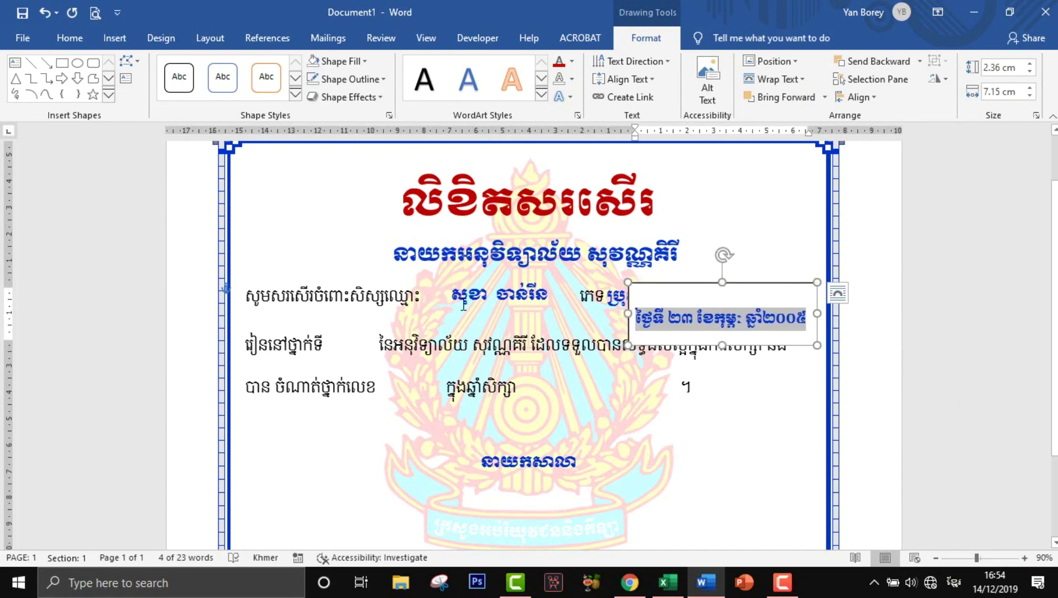
pyautogui.click(421, 297)
pyautogui.press('Delete')
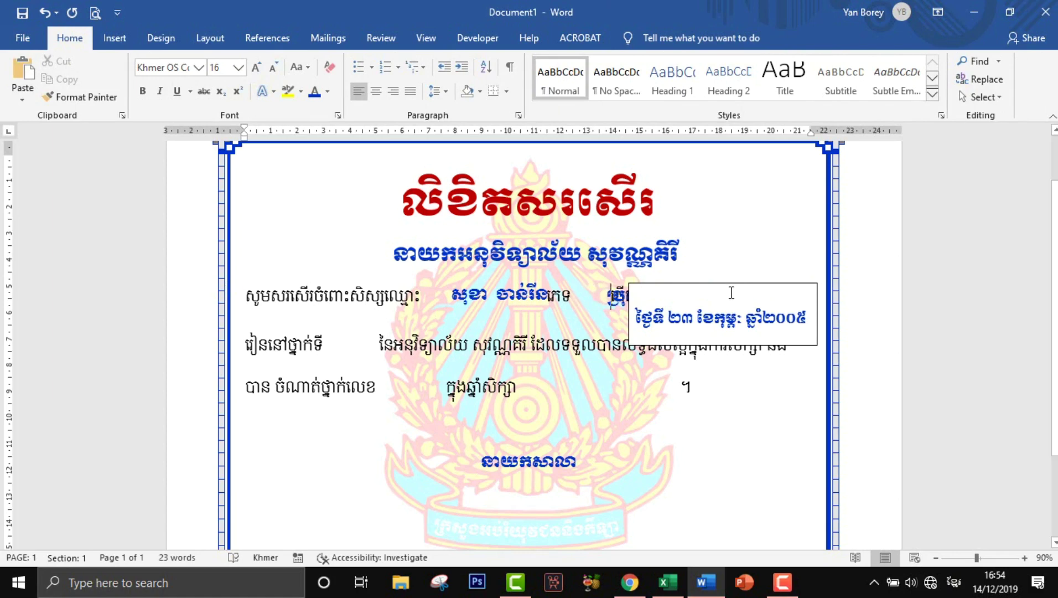
# - Reposition the birth-date, ប្រុស and student-name boxes beside their labels on the first line
pyautogui.moveTo(726, 287); pyautogui.dragTo(741, 262)
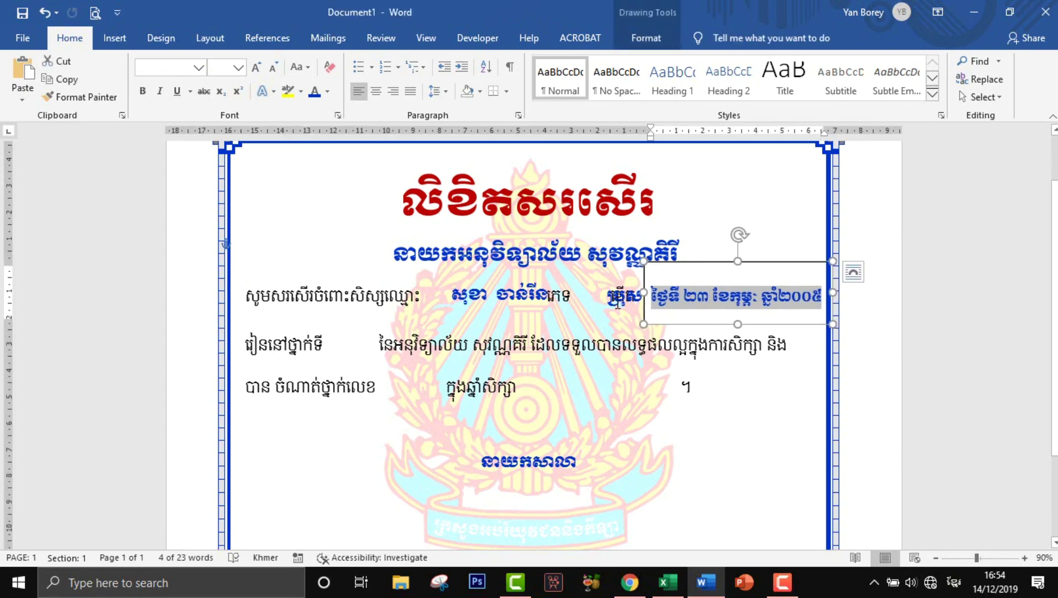
pyautogui.moveTo(618, 324); pyautogui.dragTo(579, 326)
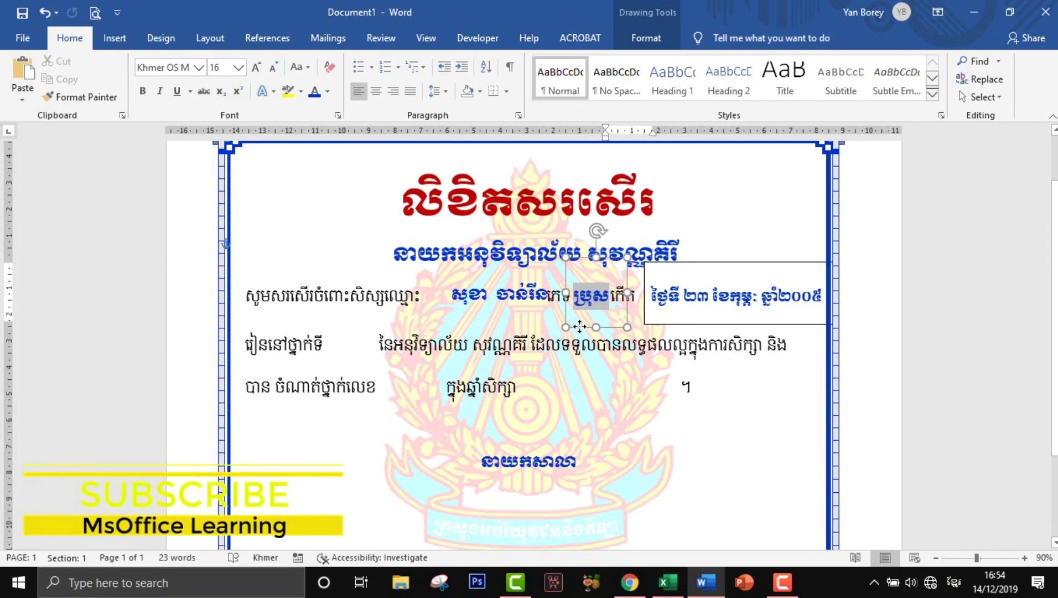
pyautogui.click(515, 305)
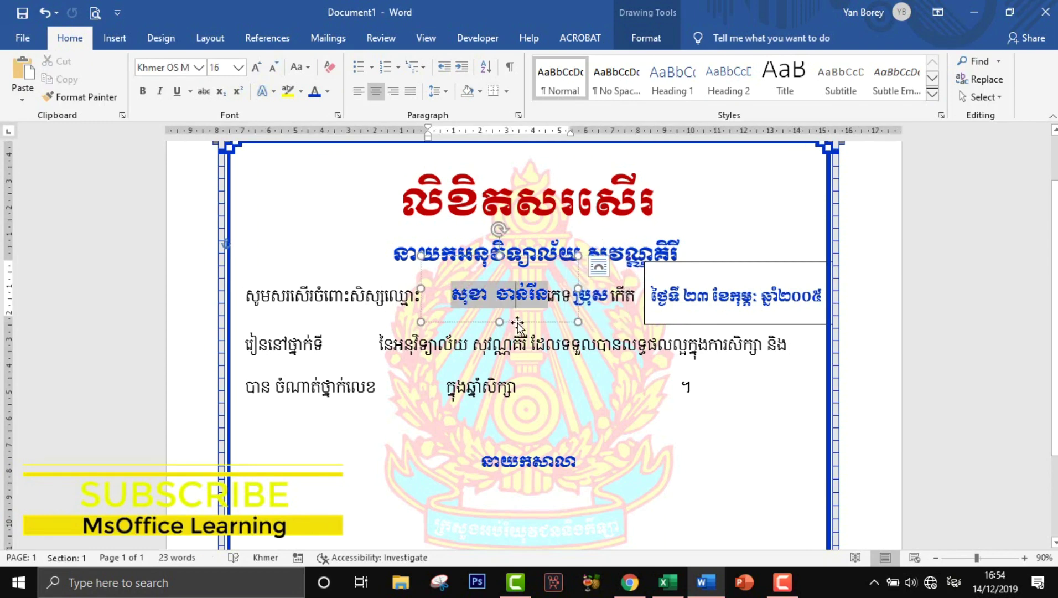
pyautogui.moveTo(517, 327); pyautogui.dragTo(496, 329)
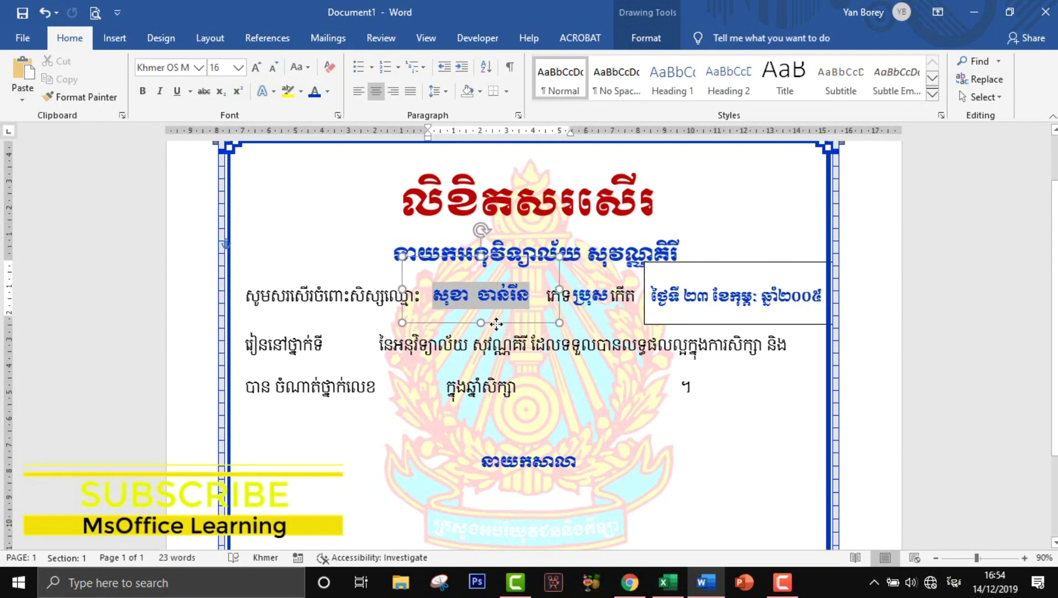
pyautogui.click(666, 316)
pyautogui.click(645, 37)
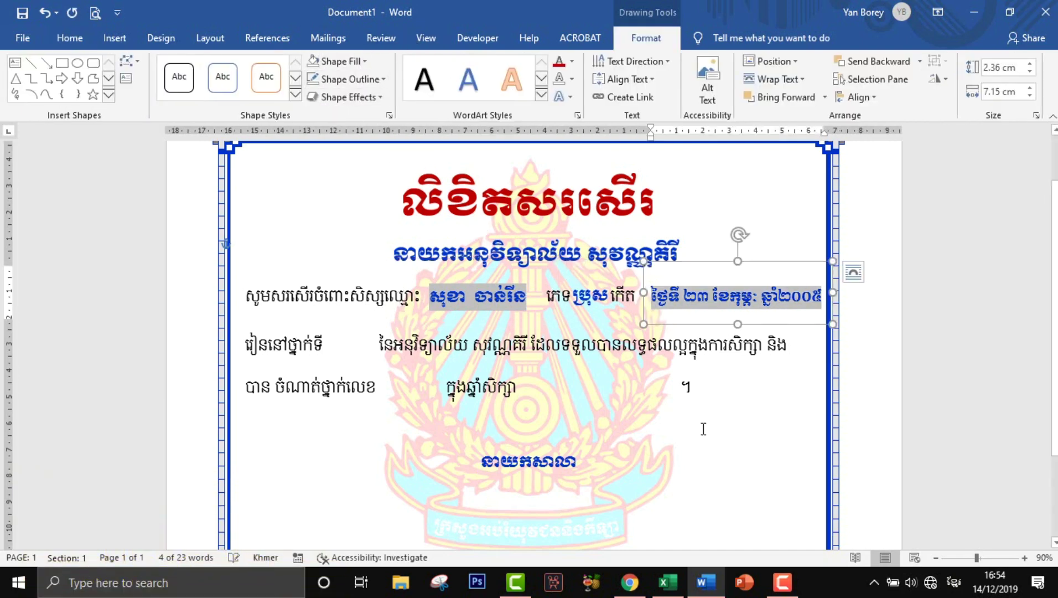
pyautogui.click(725, 446)
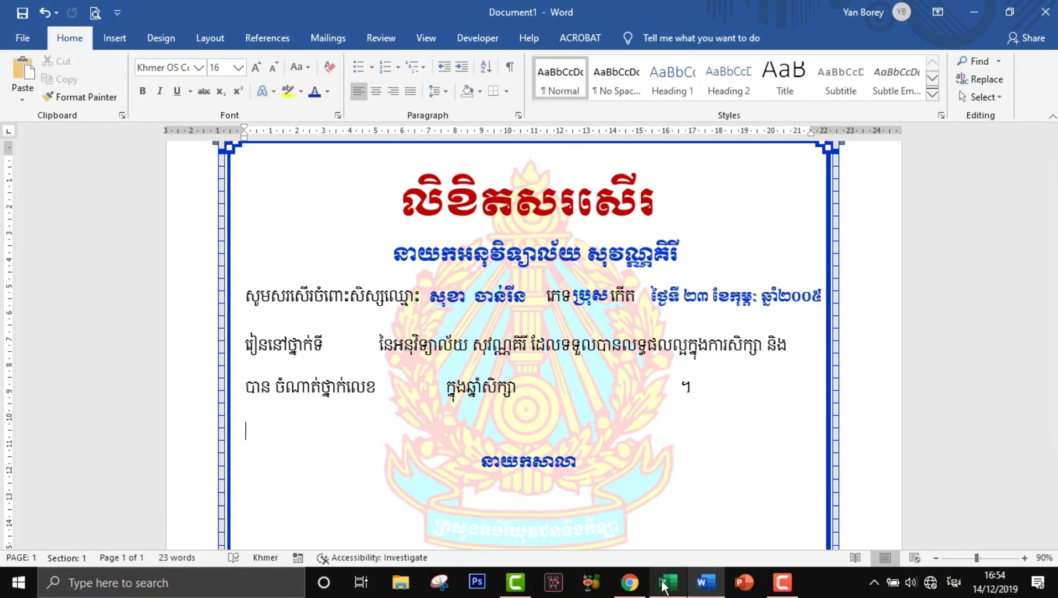
pyautogui.click(668, 582)
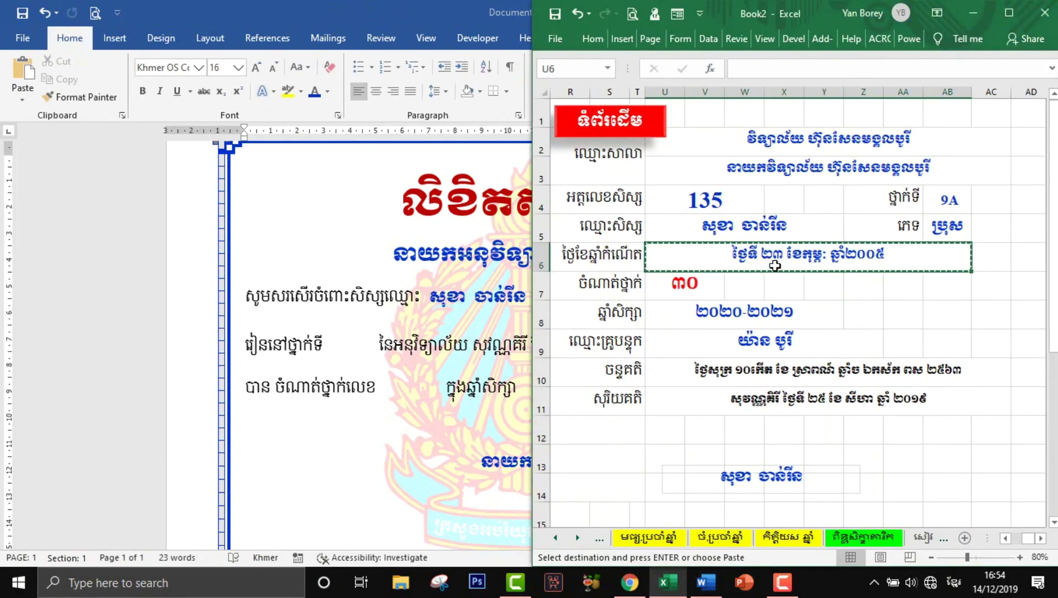
# - Copy the class value 9A from Excel cell AB4
pyautogui.click(949, 202)
pyautogui.rightClick(951, 208)
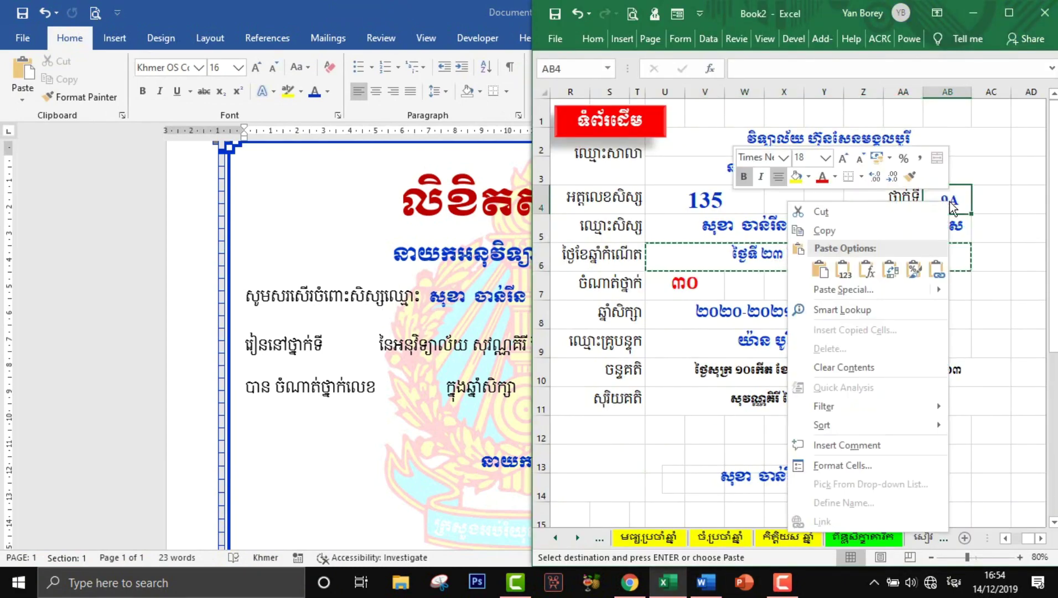
pyautogui.click(824, 230)
pyautogui.click(376, 256)
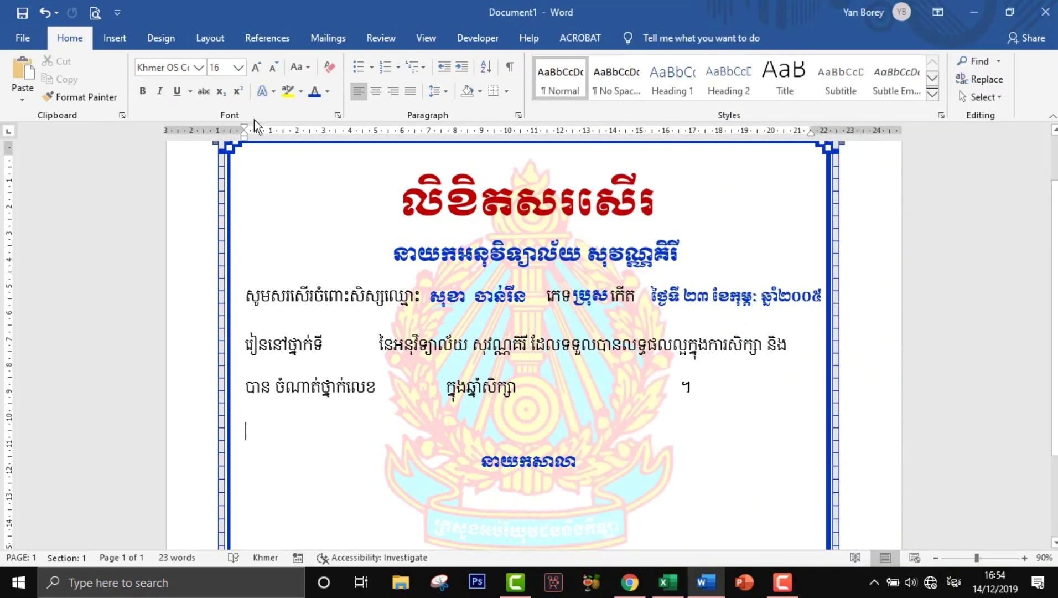
# - Draw a text box, paste-link 9A into it, and move it beside the class label
pyautogui.click(113, 39)
pyautogui.click(155, 98)
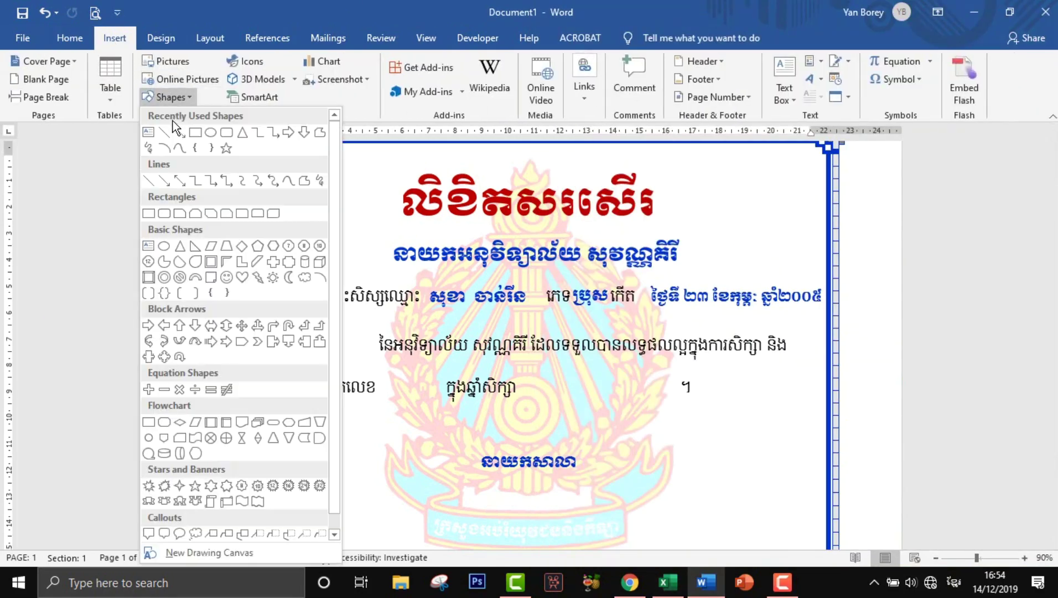
pyautogui.click(149, 133)
pyautogui.moveTo(333, 333); pyautogui.dragTo(380, 358)
pyautogui.rightClick(366, 344)
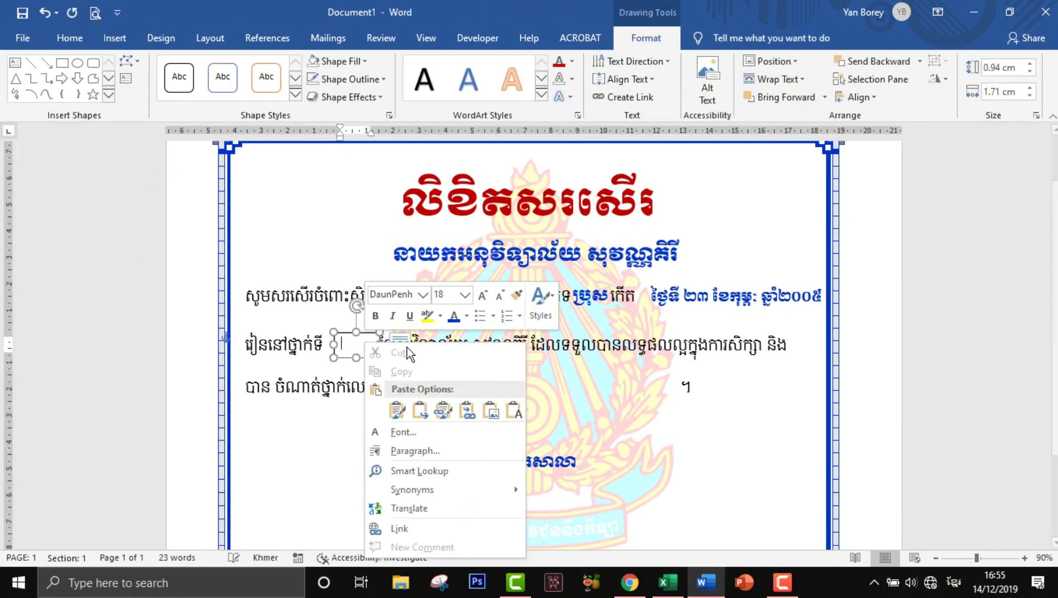
pyautogui.click(447, 417)
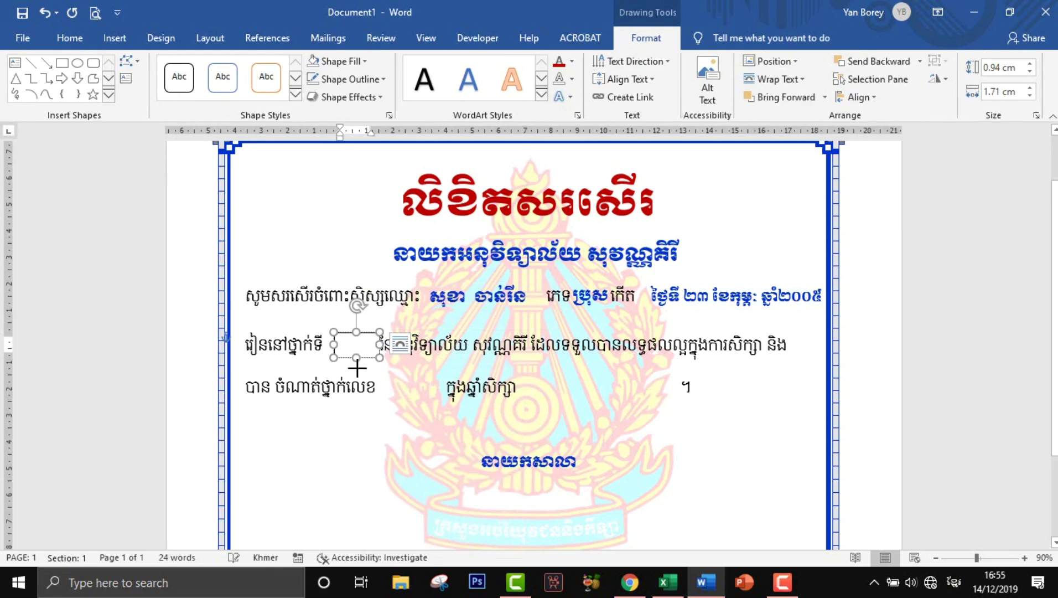
pyautogui.write('9A')
pyautogui.moveTo(359, 376); pyautogui.dragTo(366, 360)
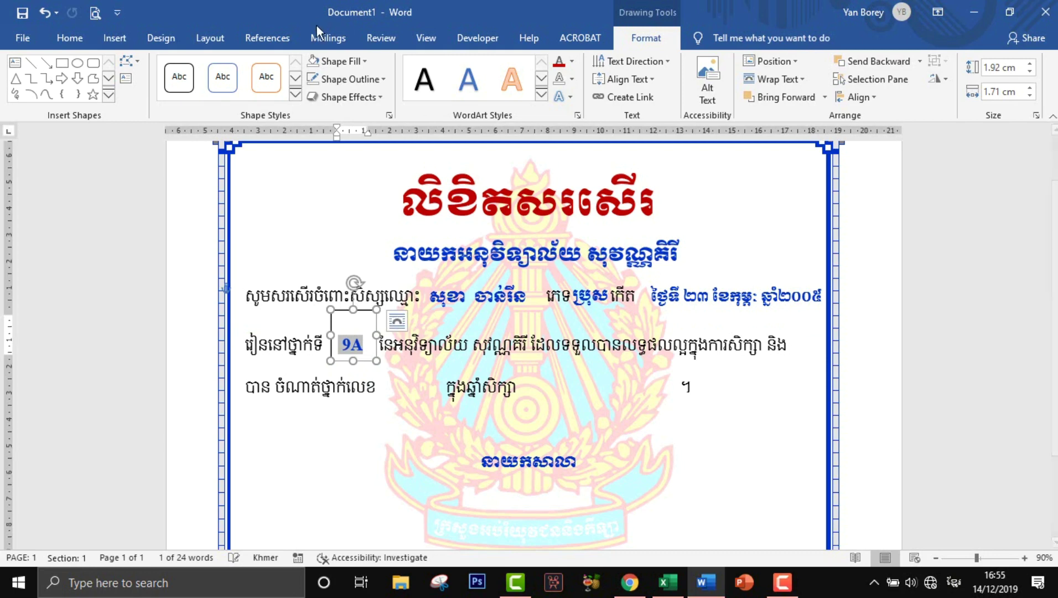
pyautogui.click(522, 420)
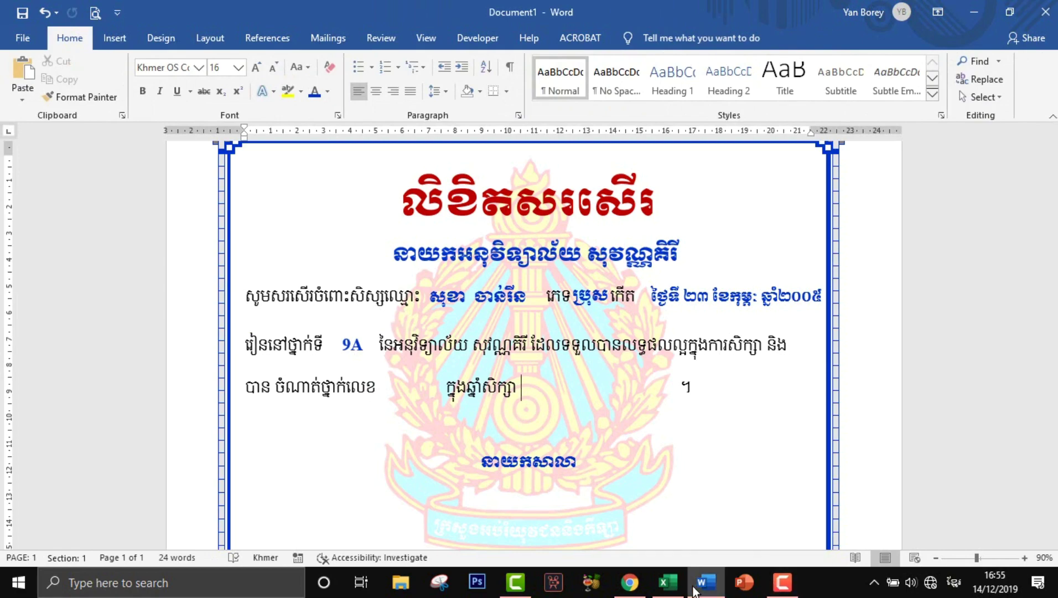
pyautogui.click(670, 584)
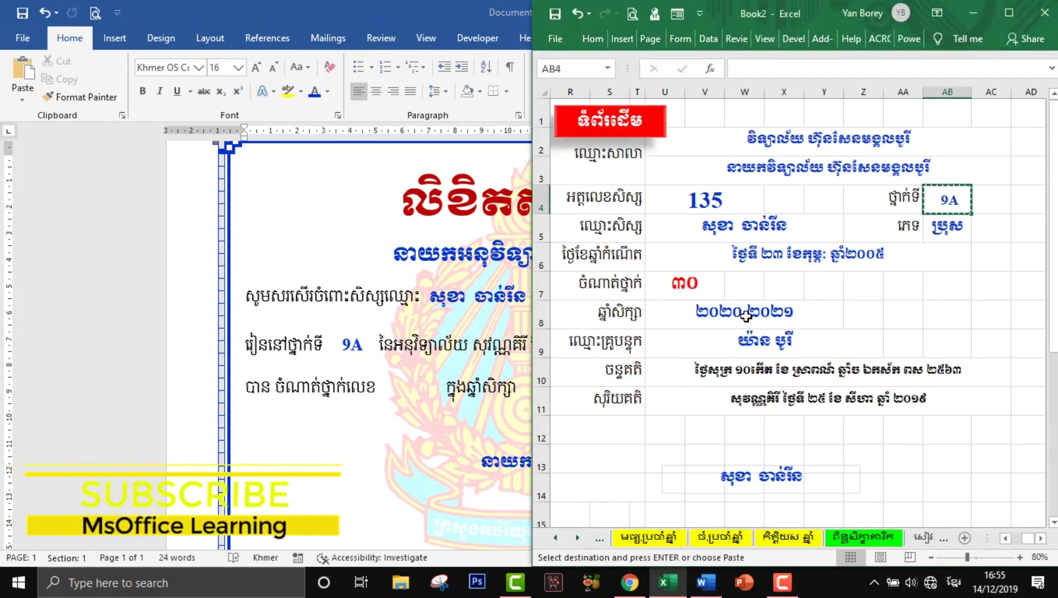
# - Copy the rank ៣០ from Excel cell U7
pyautogui.click(703, 287)
pyautogui.rightClick(699, 287)
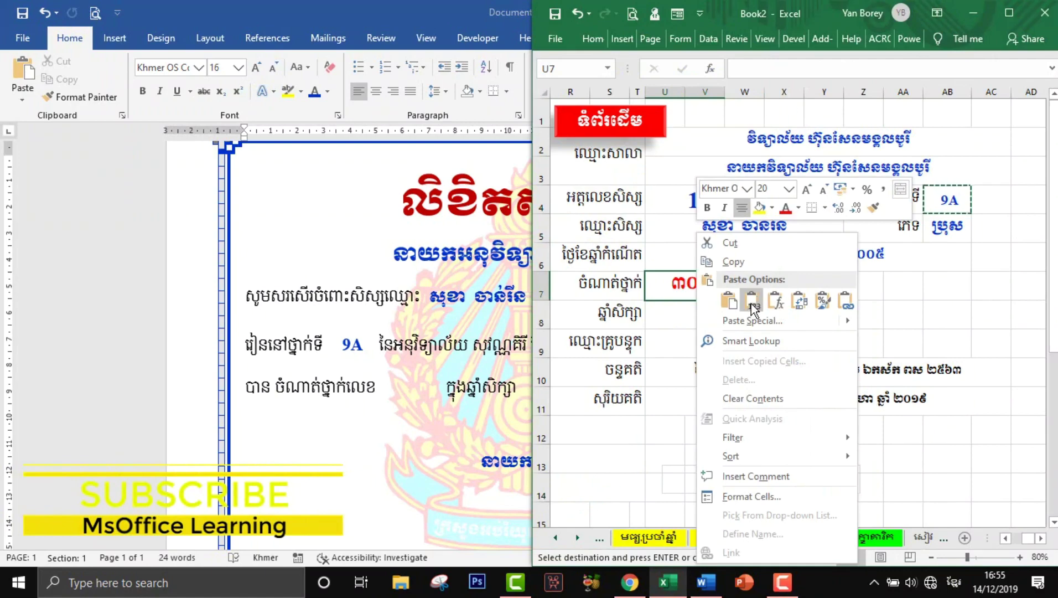
pyautogui.click(736, 262)
pyautogui.click(127, 45)
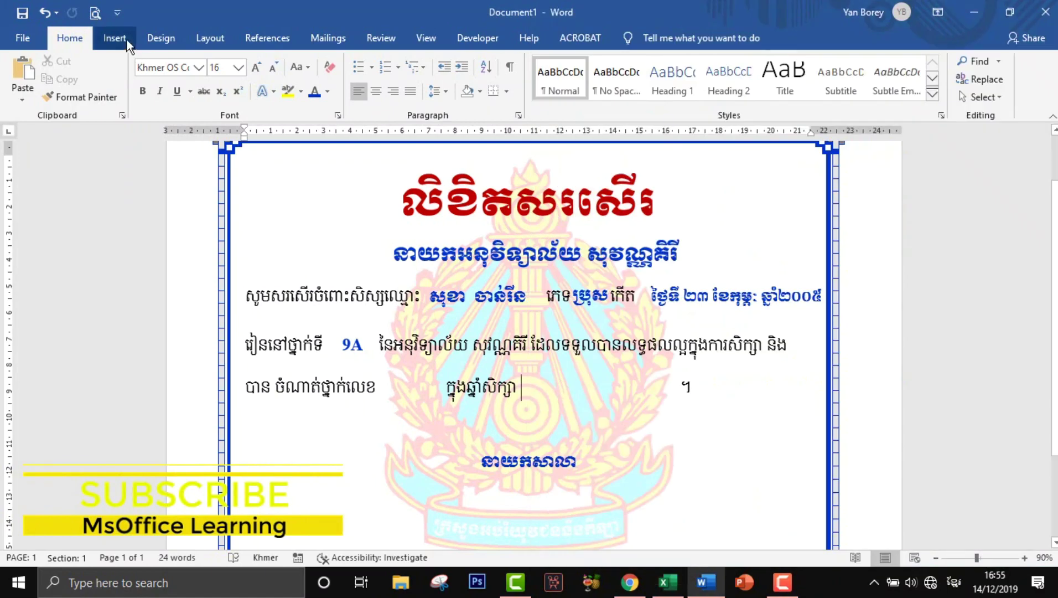
# - Draw a text box after the rank label and undo a misplaced paste of ៣០
pyautogui.click(115, 38)
pyautogui.click(166, 97)
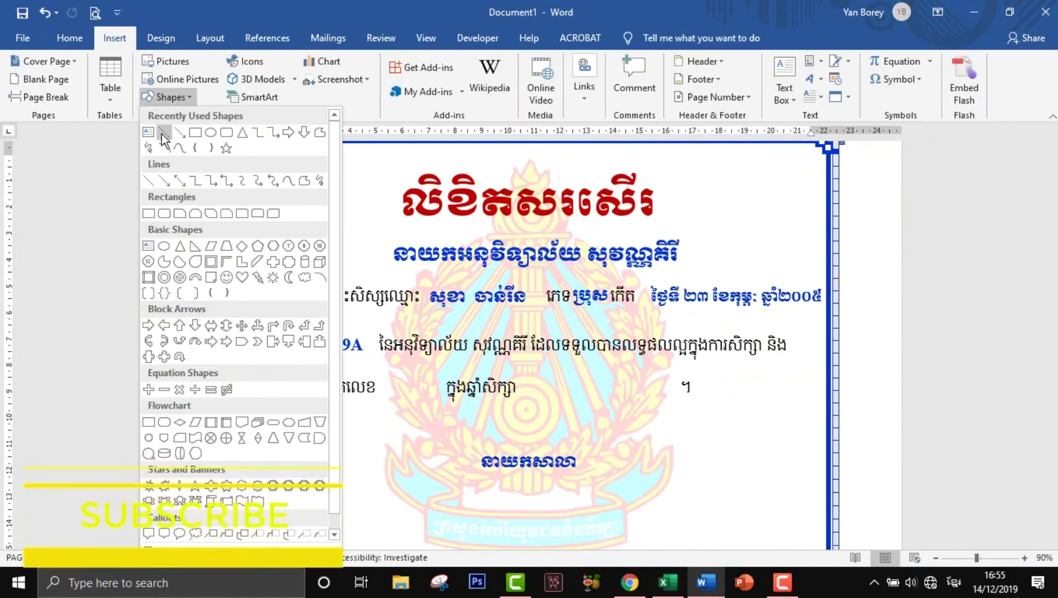
pyautogui.click(148, 132)
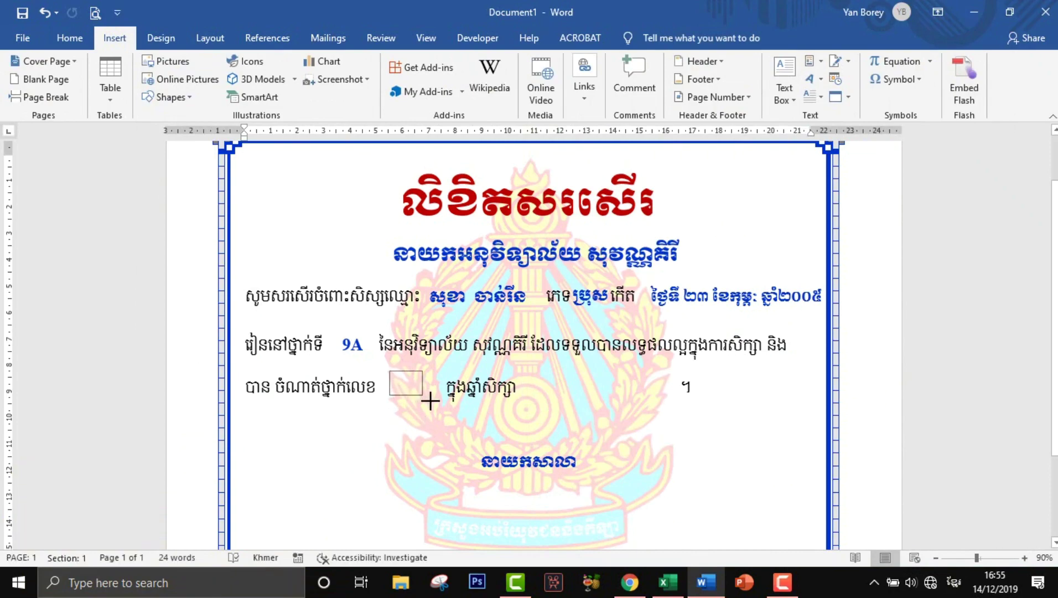
pyautogui.moveTo(434, 410); pyautogui.dragTo(432, 410)
pyautogui.rightClick(409, 387)
pyautogui.click(437, 144)
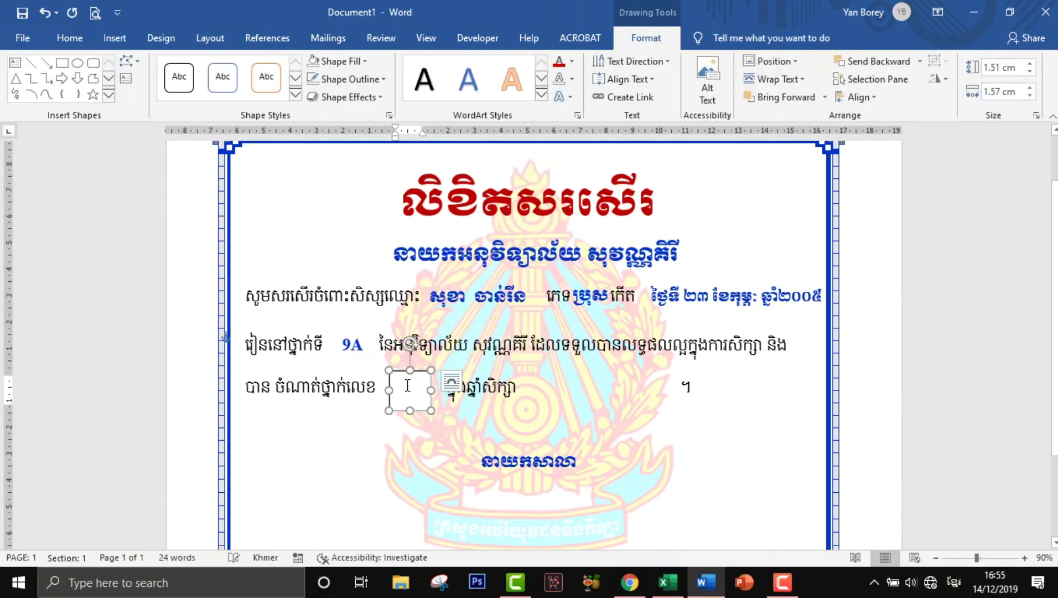
pyautogui.rightClick(407, 386)
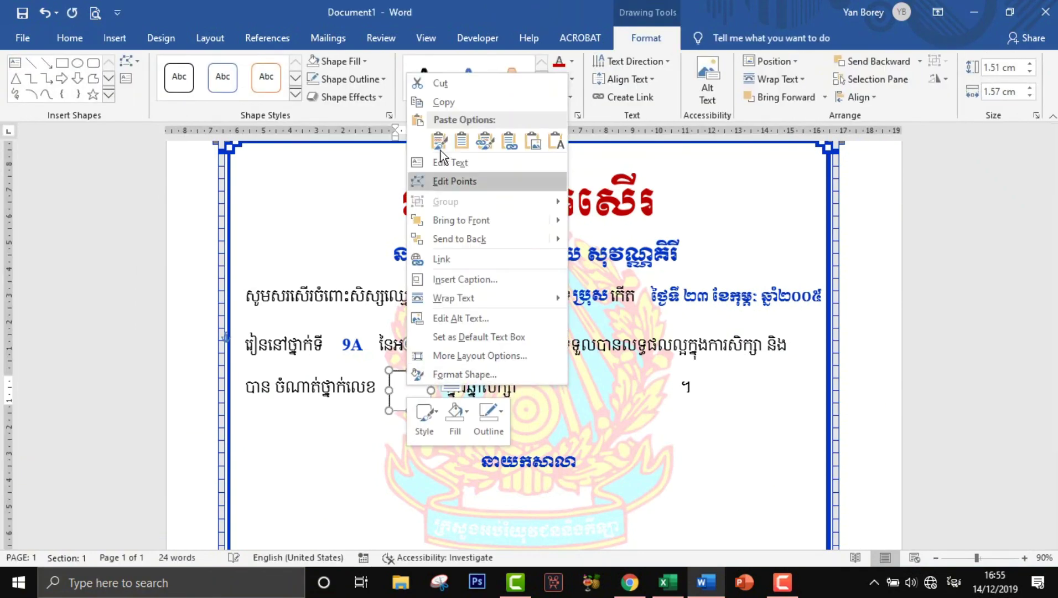
pyautogui.click(482, 140)
pyautogui.click(411, 462)
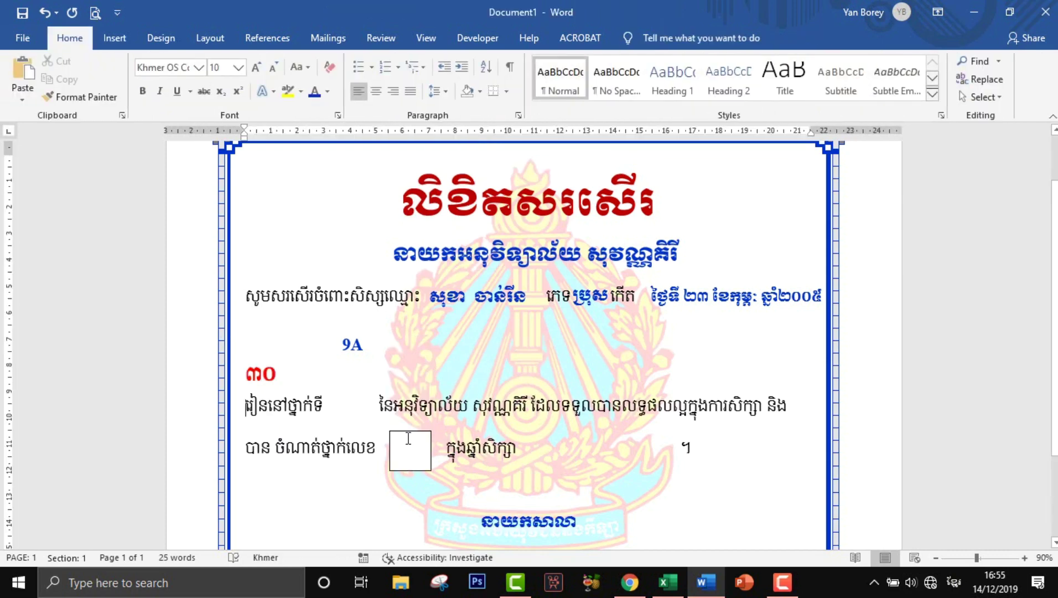
pyautogui.hotkey('ctrl', 'z')
# - Paste-link ៣០ into the rank box, widen it, and move it beside the rank label
pyautogui.click(404, 384)
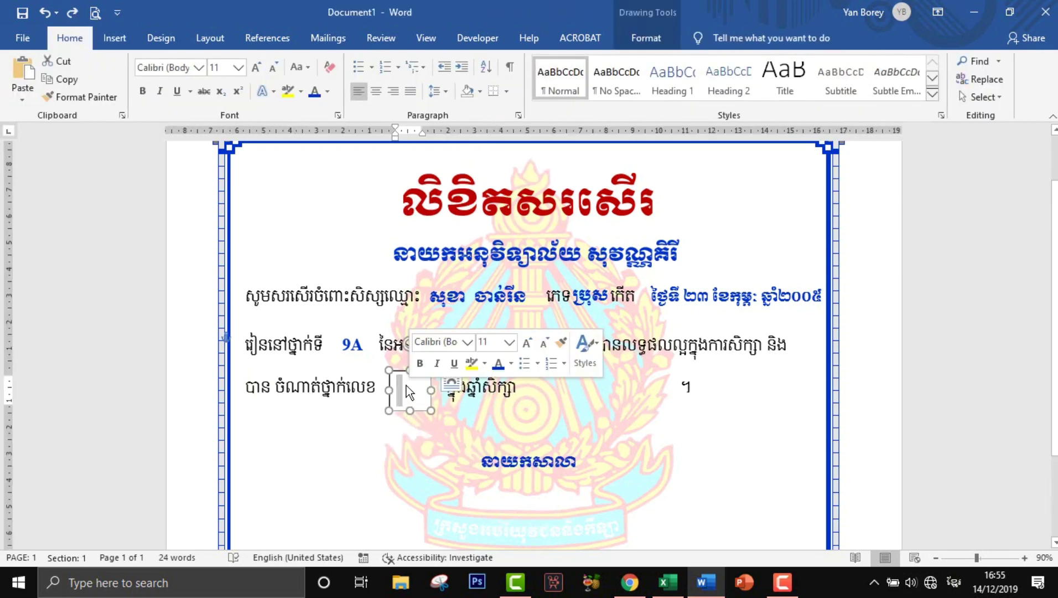
pyautogui.rightClick(402, 383)
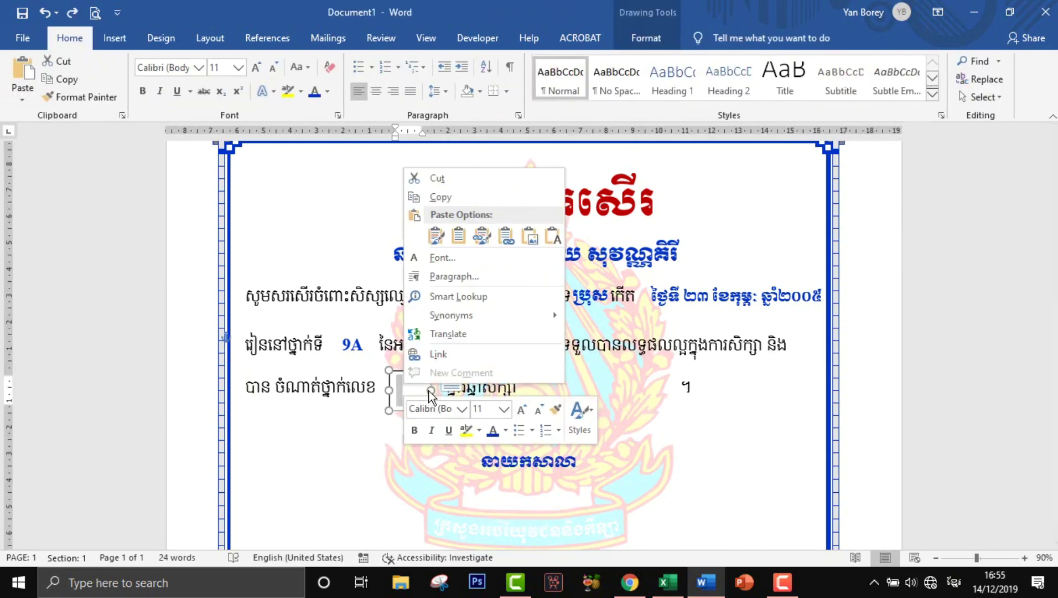
pyautogui.click(489, 238)
pyautogui.hotkey('ctrl', 'a')
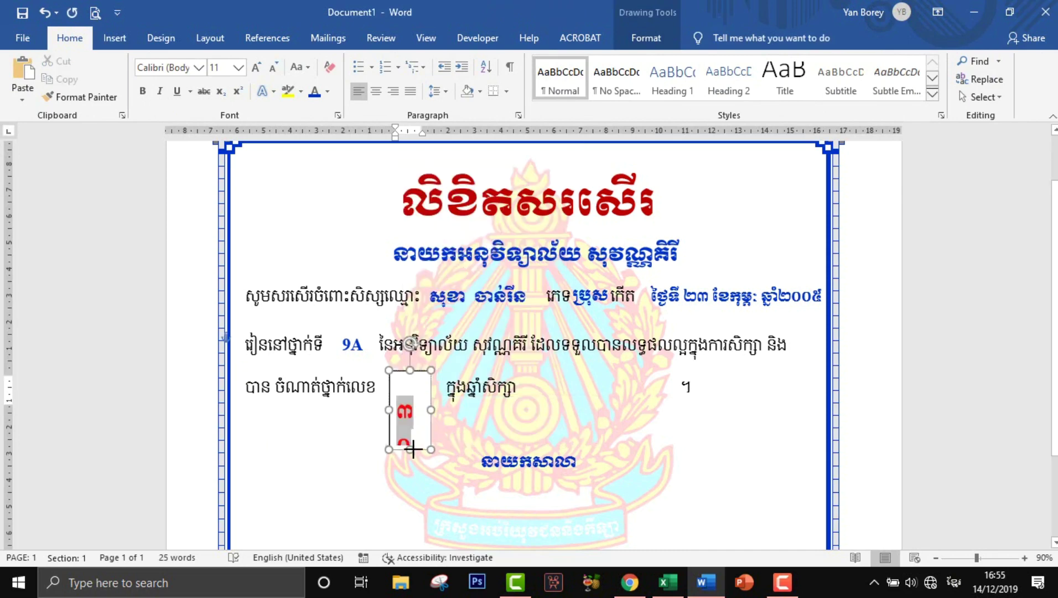
pyautogui.moveTo(440, 413); pyautogui.dragTo(461, 412)
pyautogui.moveTo(433, 448); pyautogui.dragTo(423, 423)
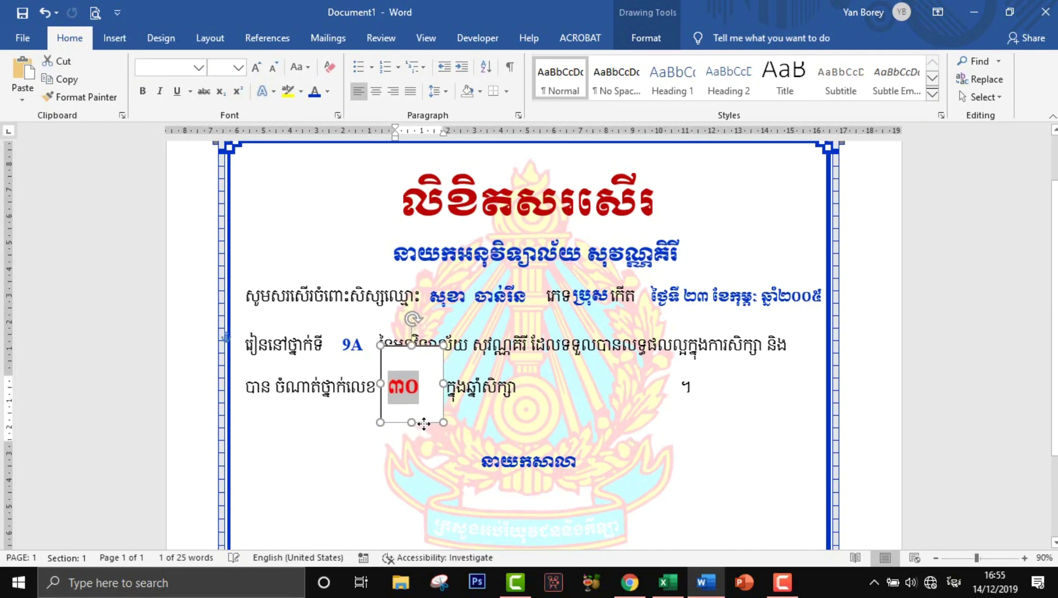
pyautogui.click(646, 38)
pyautogui.click(316, 63)
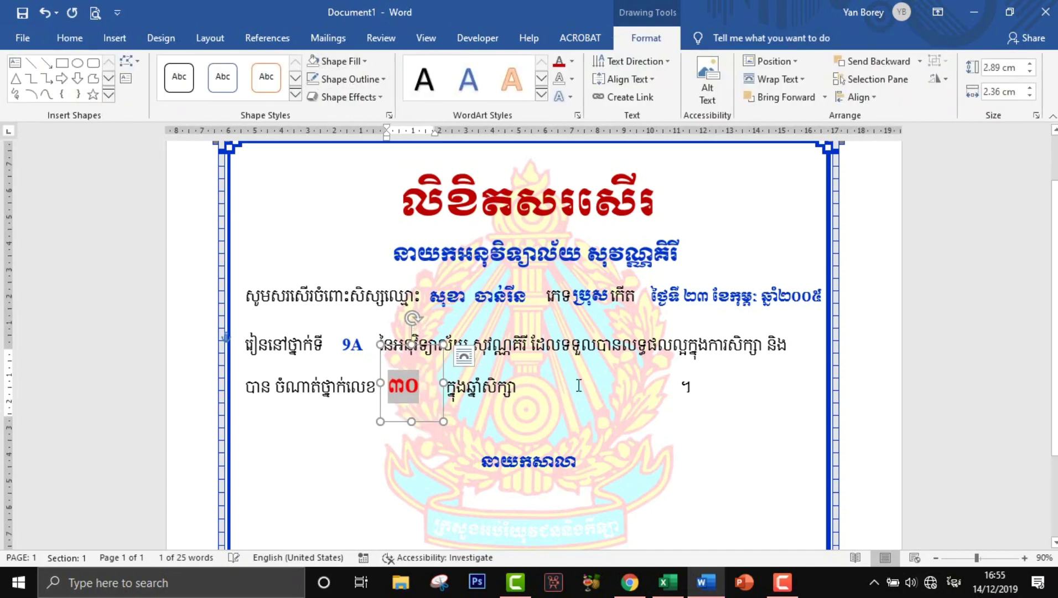
pyautogui.press('Escape')
# - Copy the school year ២០២០-២០២១ from Excel
pyautogui.click(668, 582)
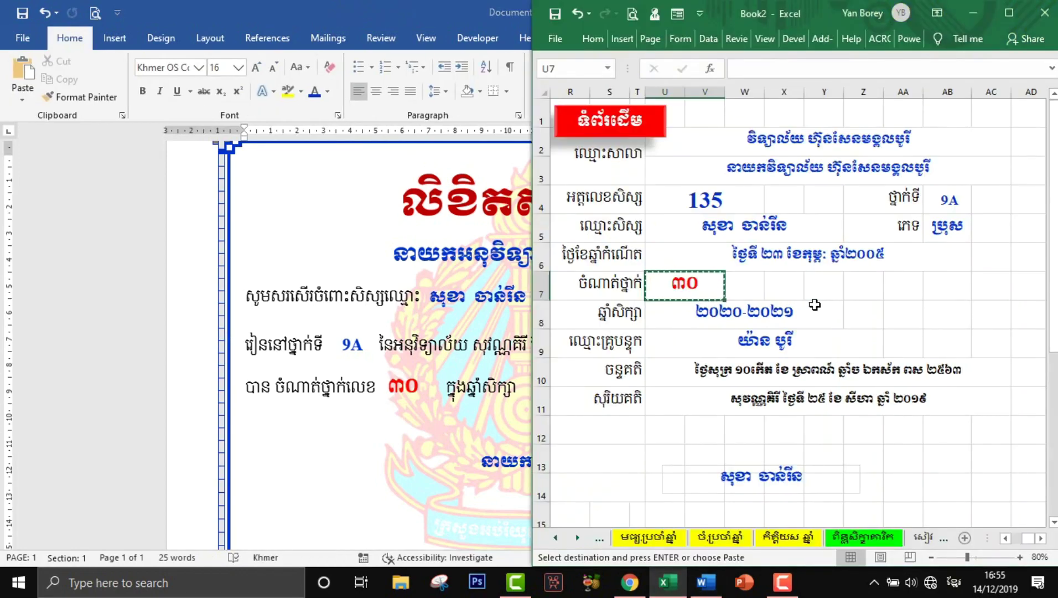
pyautogui.click(768, 324)
pyautogui.rightClick(768, 318)
pyautogui.click(830, 264)
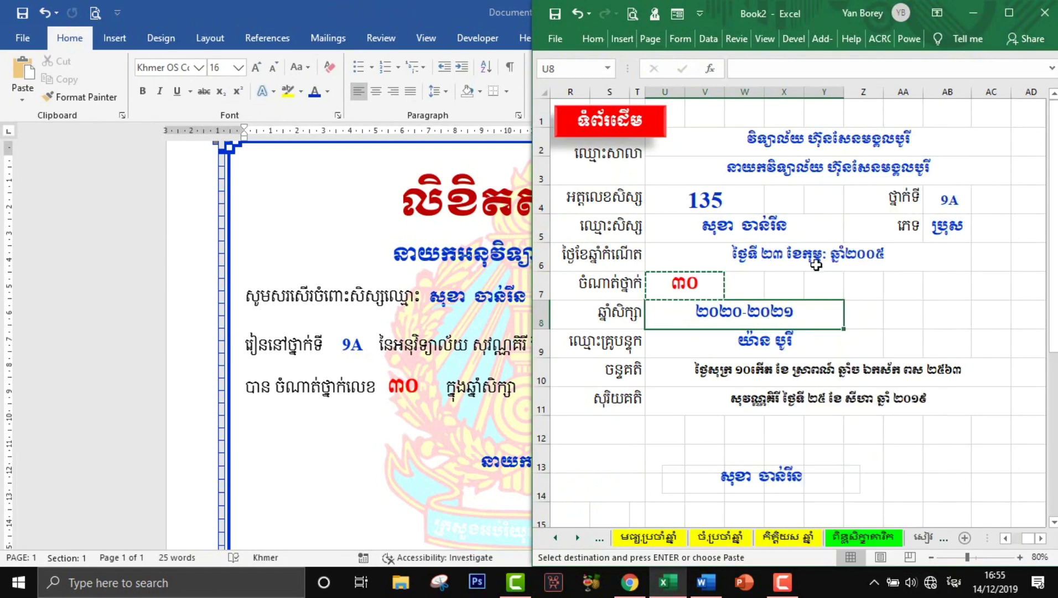
pyautogui.click(118, 38)
# - Draw a text box after the school-year label and paste-link ២០២០-២០២១, enlarging it to fit
pyautogui.click(119, 38)
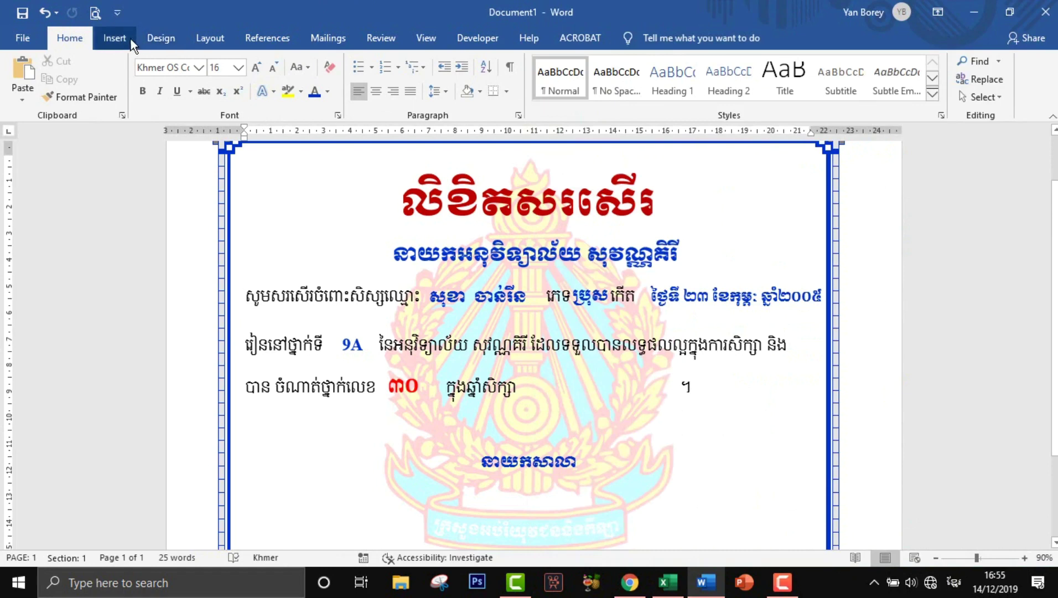
pyautogui.click(165, 97)
pyautogui.click(149, 132)
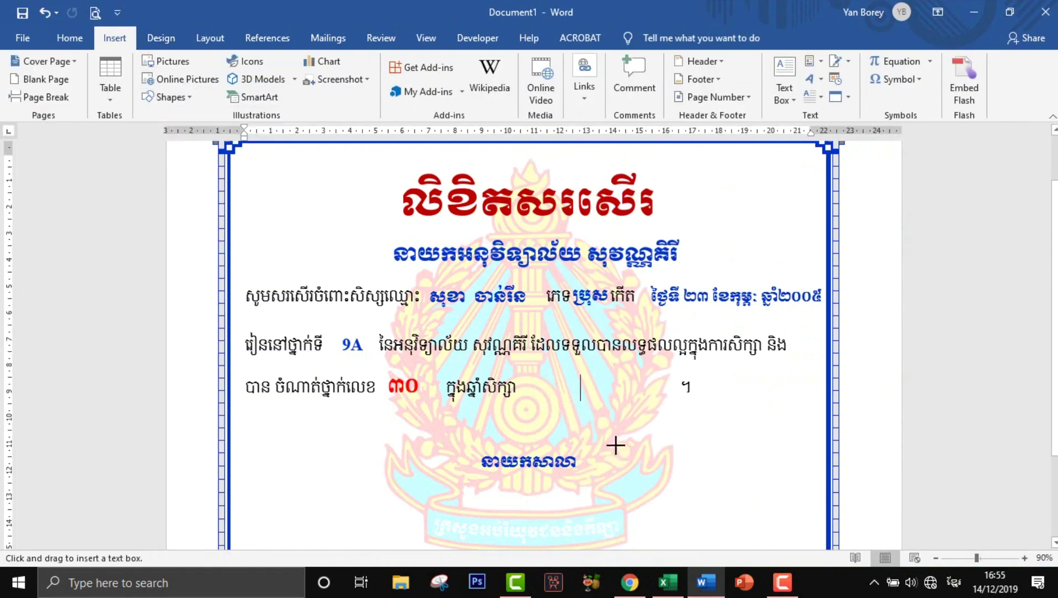
pyautogui.moveTo(529, 364); pyautogui.dragTo(672, 406)
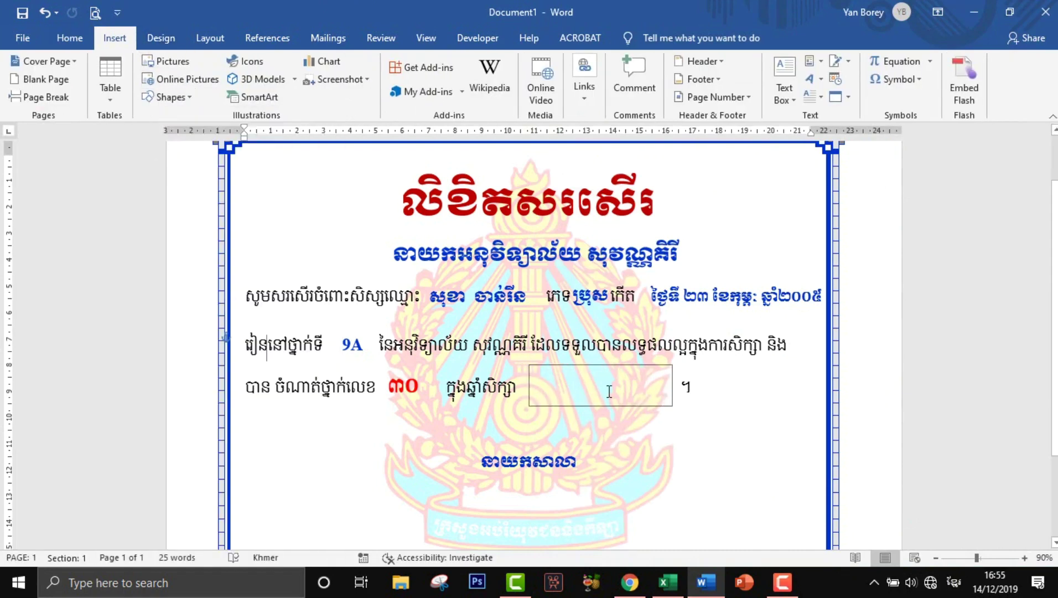
pyautogui.rightClick(543, 379)
pyautogui.click(620, 231)
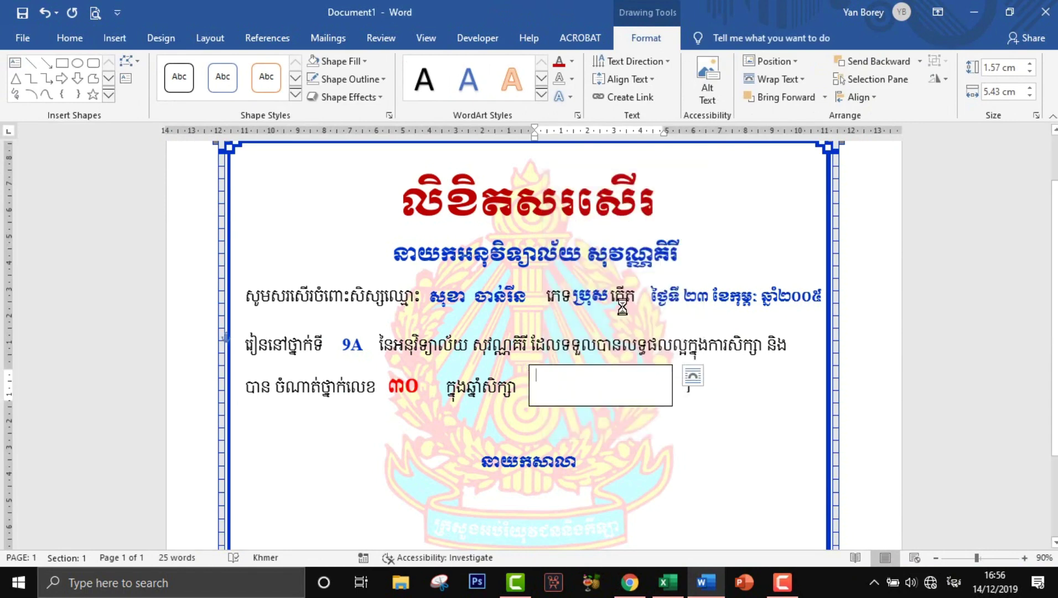
pyautogui.write('២០២០-២០២១')
pyautogui.moveTo(604, 407)
pyautogui.mouseDown()
pyautogui.moveTo(603, 423)
pyautogui.moveTo(582, 407)
pyautogui.mouseUp()
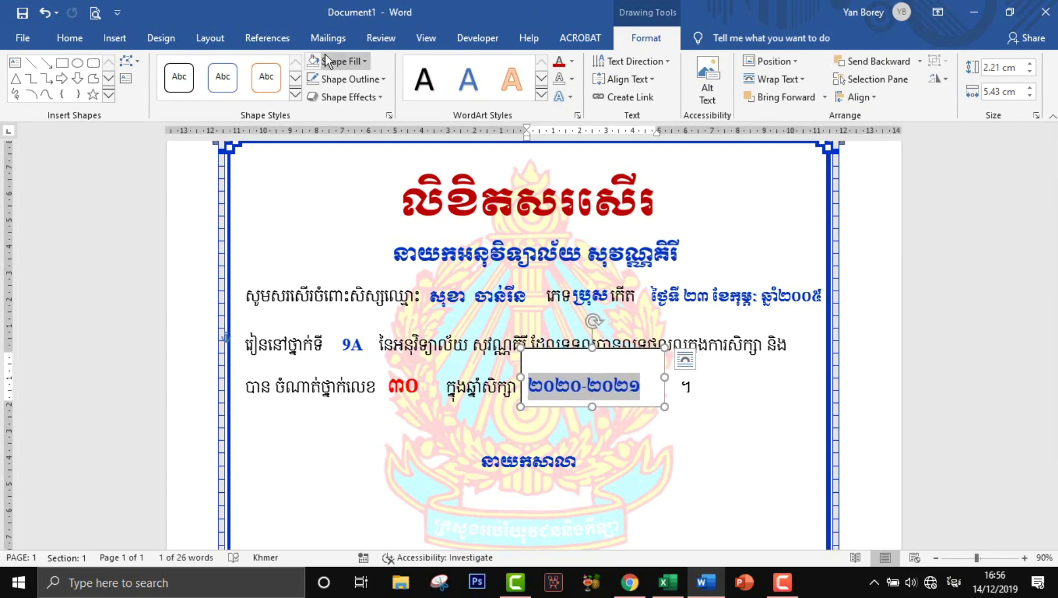
# - Set the school-year box to No Fill and No Outline
pyautogui.click(311, 60)
pyautogui.click(312, 77)
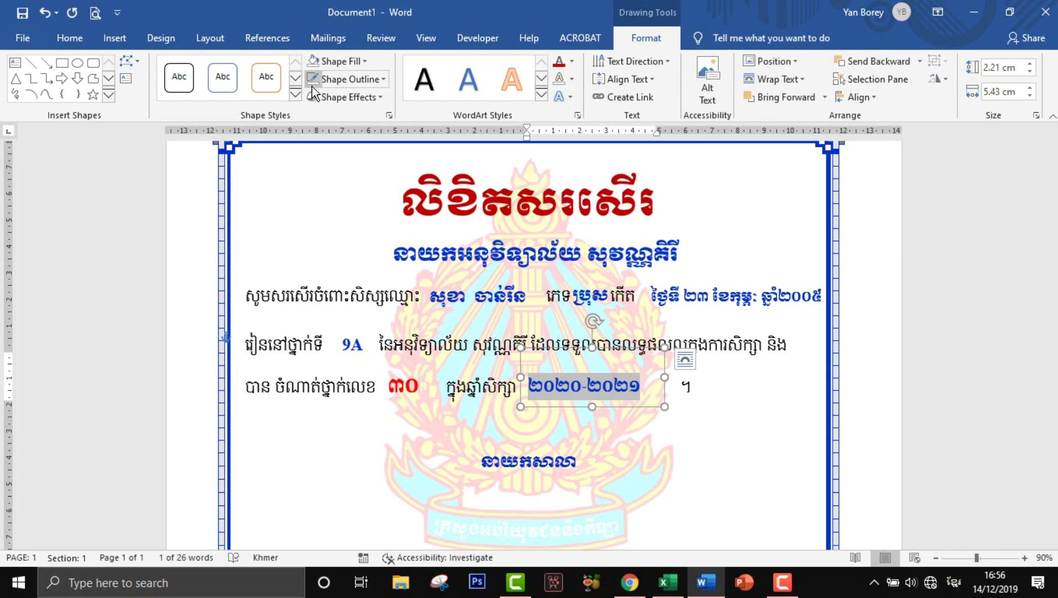
pyautogui.click(675, 433)
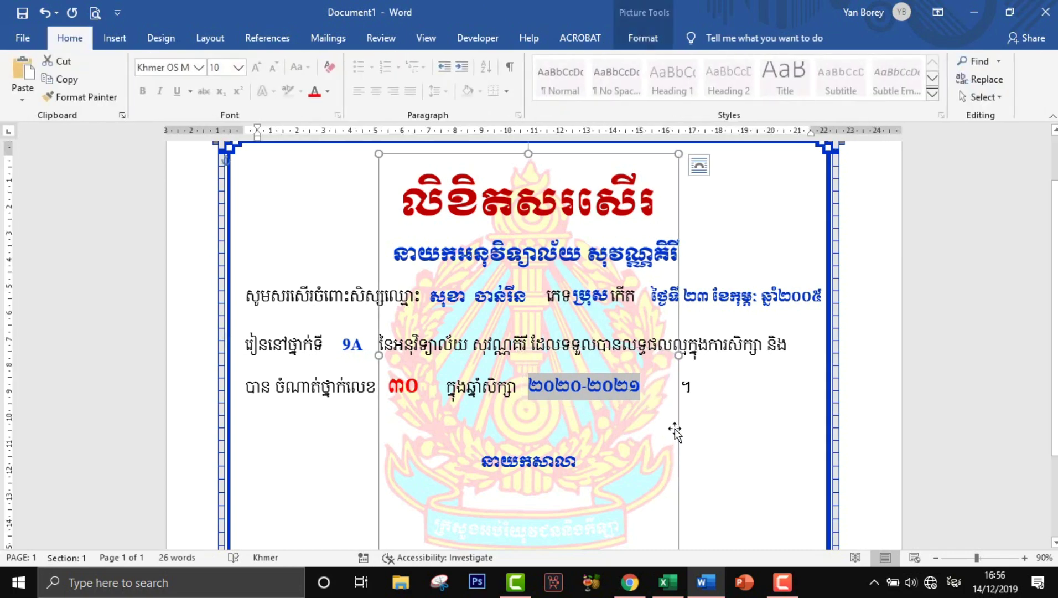
# - Snap the Word window to the left half of the screen beside Excel
pyautogui.click(764, 412)
pyautogui.scroll(-3, 715, 378)
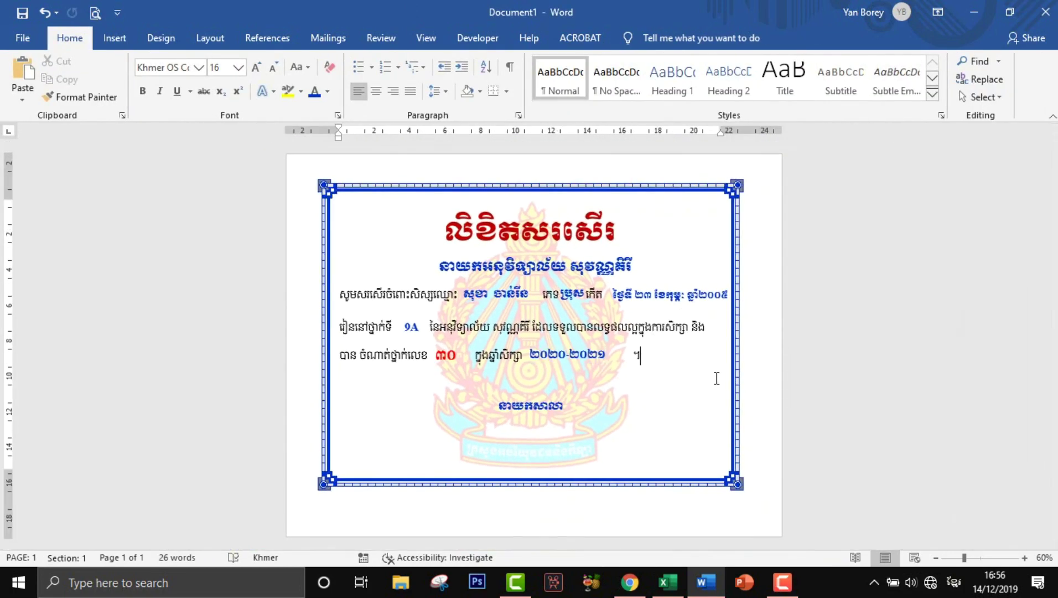
pyautogui.scroll(1, 719, 373)
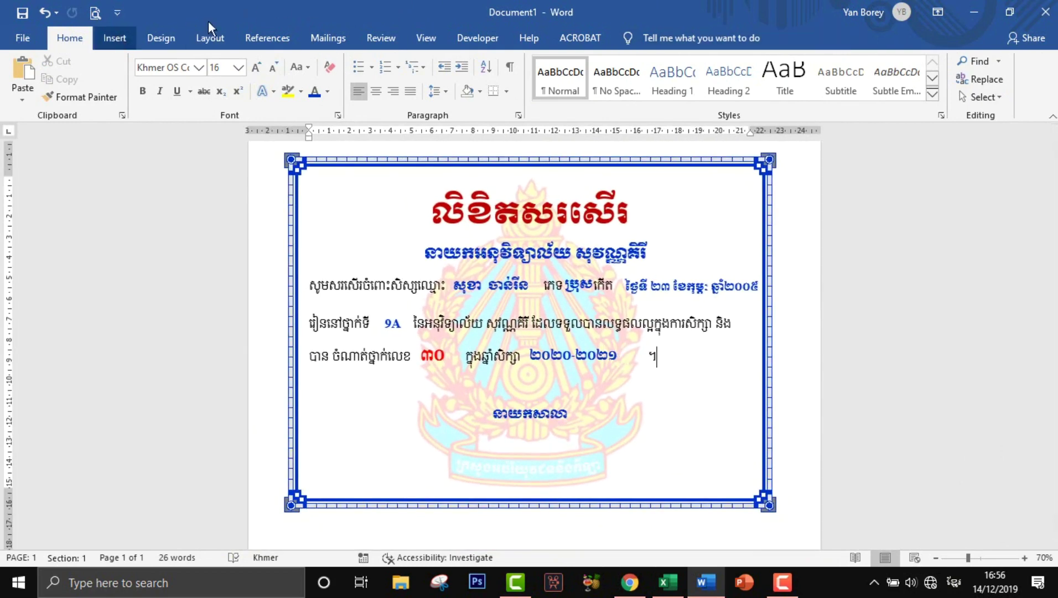
pyautogui.moveTo(799, 11)
pyautogui.mouseDown()
pyautogui.moveTo(78, 23)
pyautogui.moveTo(1, 2)
pyautogui.mouseUp()
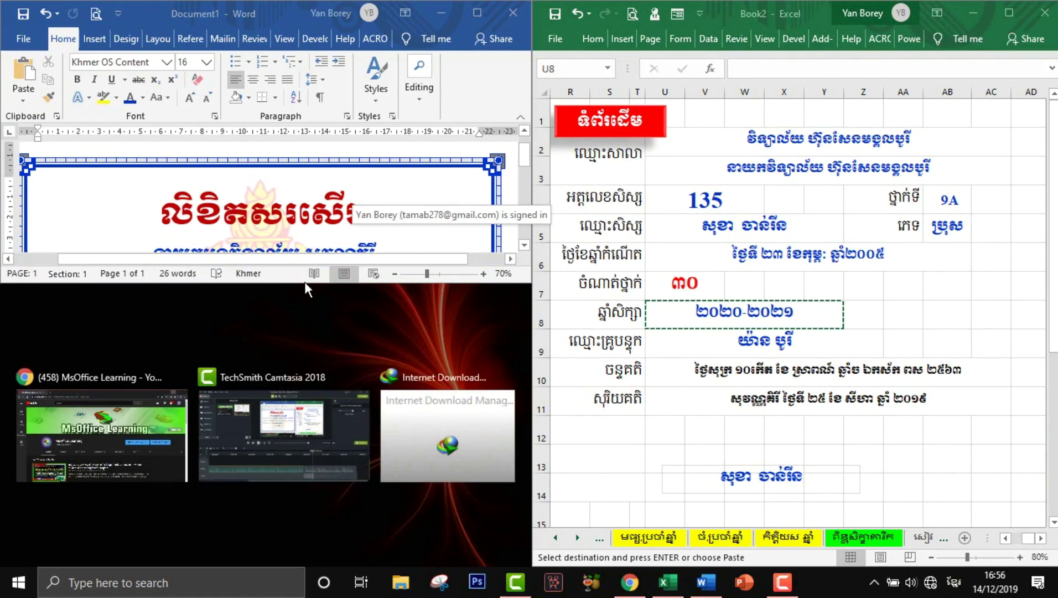
# - Stretch the Word window down, then pick student number 137 from cell U4's dropdown in Excel
pyautogui.moveTo(305, 282); pyautogui.dragTo(289, 558)
pyautogui.click(768, 255)
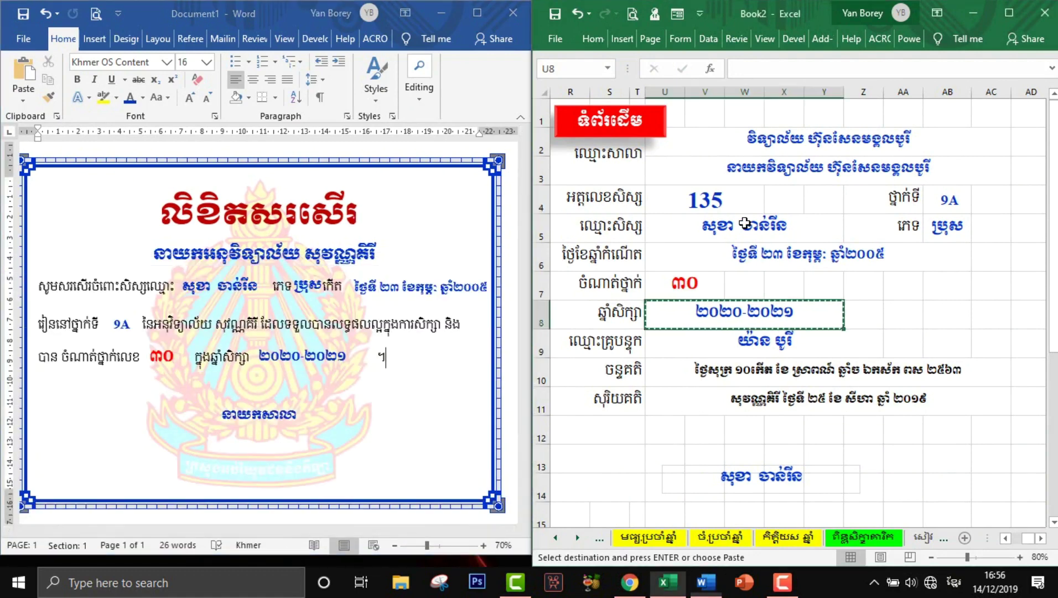
pyautogui.doubleClick(812, 203)
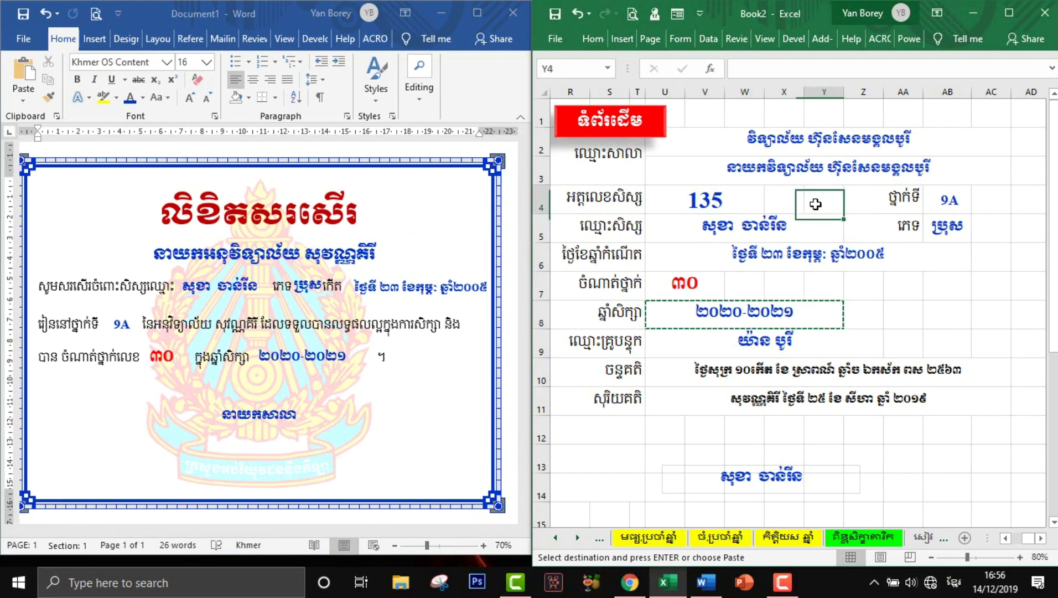
pyautogui.click(858, 272)
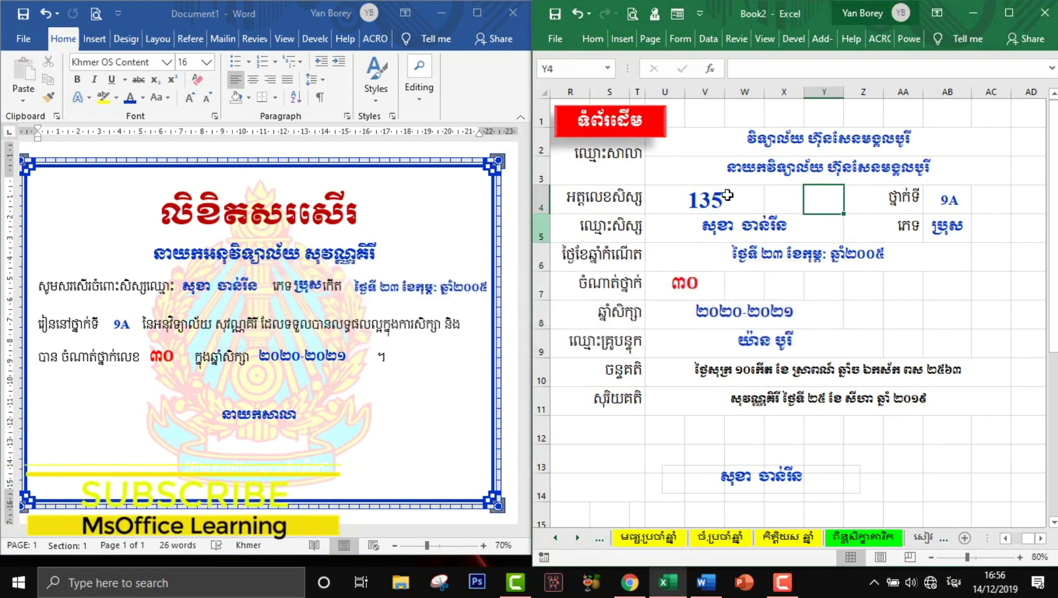
pyautogui.click(750, 213)
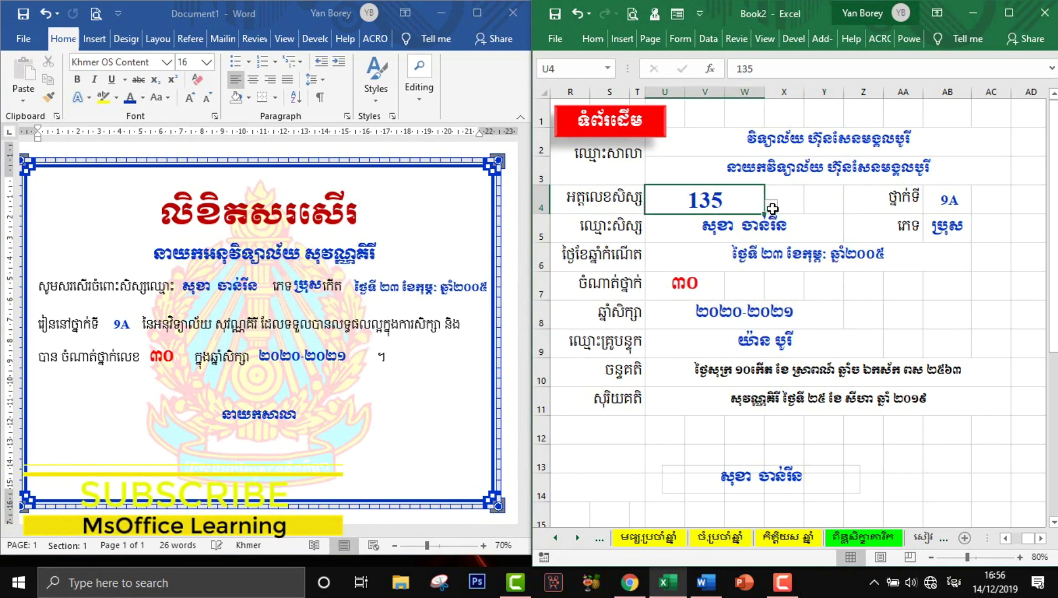
pyautogui.click(771, 206)
pyautogui.click(667, 234)
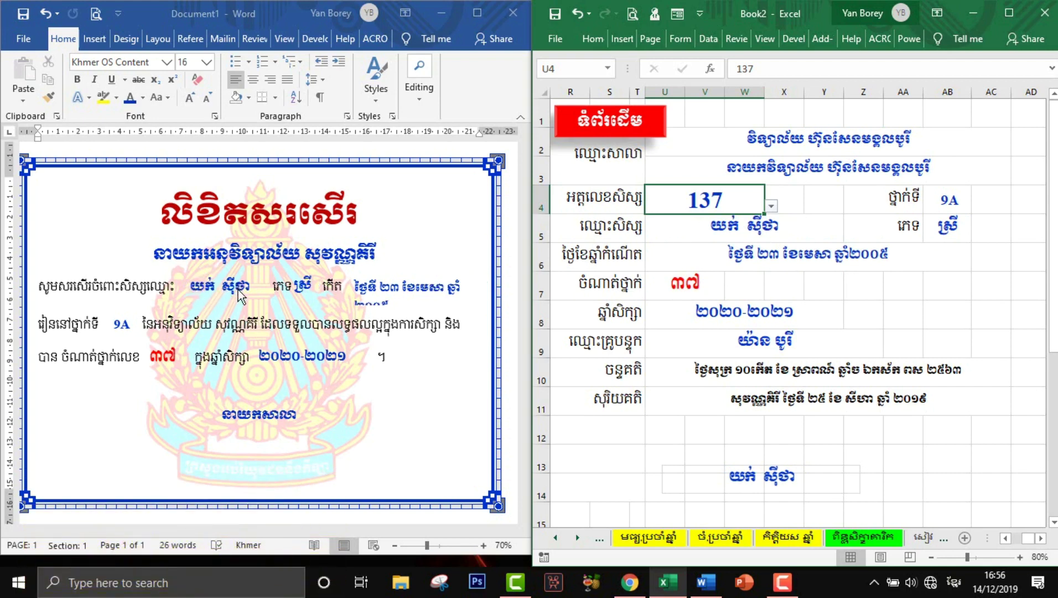
pyautogui.click(429, 289)
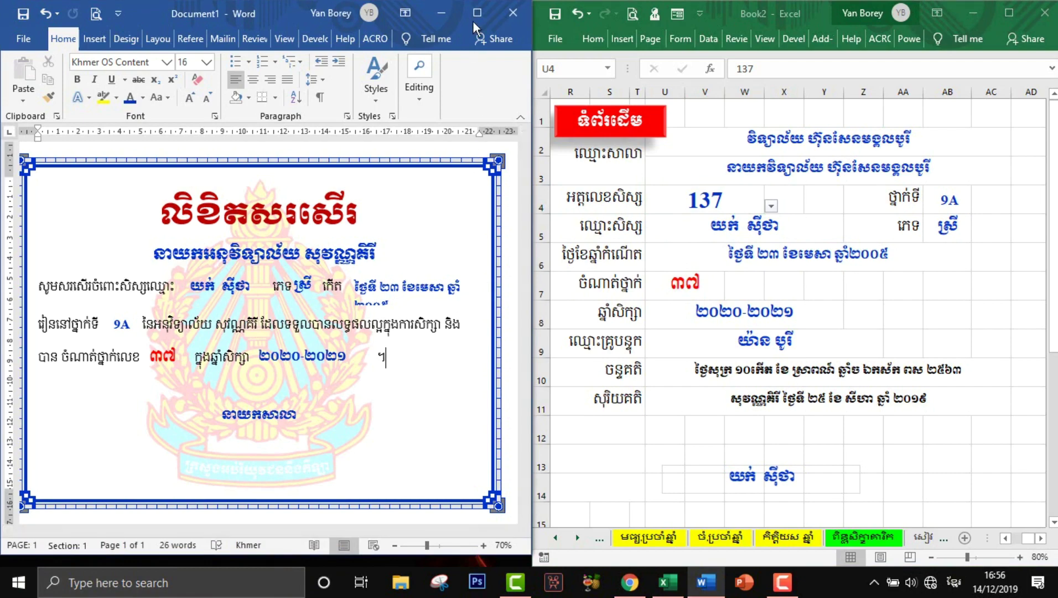
# - Widen the birth-date box so the date fits one line, then dock Word top-left
pyautogui.click(475, 16)
pyautogui.click(620, 284)
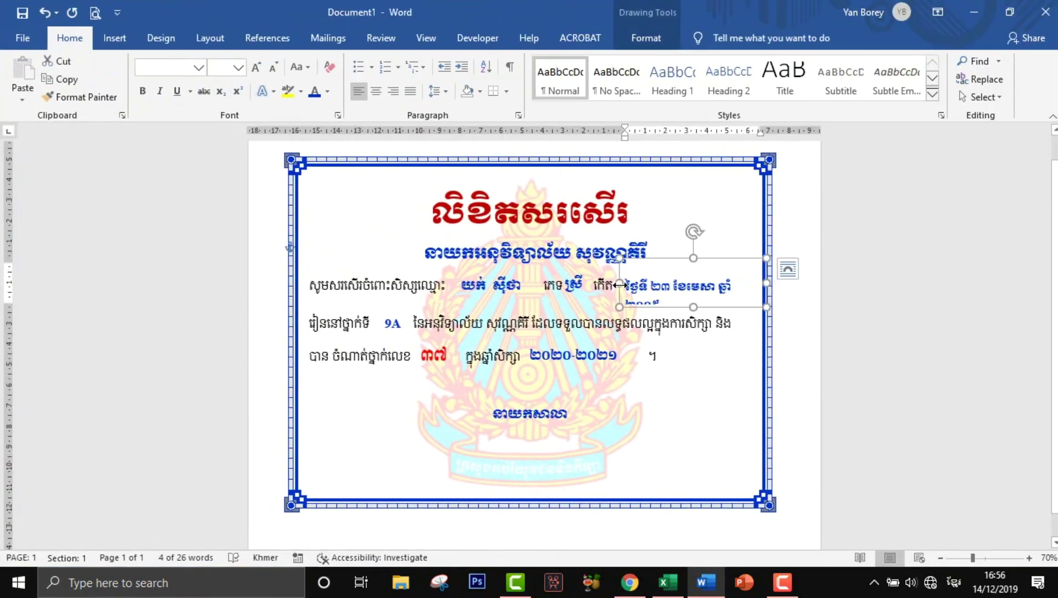
pyautogui.moveTo(619, 284); pyautogui.dragTo(610, 283)
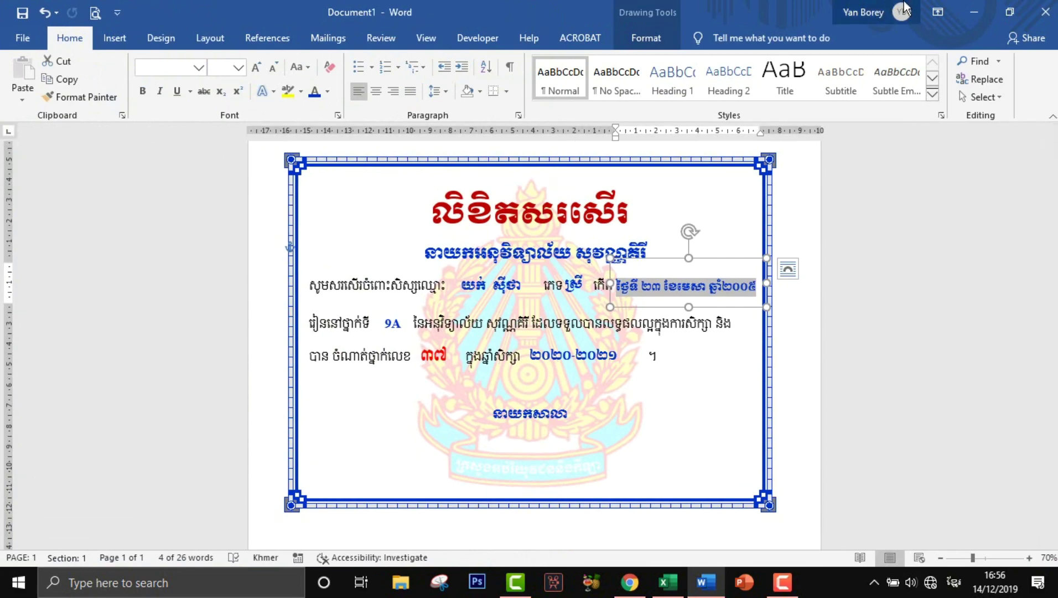
pyautogui.click(1020, 11)
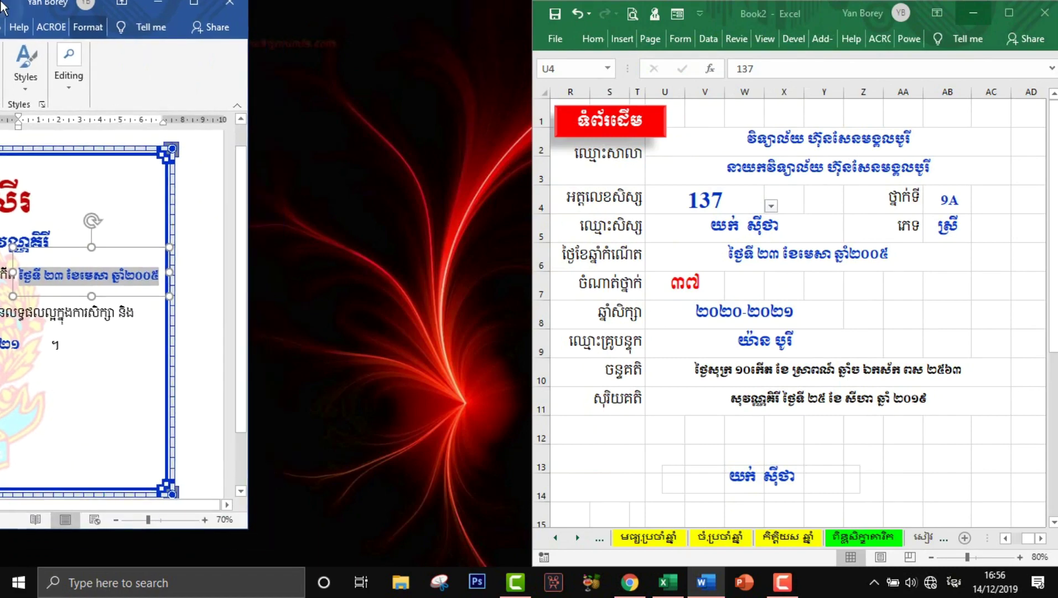
pyautogui.moveTo(47, 17); pyautogui.dragTo(1, 1)
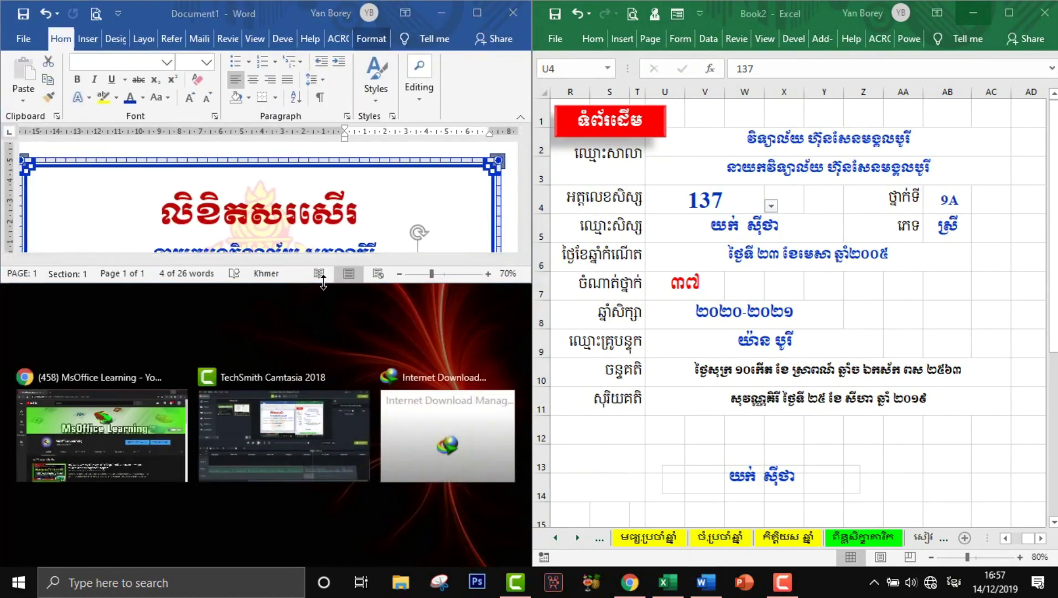
# - Stretch the Word window to full height and pick student number 139 to preview the certificate
pyautogui.moveTo(300, 281); pyautogui.dragTo(300, 564)
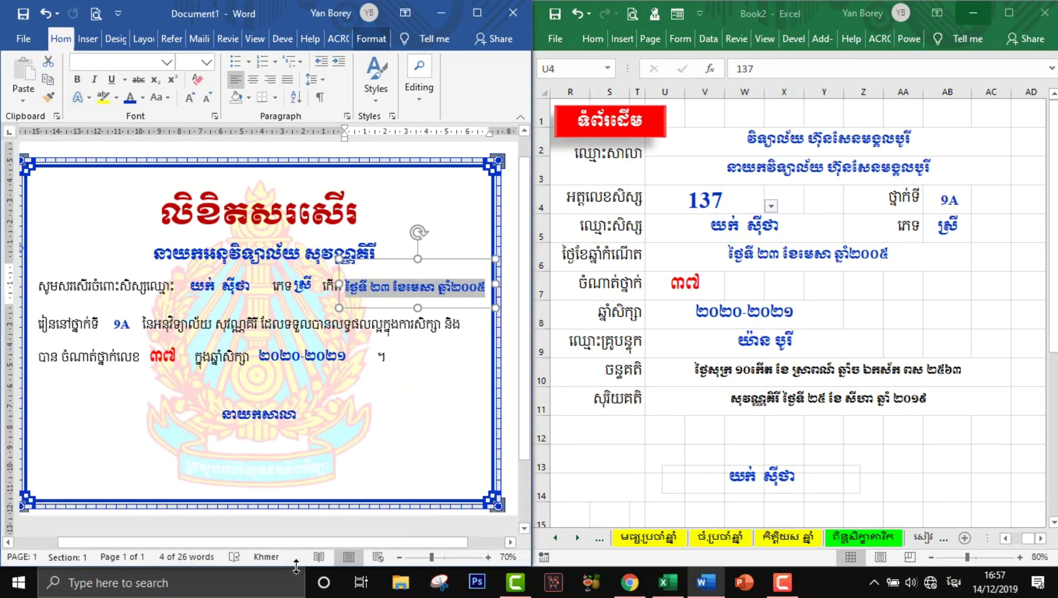
pyautogui.click(771, 206)
pyautogui.click(752, 238)
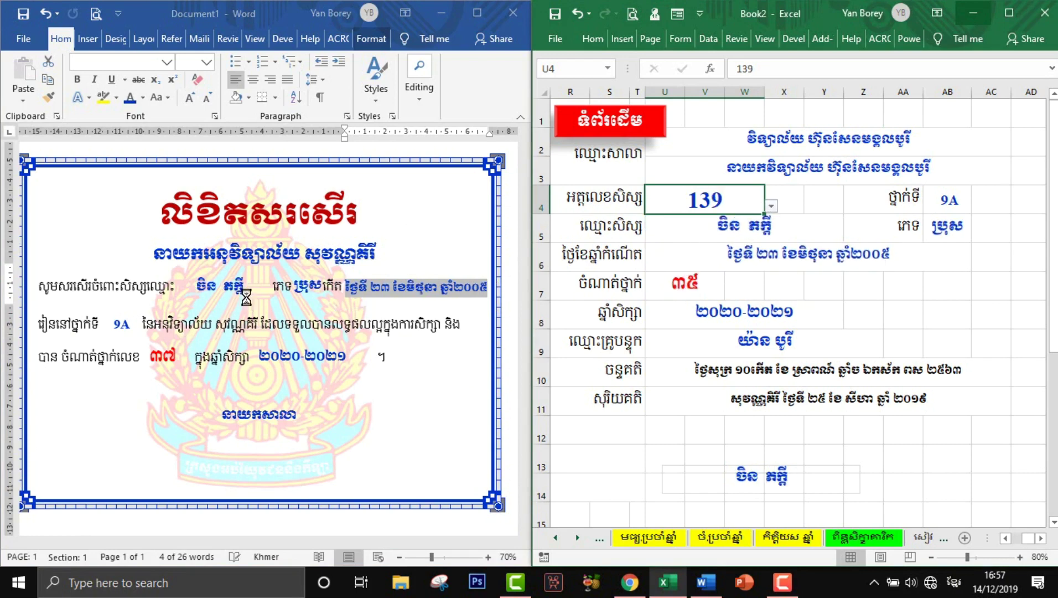
pyautogui.click(256, 289)
pyautogui.click(380, 383)
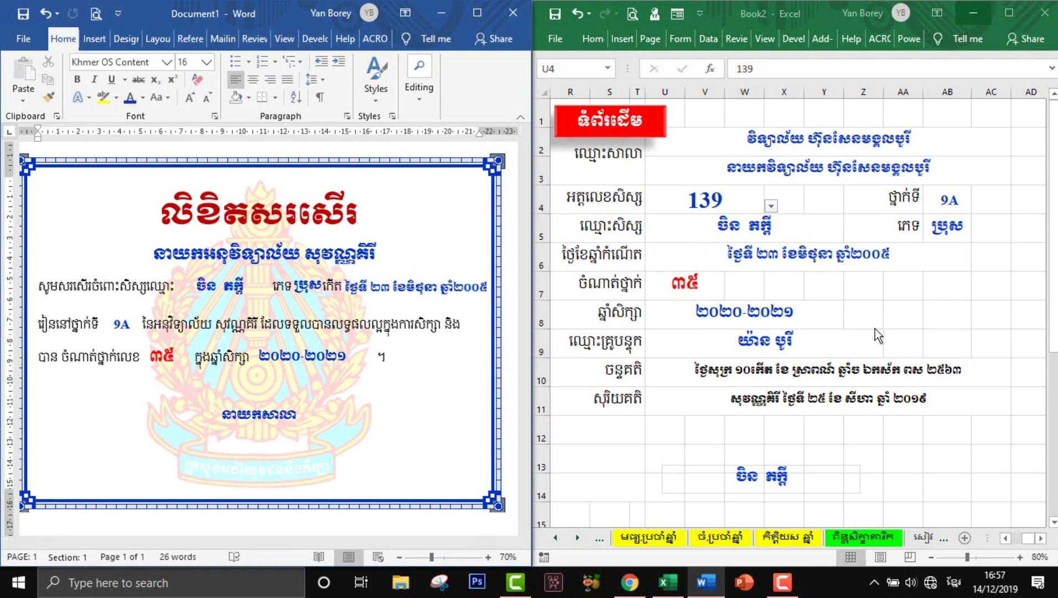
# - Switch cell U4 to student number 143 and check the birth-date cell U6
pyautogui.click(765, 220)
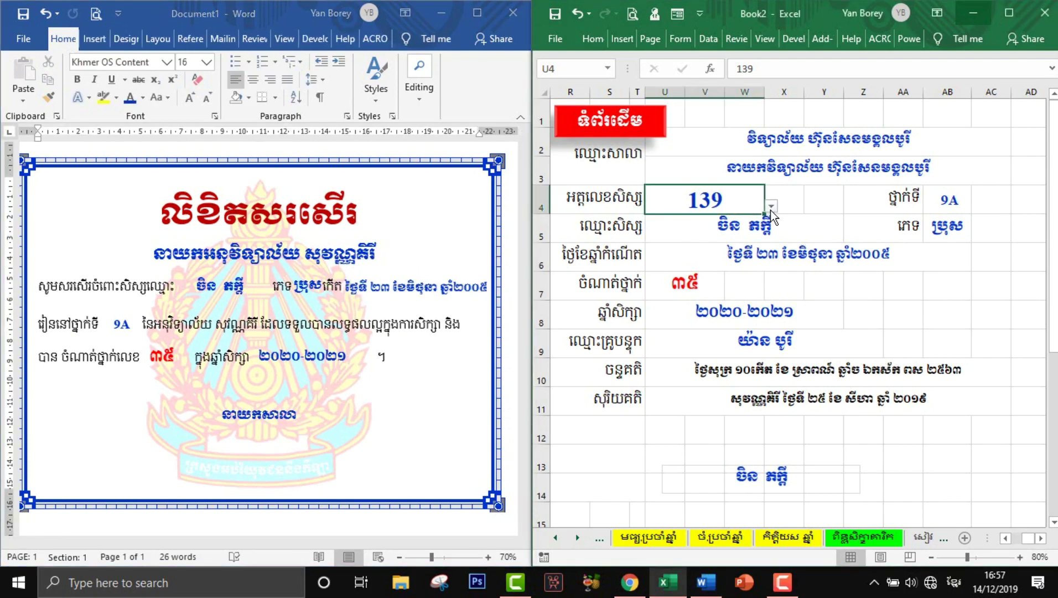
pyautogui.click(771, 210)
pyautogui.click(659, 249)
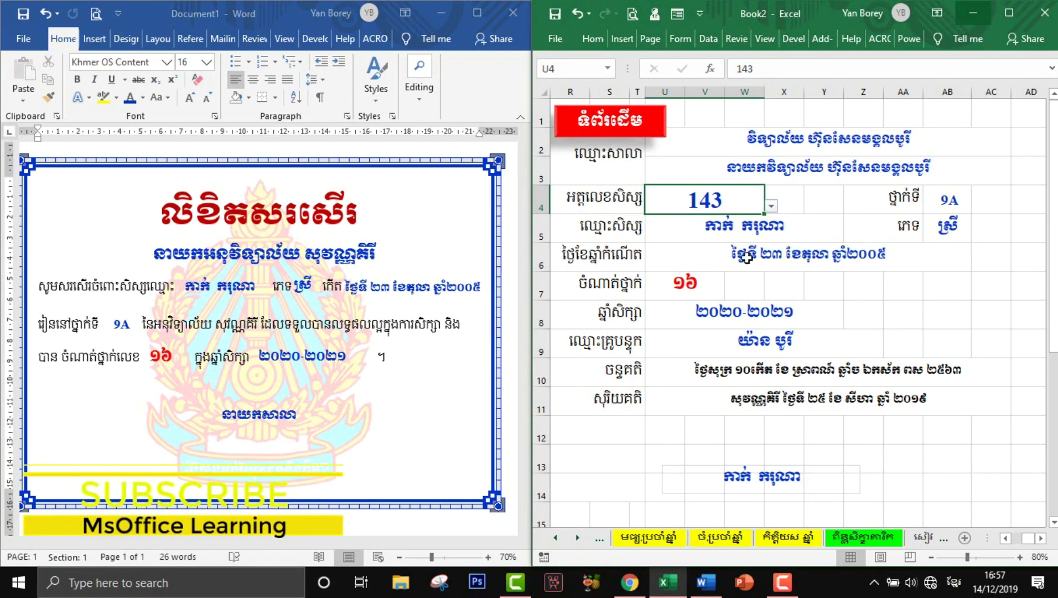
pyautogui.click(783, 256)
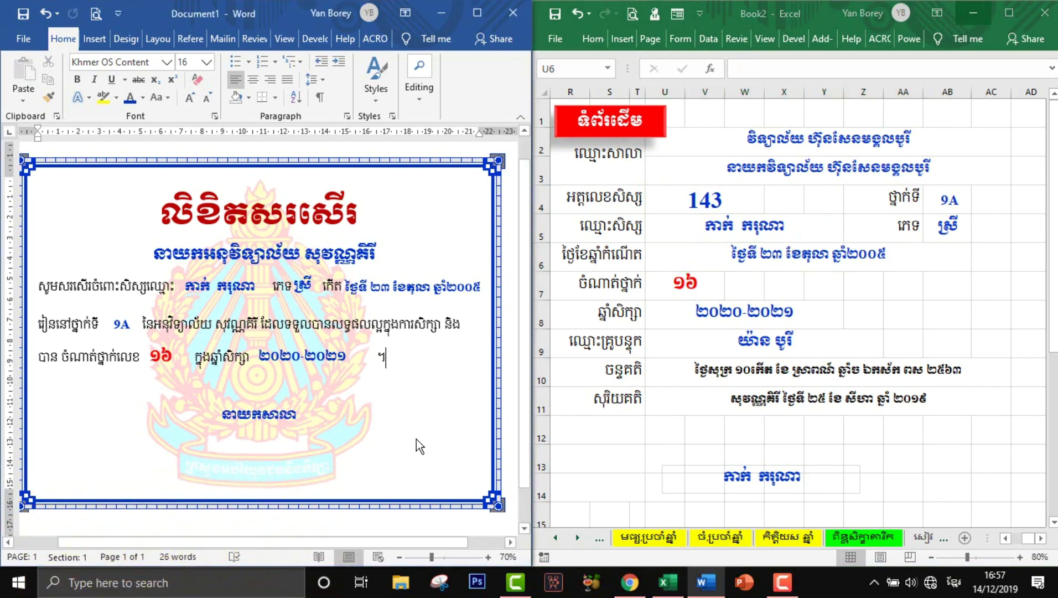
pyautogui.rightClick(442, 403)
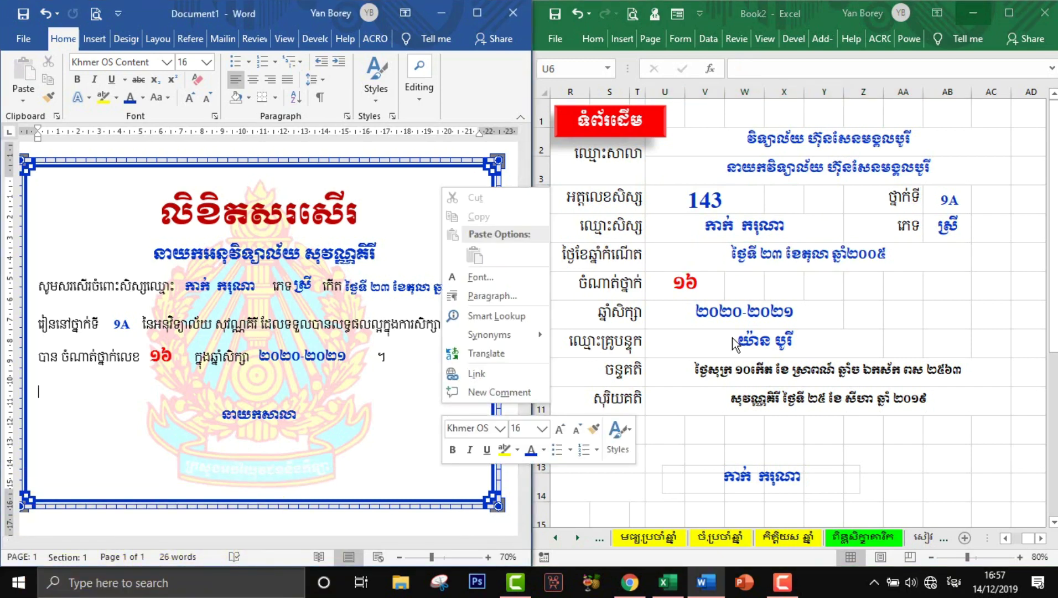
pyautogui.click(772, 332)
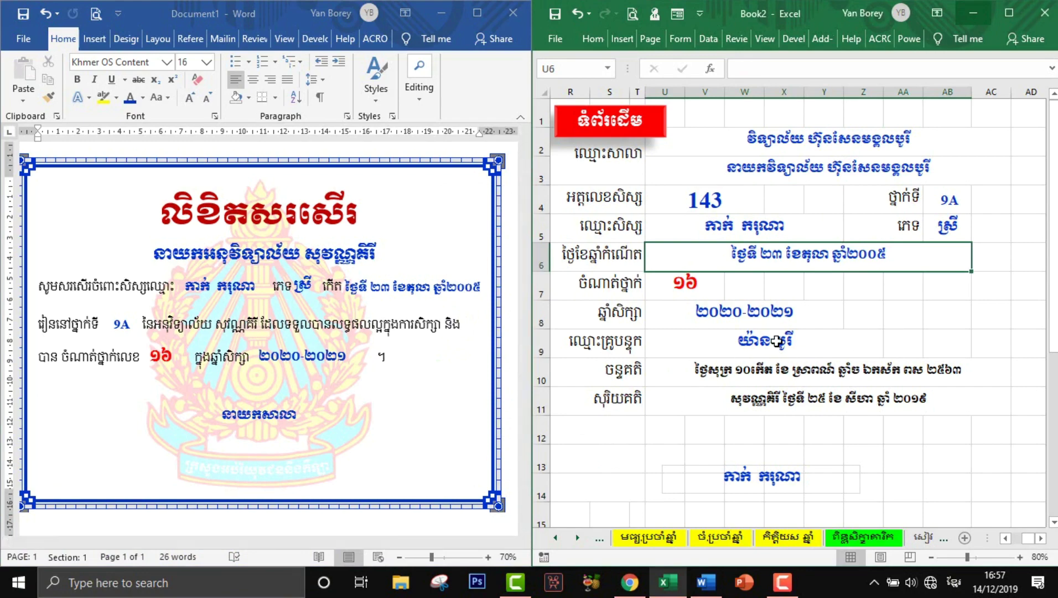
# - Scroll through the certificate to confirm student 143's details and rank ១៦
pyautogui.scroll(-2, 638, 378)
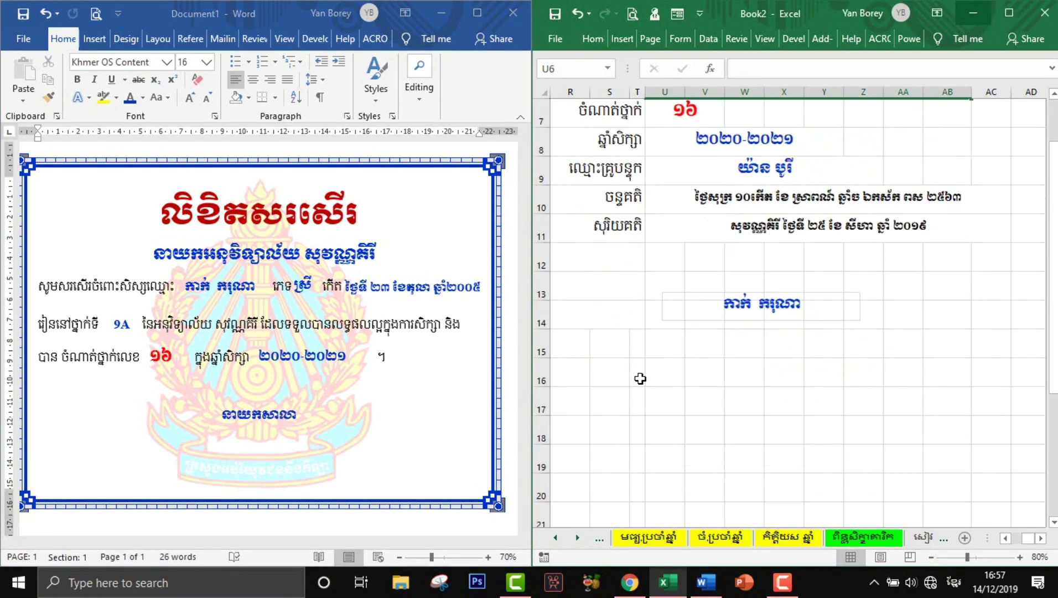
pyautogui.scroll(1, 638, 378)
pyautogui.scroll(1, 327, 327)
pyautogui.scroll(-1, 678, 338)
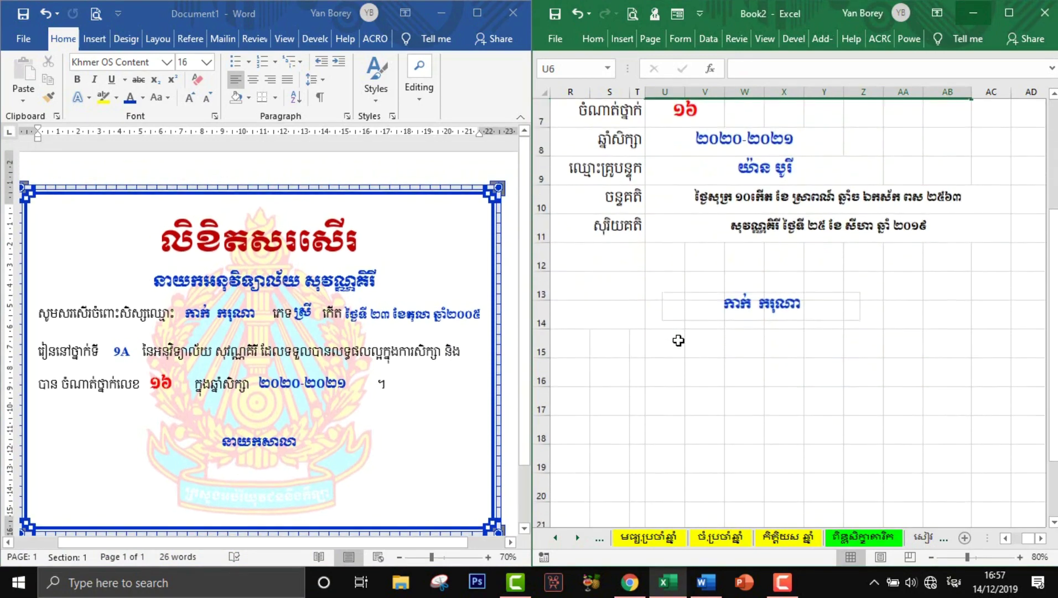
pyautogui.scroll(2, 678, 337)
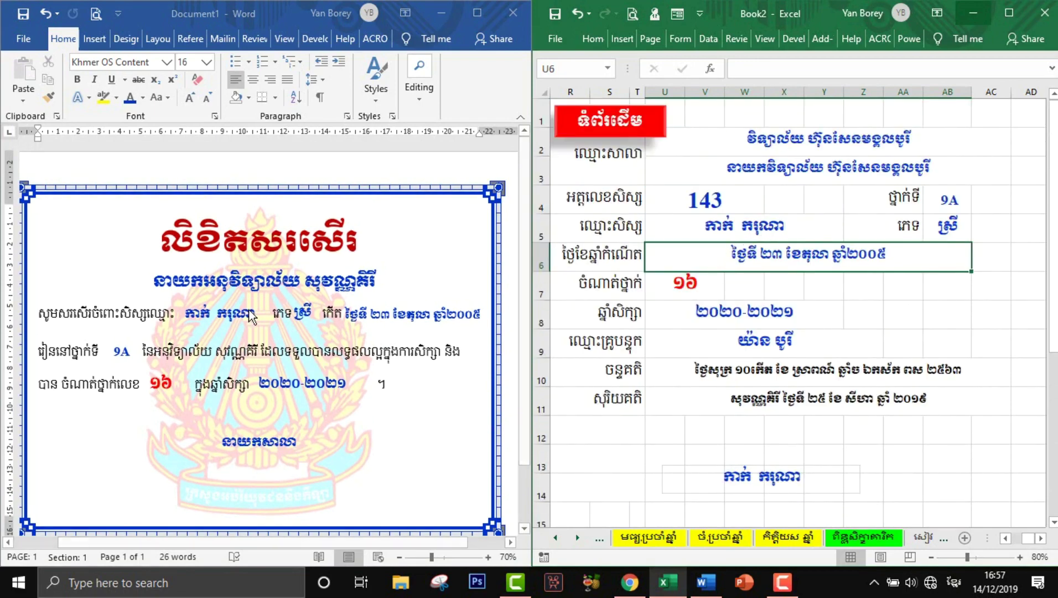
pyautogui.scroll(-3, 692, 446)
pyautogui.scroll(3, 674, 437)
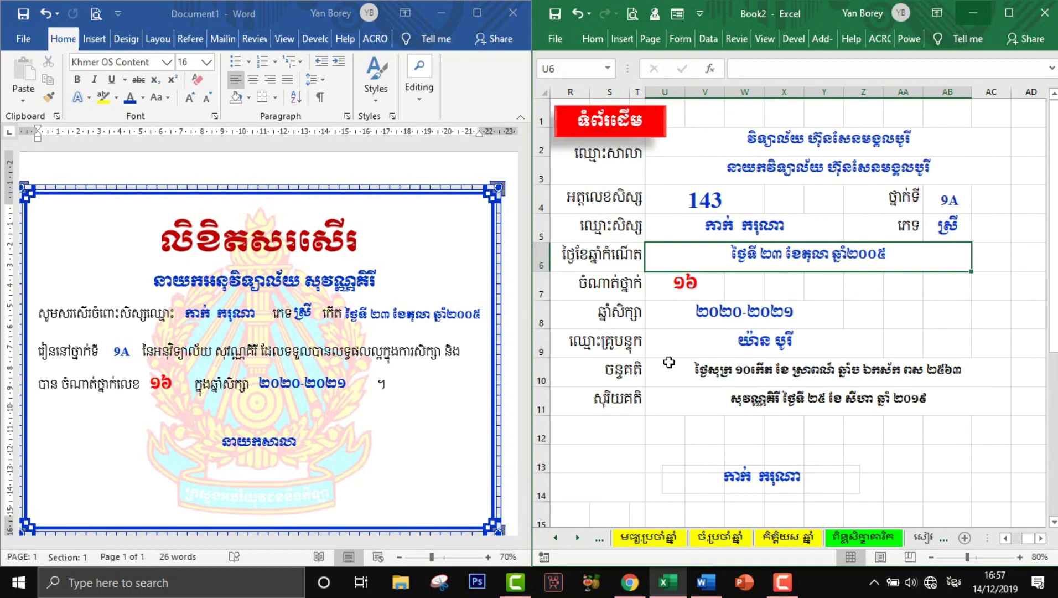